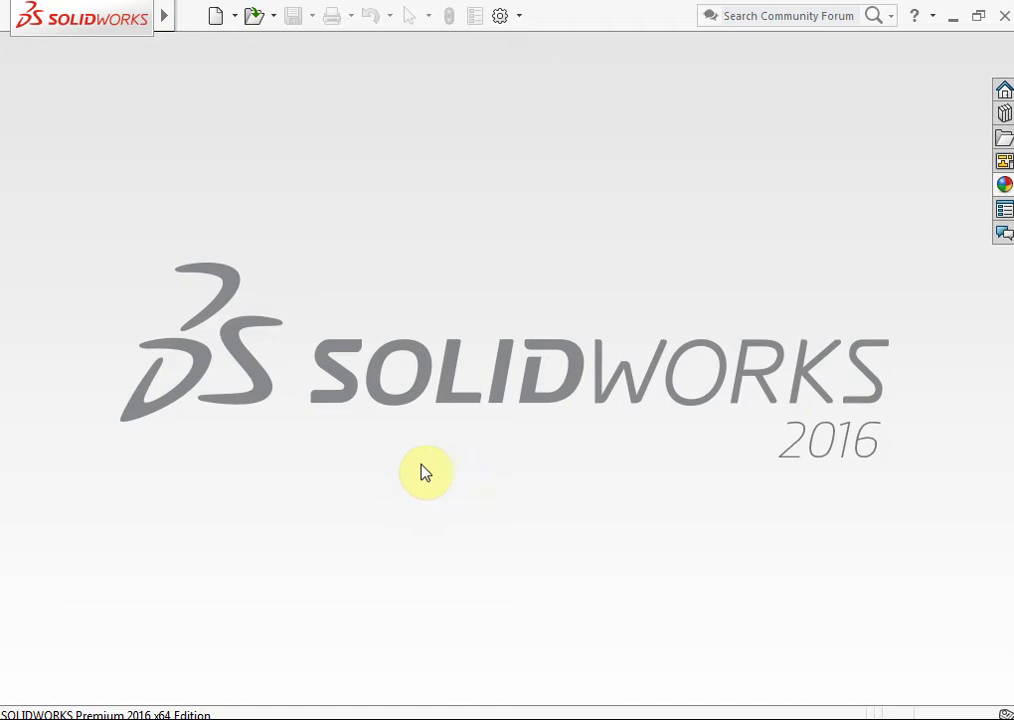
# Create a new assembly document, Assem1, and skip inserting a component in Begin Assembly
pyautogui.click(218, 17)
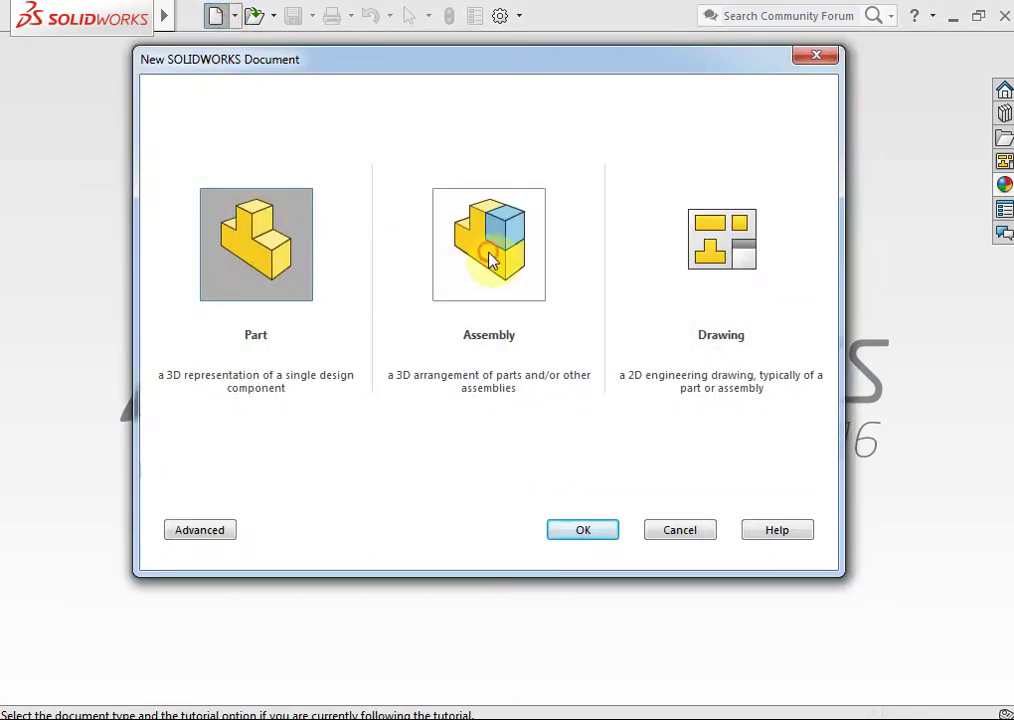
pyautogui.click(492, 258)
pyautogui.click(593, 531)
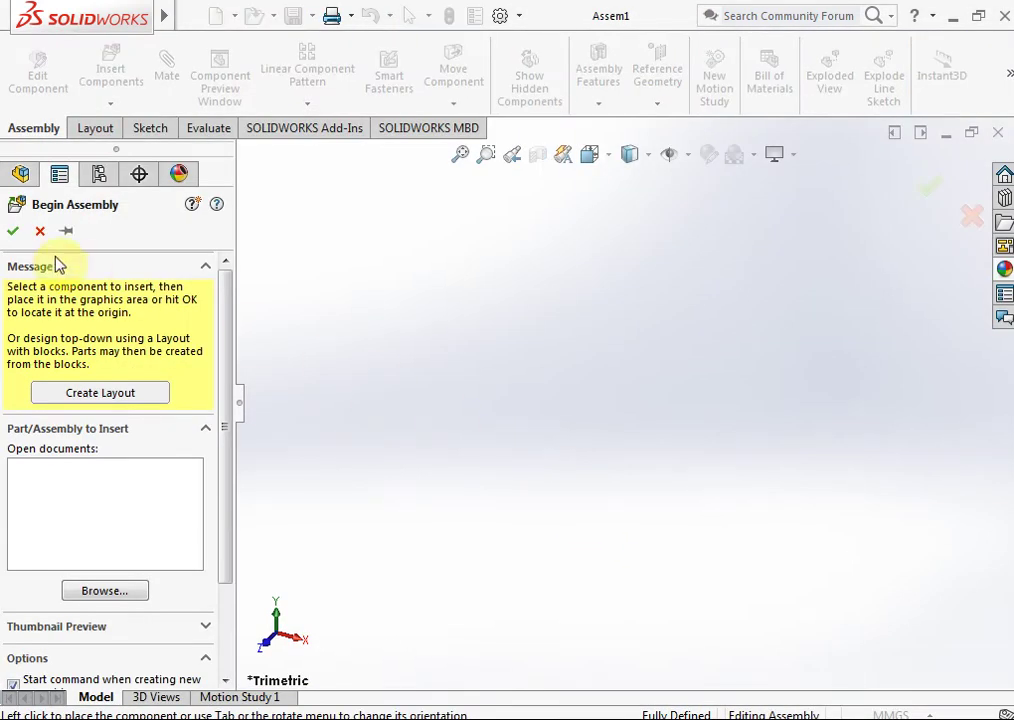
pyautogui.click(37, 233)
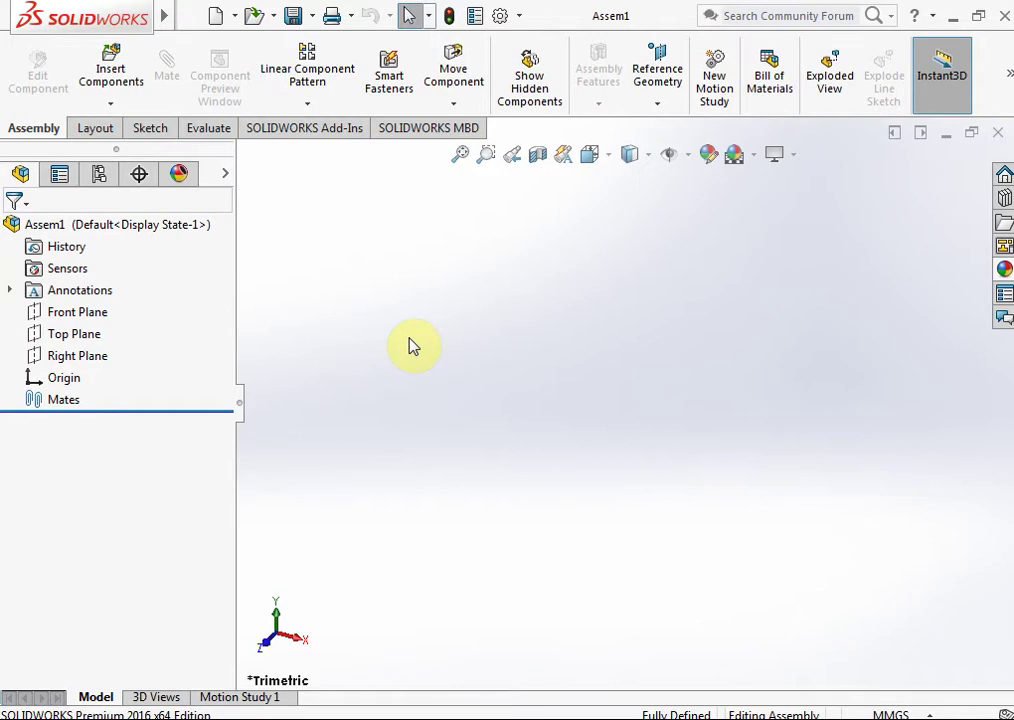
# Open the Design Library and add in the Toolbox
pyautogui.click(1003, 198)
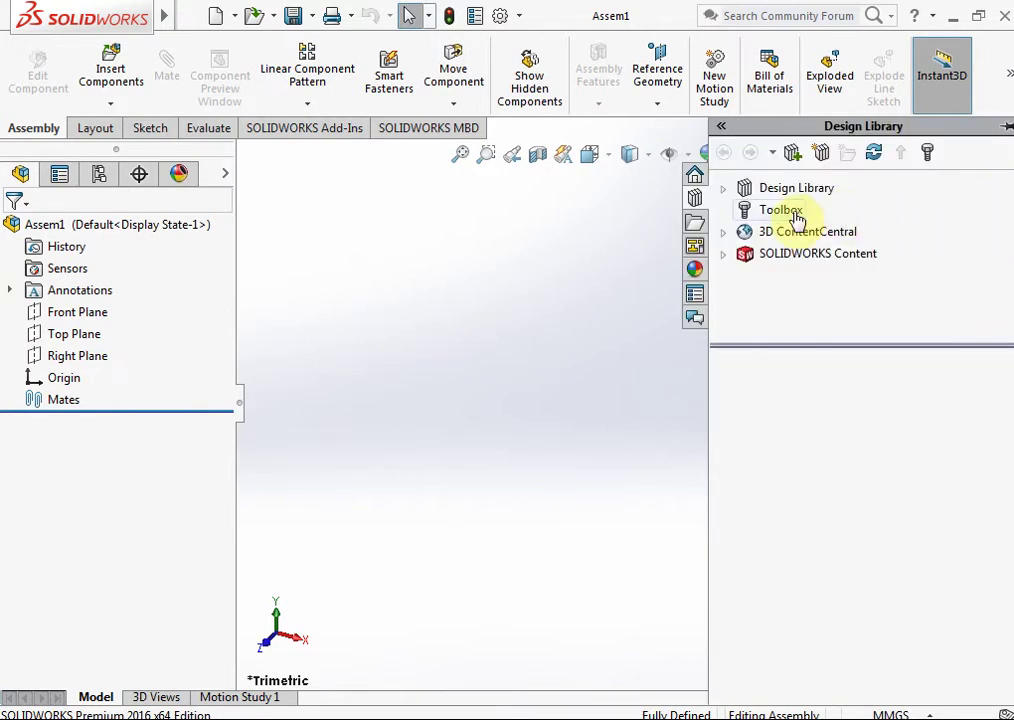
pyautogui.click(780, 212)
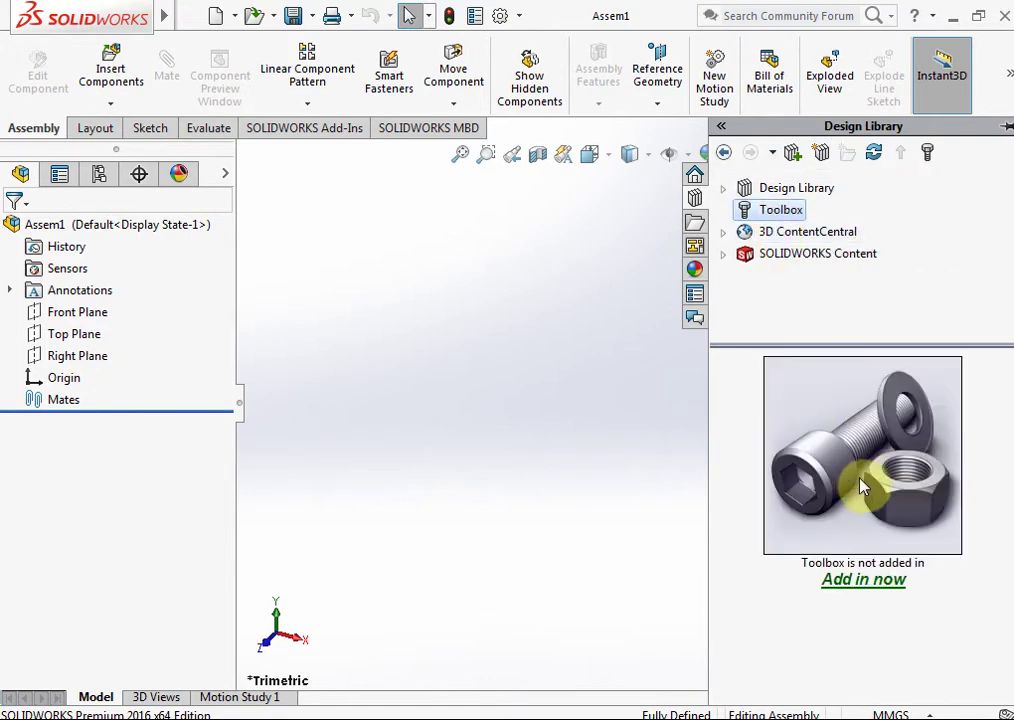
pyautogui.click(886, 584)
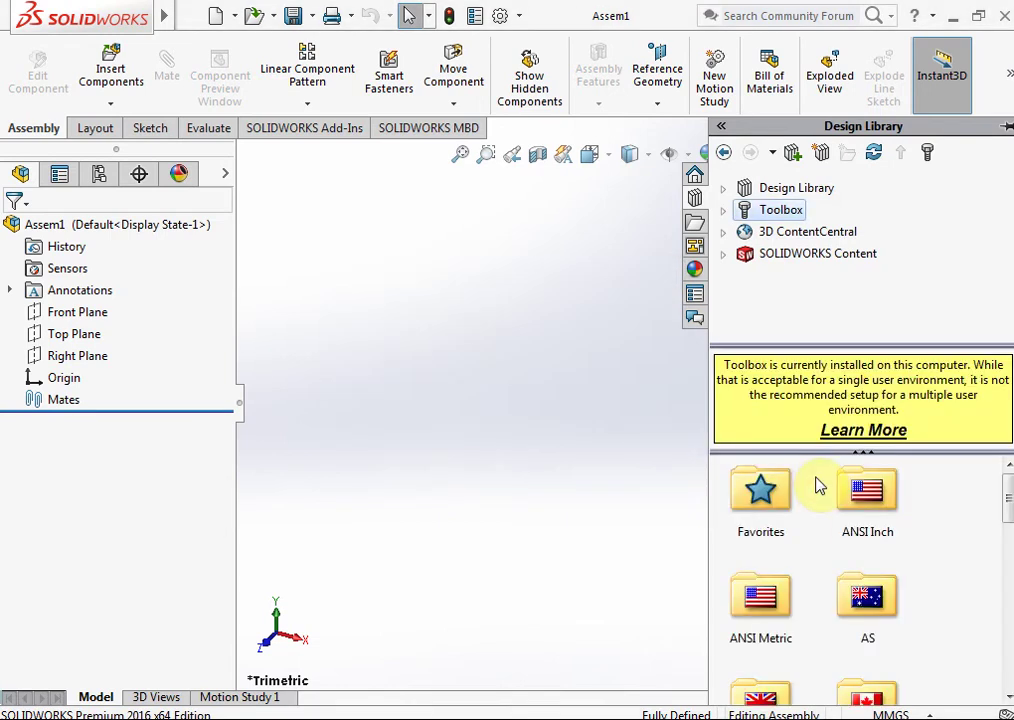
pyautogui.moveTo(1008, 503)
pyautogui.mouseDown()
pyautogui.moveTo(1008, 686)
pyautogui.moveTo(1008, 578)
pyautogui.mouseUp()
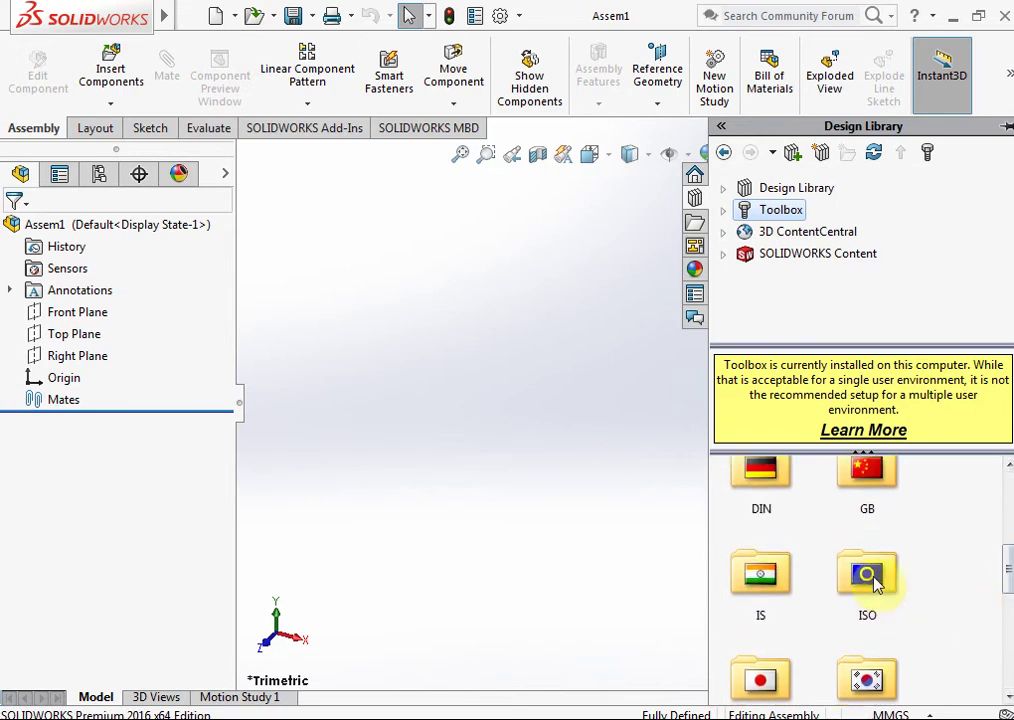
# Browse ISO > Power Transmission > Gears and drag Rack (Spur Rectangular) into the assembly
pyautogui.doubleClick(876, 579)
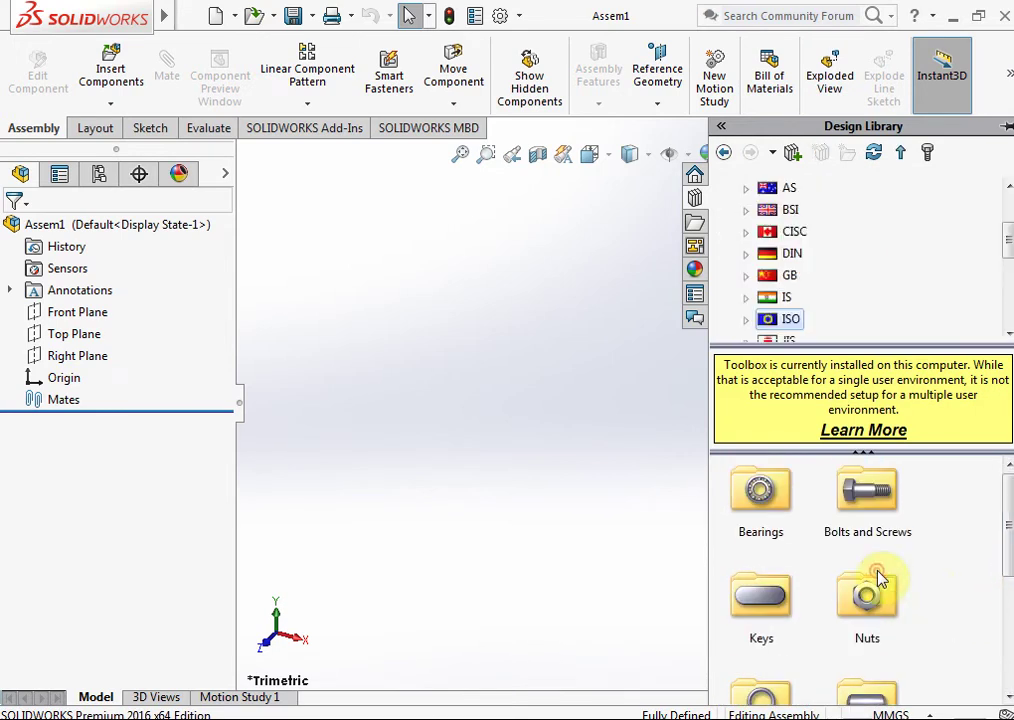
pyautogui.moveTo(1009, 516); pyautogui.dragTo(1010, 611)
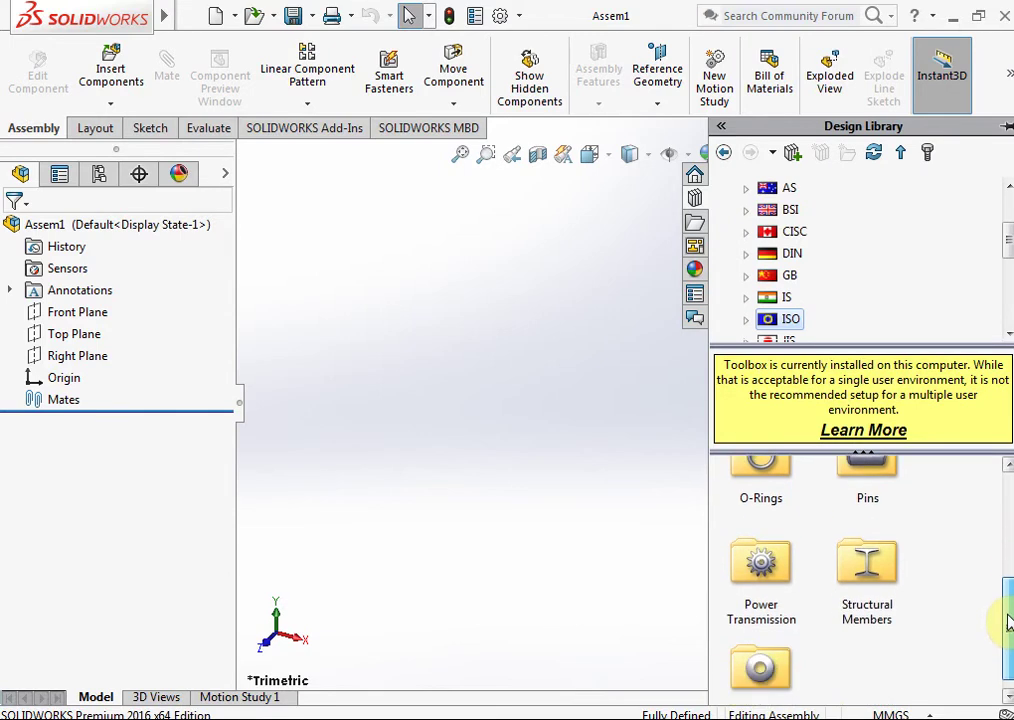
pyautogui.doubleClick(767, 563)
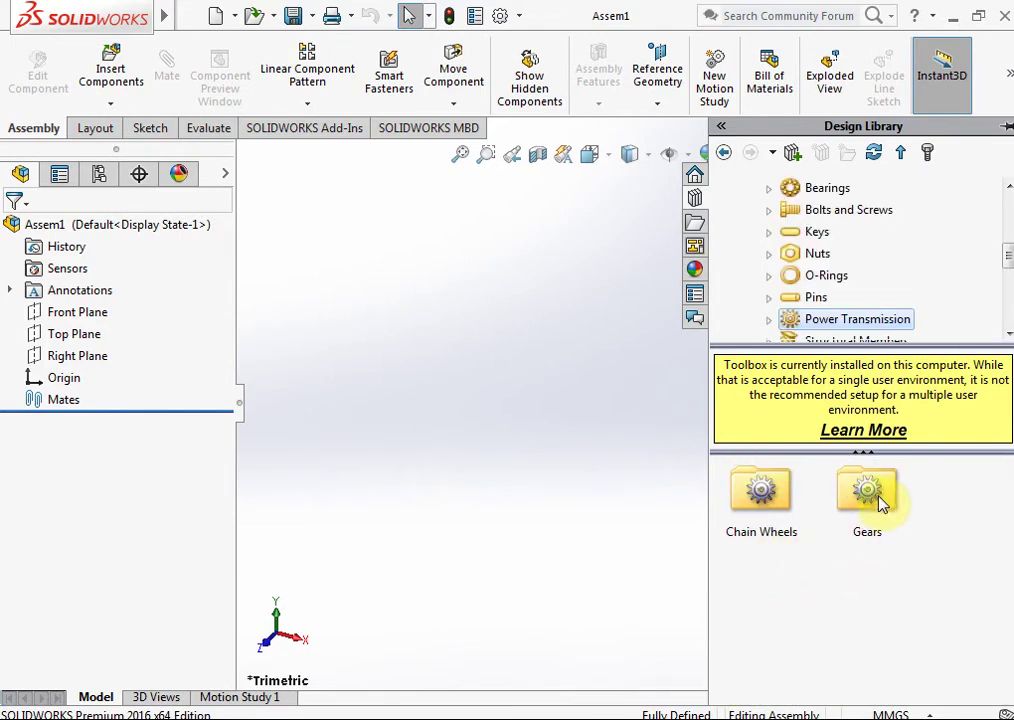
pyautogui.doubleClick(880, 502)
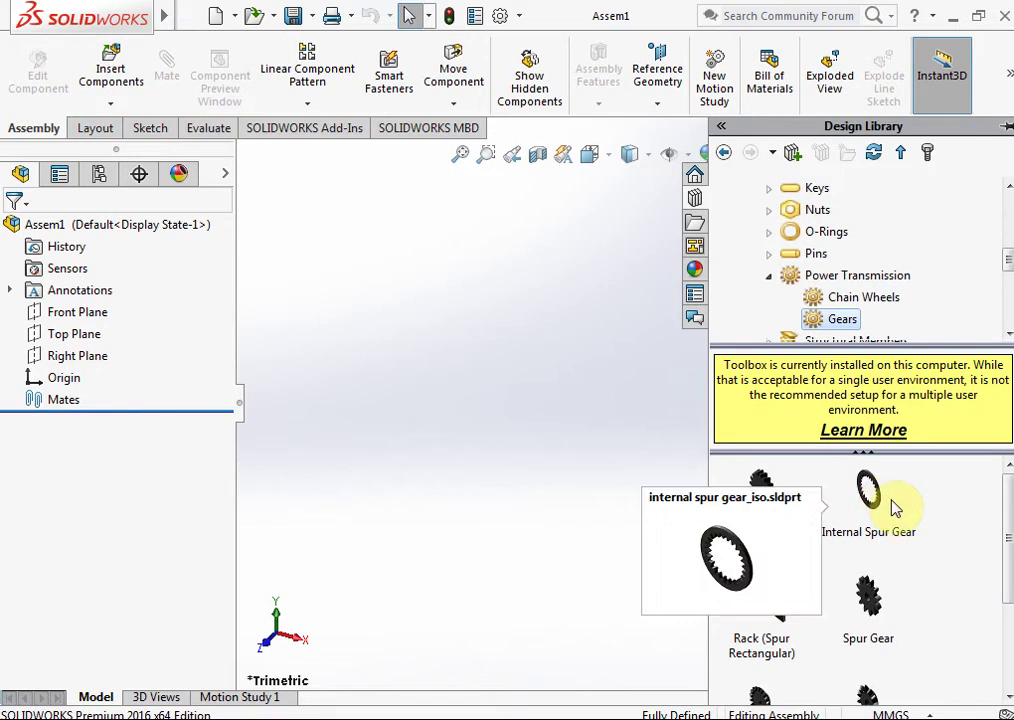
pyautogui.moveTo(1005, 525); pyautogui.dragTo(1006, 557)
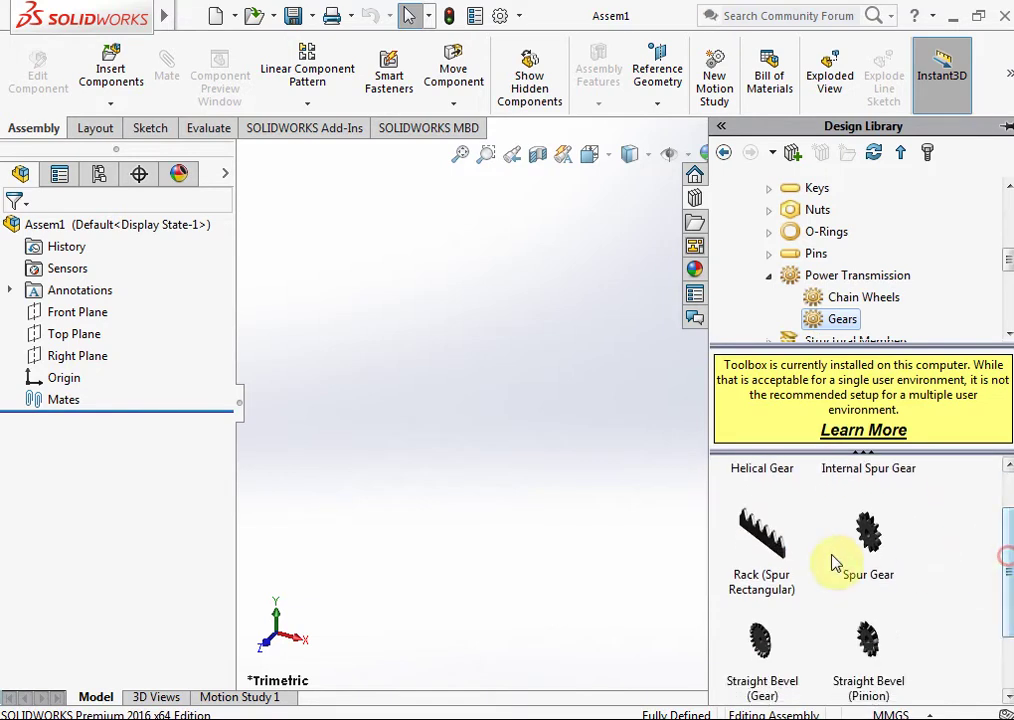
pyautogui.click(760, 535)
pyautogui.click(867, 535)
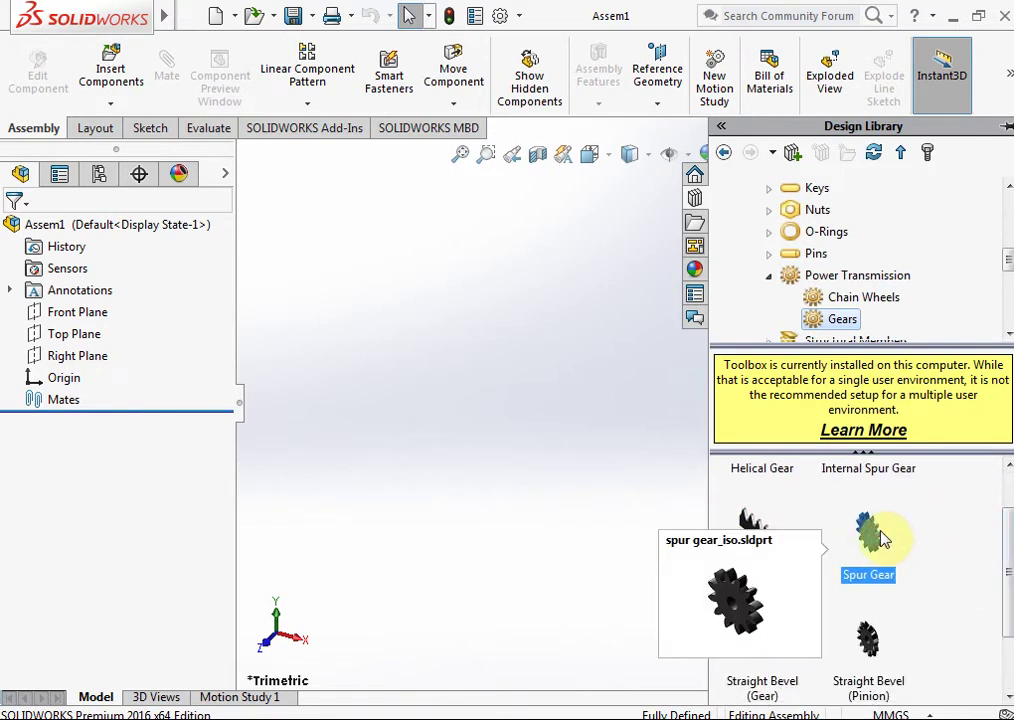
pyautogui.moveTo(770, 535)
pyautogui.mouseDown()
pyautogui.moveTo(640, 505)
pyautogui.moveTo(577, 440)
pyautogui.mouseUp()
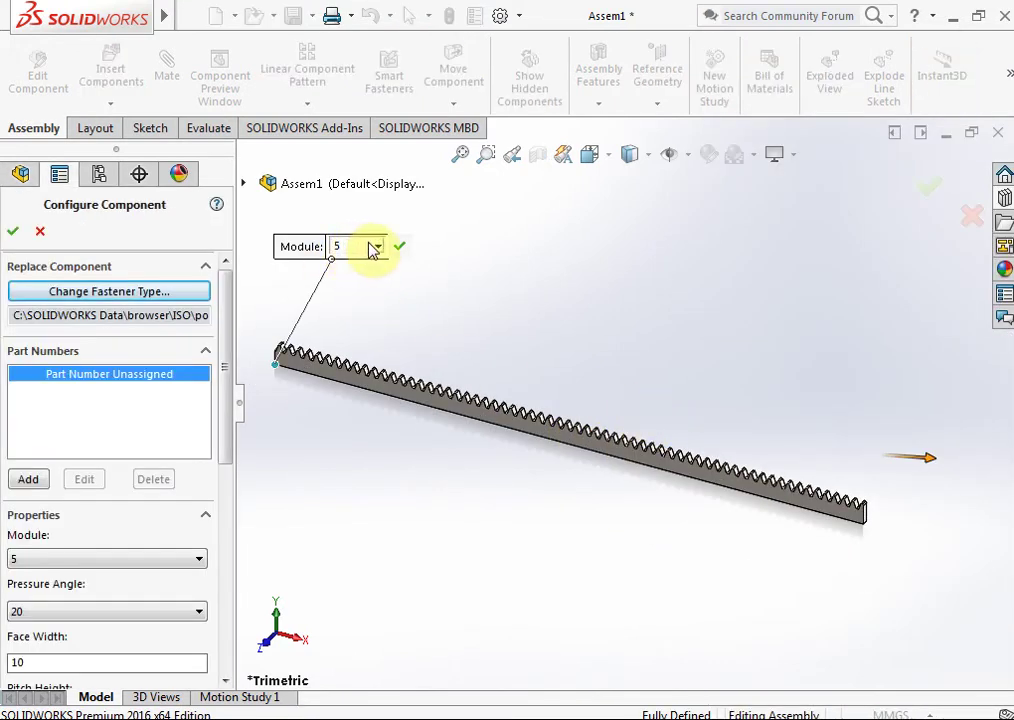
# Keep the rack at module 5 and try a 14.5 pressure angle before leaving it at 20
pyautogui.click(376, 247)
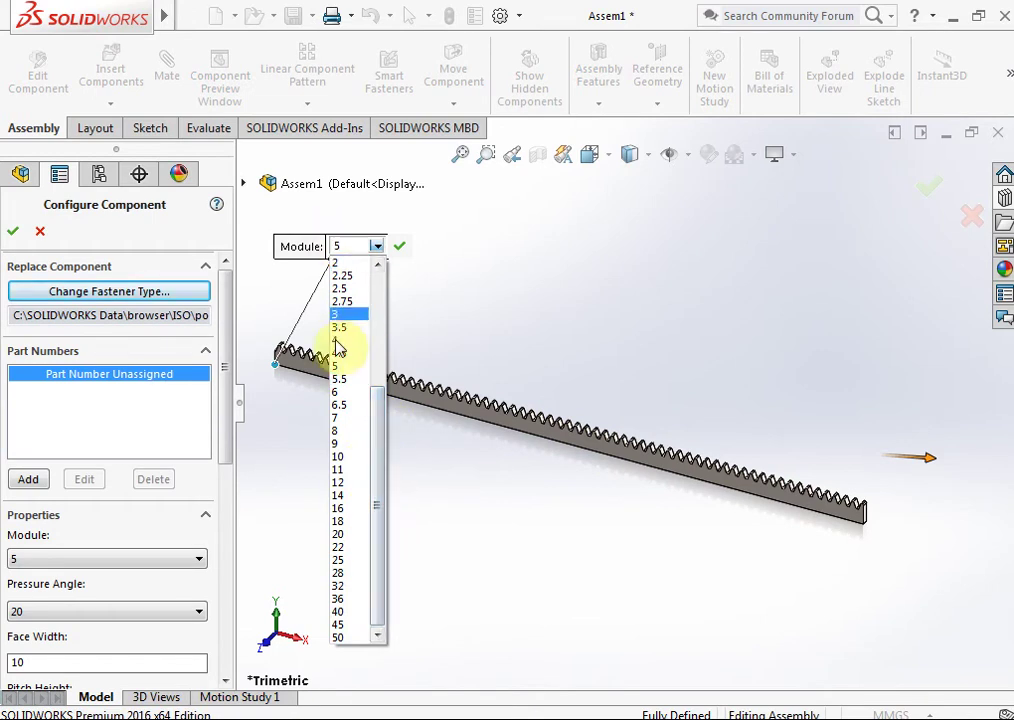
pyautogui.click(466, 320)
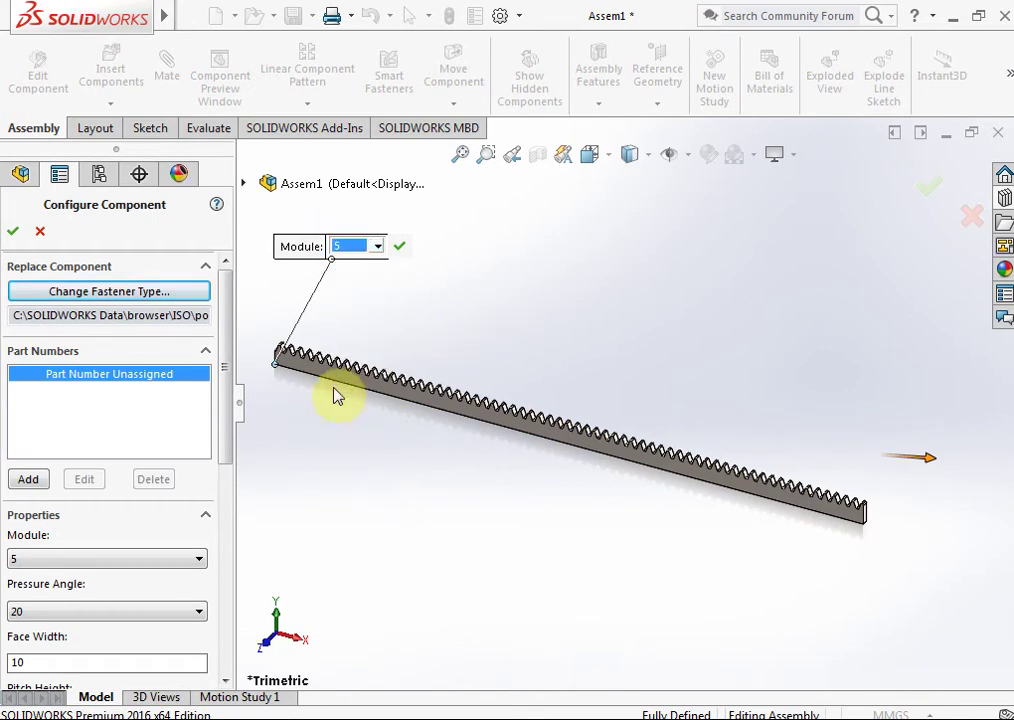
pyautogui.moveTo(227, 403); pyautogui.dragTo(220, 488)
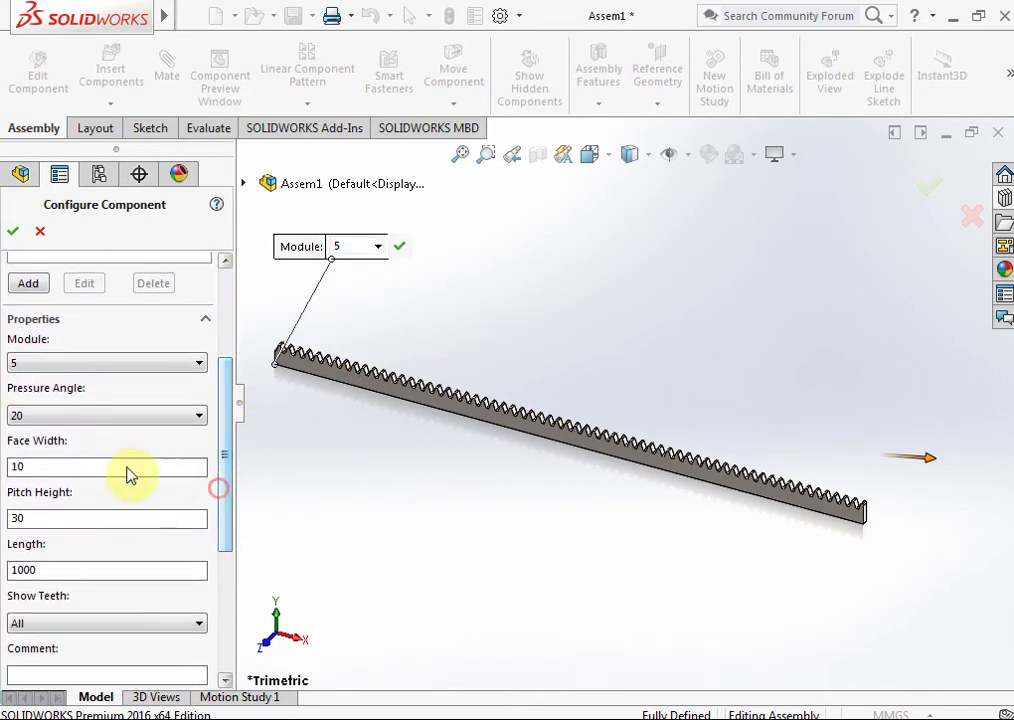
pyautogui.click(43, 417)
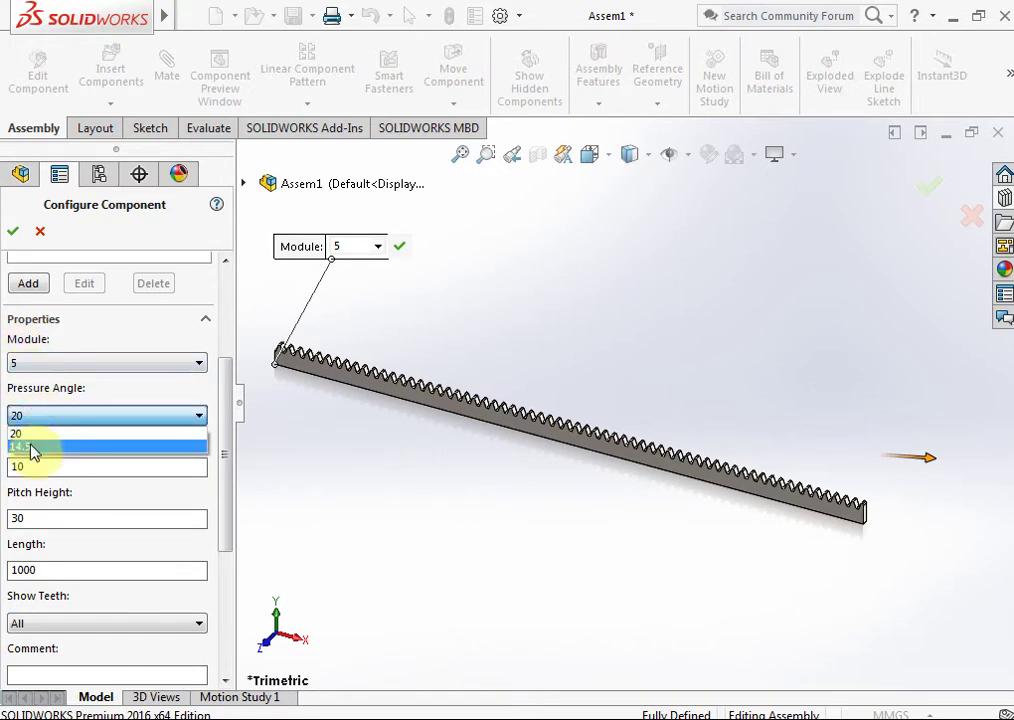
pyautogui.click(33, 447)
pyautogui.scroll(-3, 477, 397)
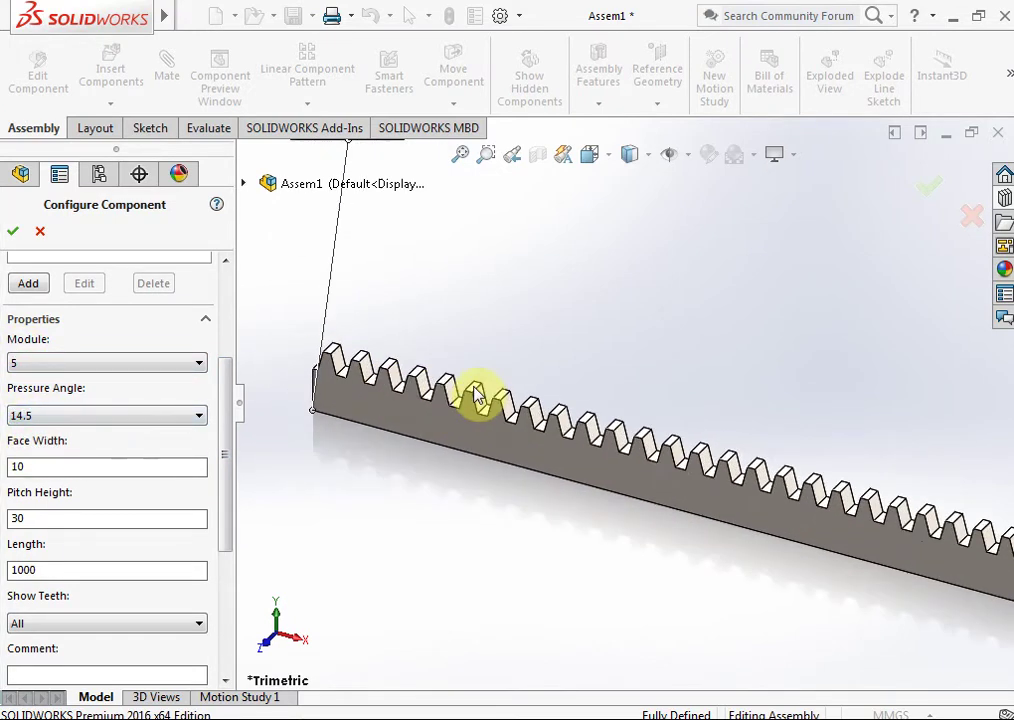
pyautogui.scroll(-2, 470, 395)
pyautogui.scroll(-2, 448, 388)
pyautogui.scroll(-2, 443, 395)
pyautogui.scroll(1, 380, 425)
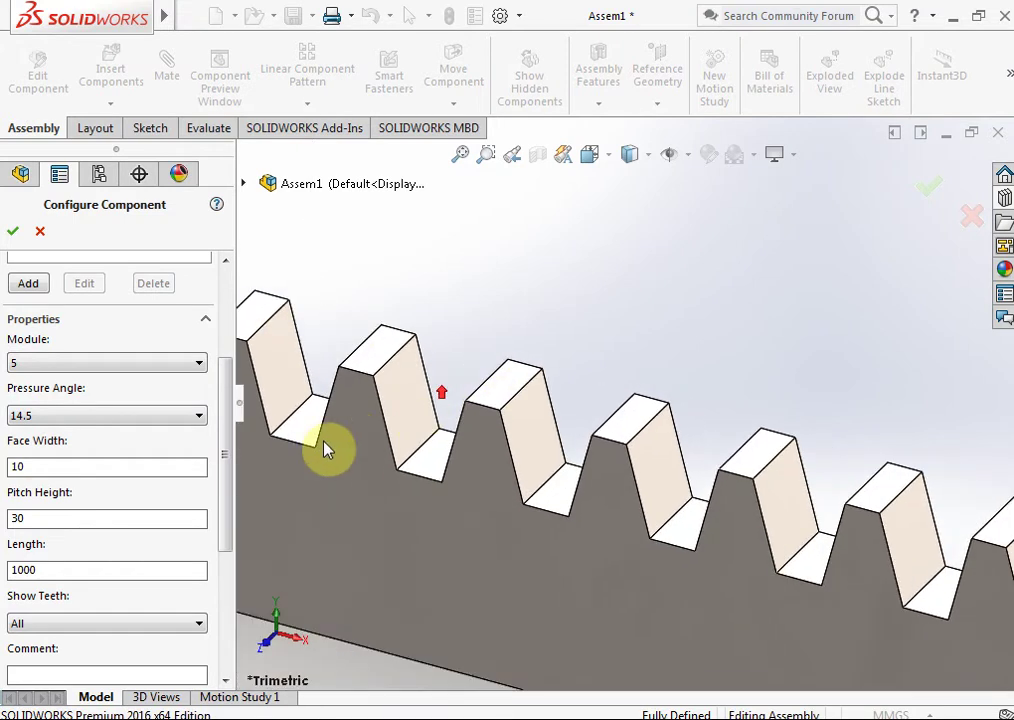
pyautogui.click(63, 418)
pyautogui.click(57, 432)
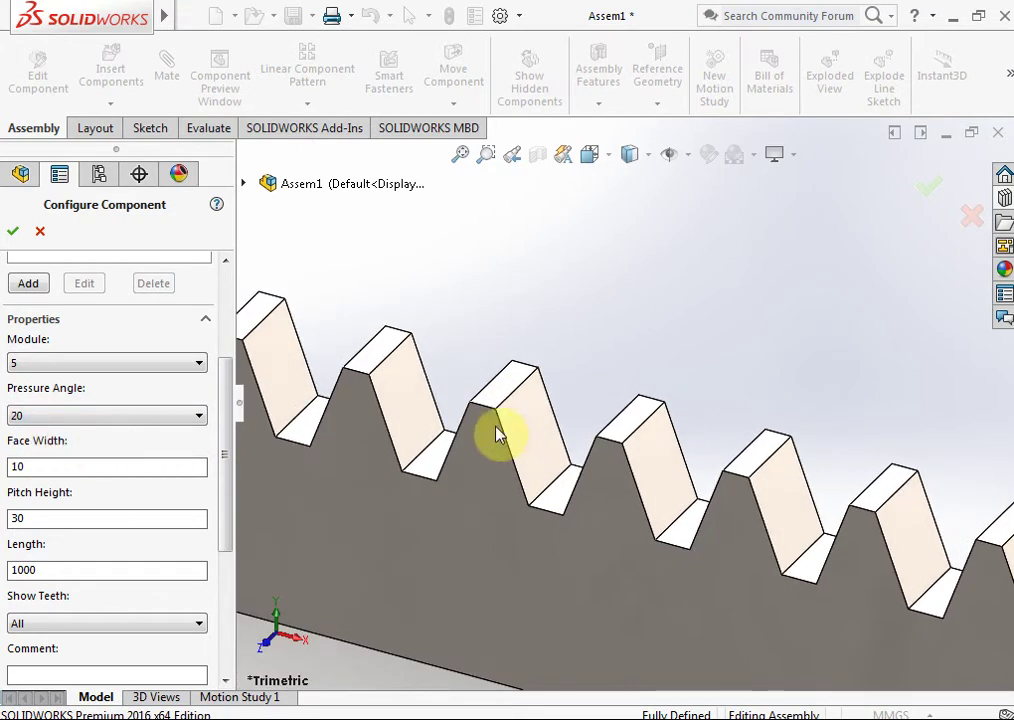
pyautogui.click(100, 417)
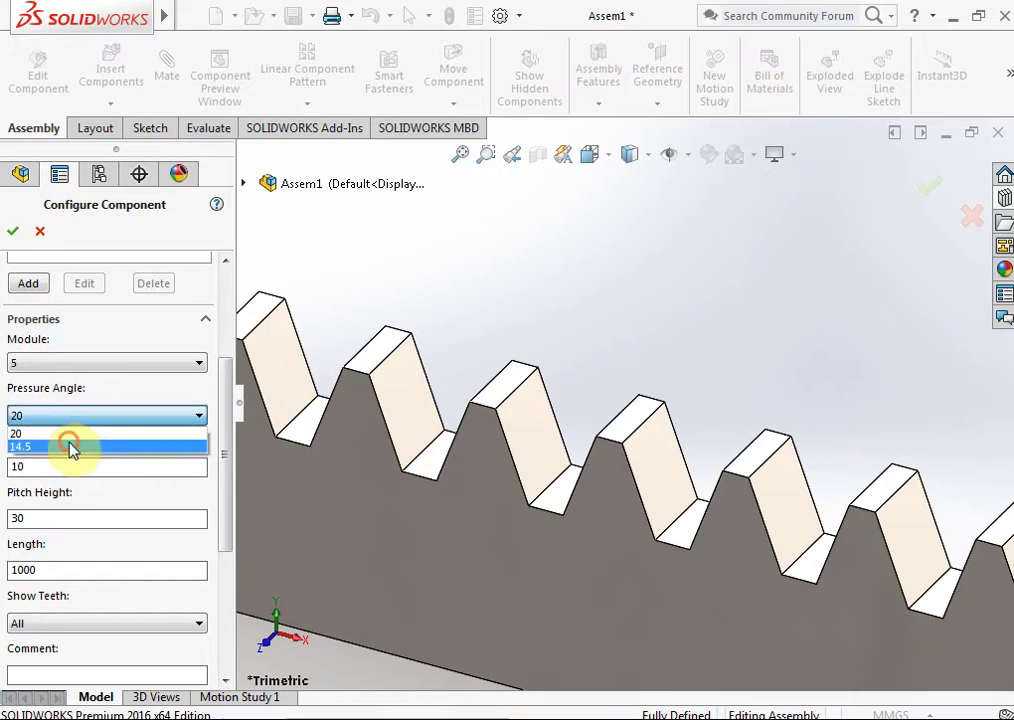
pyautogui.click(70, 447)
pyautogui.click(73, 421)
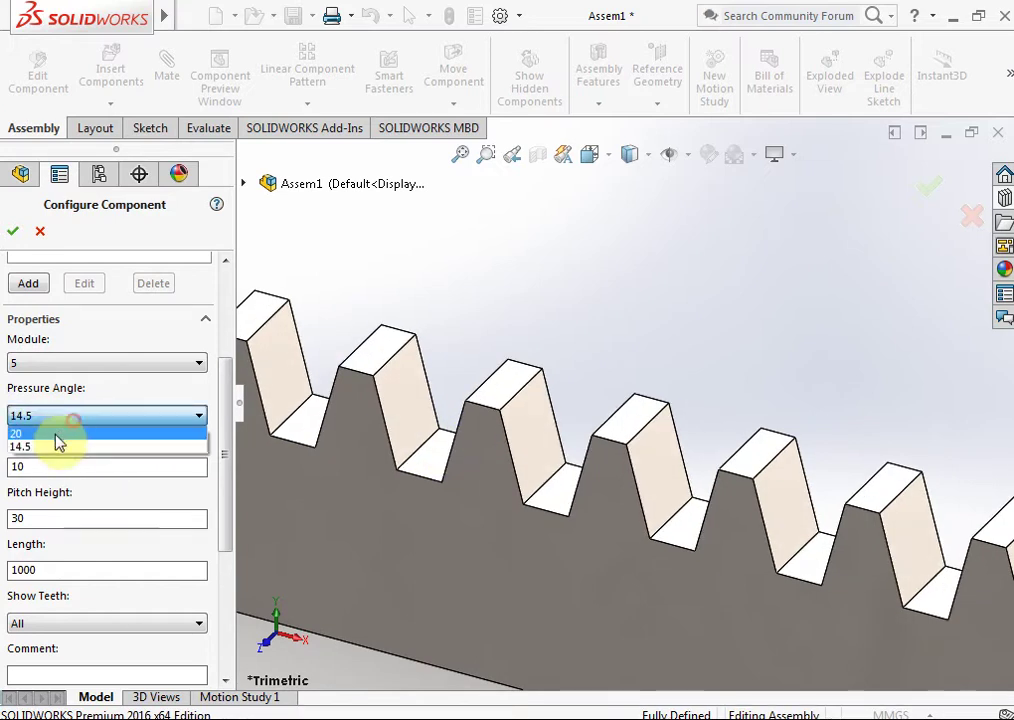
pyautogui.click(56, 436)
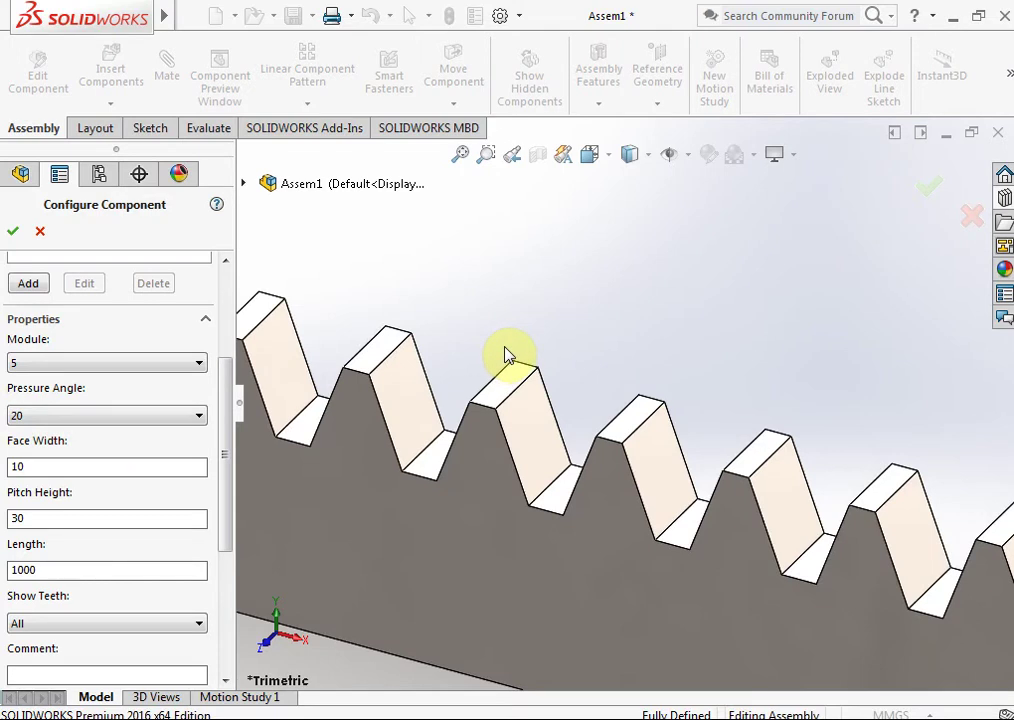
pyautogui.scroll(3, 505, 355)
pyautogui.scroll(2, 505, 355)
pyautogui.scroll(-3, 618, 390)
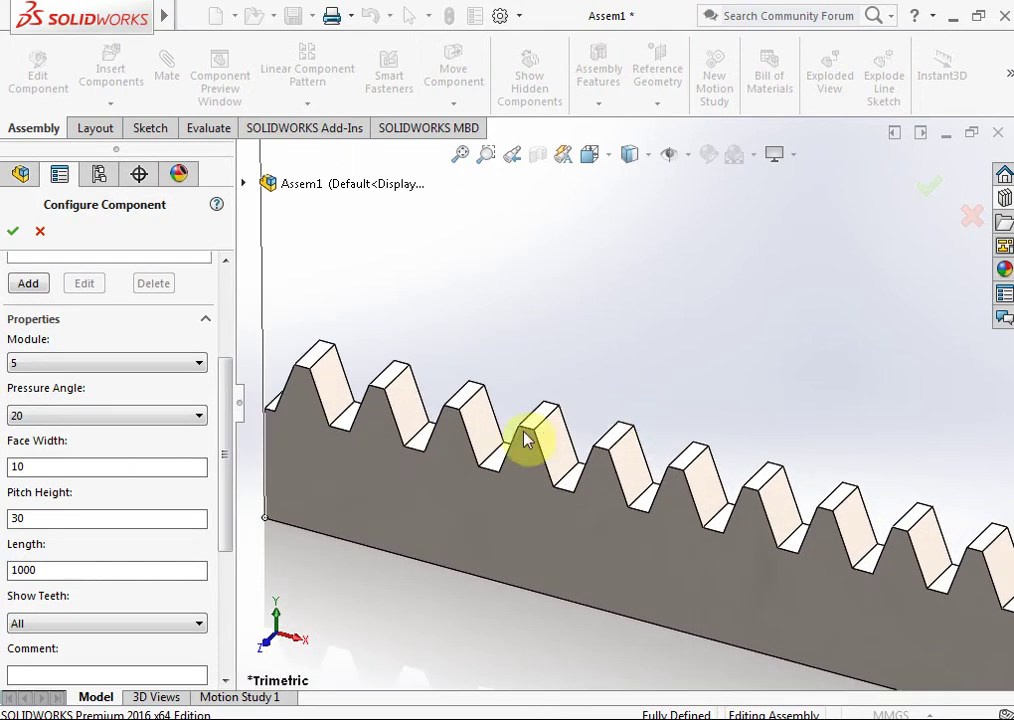
# Set the rack's face width to 10 and pitch height to 30, length 1000
pyautogui.doubleClick(43, 470)
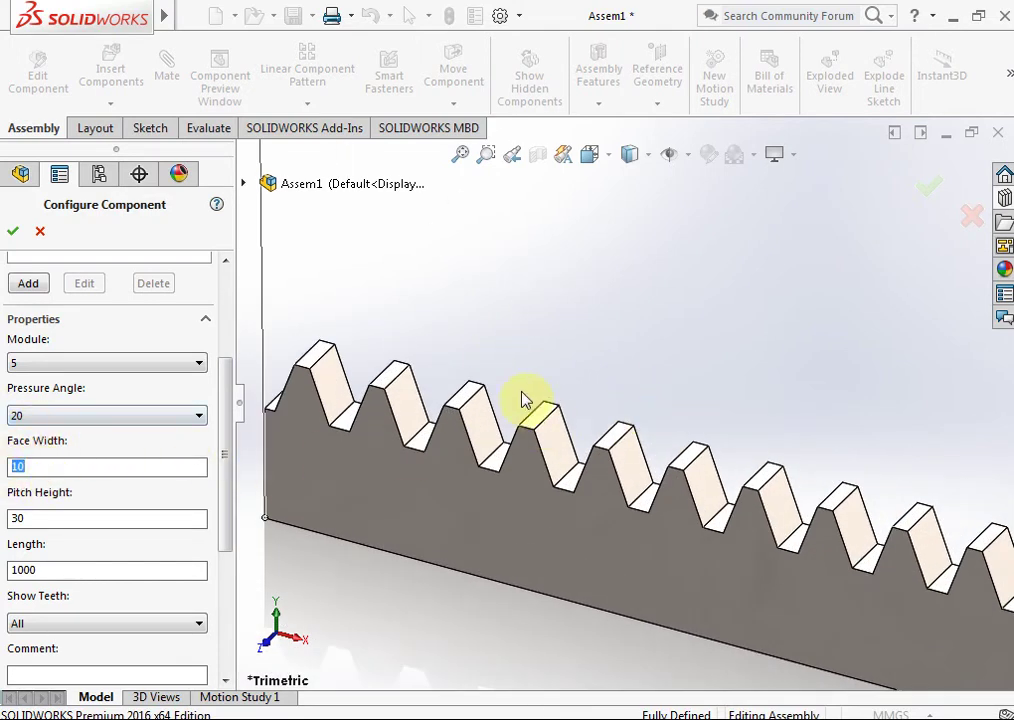
pyautogui.scroll(-2, 525, 403)
pyautogui.write('5')
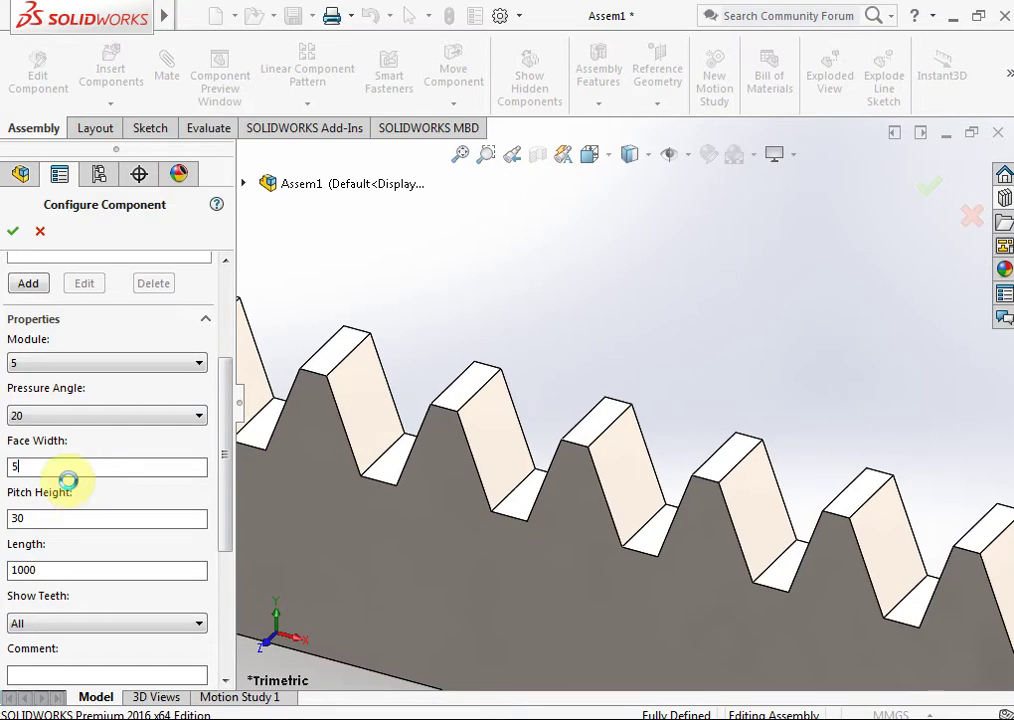
pyautogui.doubleClick(27, 469)
pyautogui.write('10')
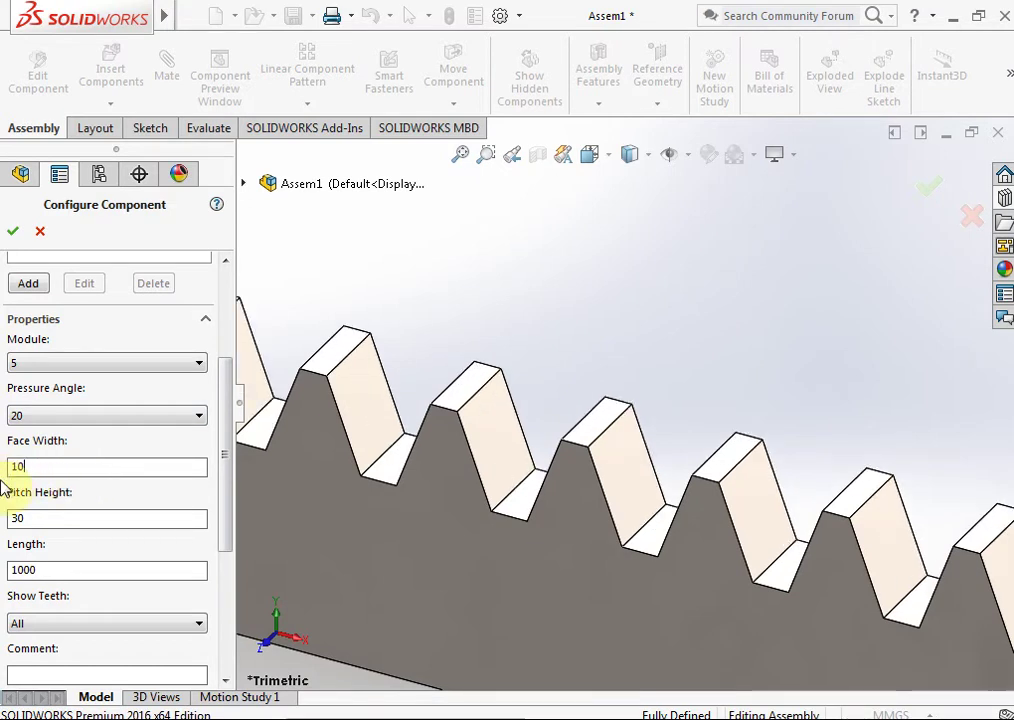
pyautogui.click(68, 522)
pyautogui.write('30')
pyautogui.click(458, 535)
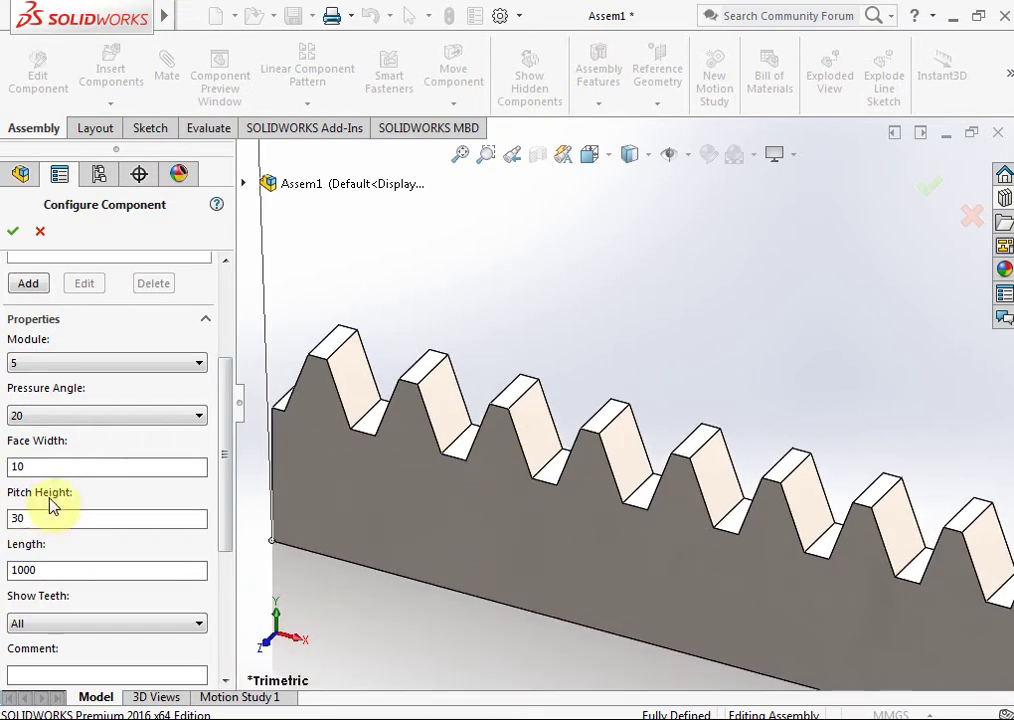
pyautogui.moveTo(49, 513); pyautogui.dragTo(4, 517)
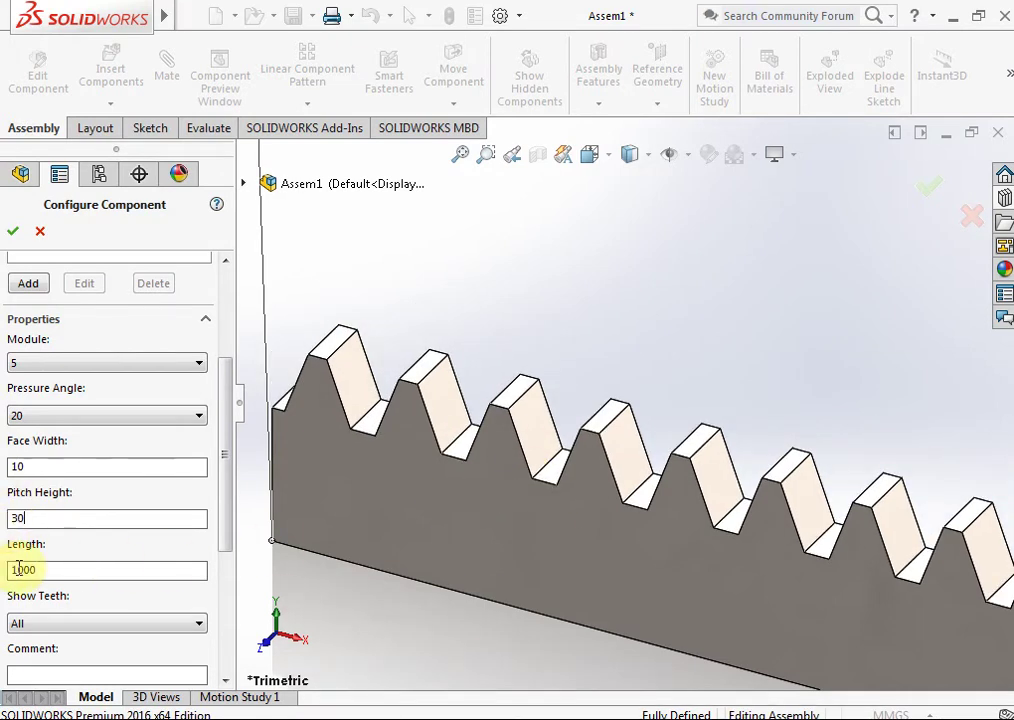
pyautogui.scroll(5, 560, 490)
pyautogui.scroll(2, 754, 444)
pyautogui.scroll(2, 507, 498)
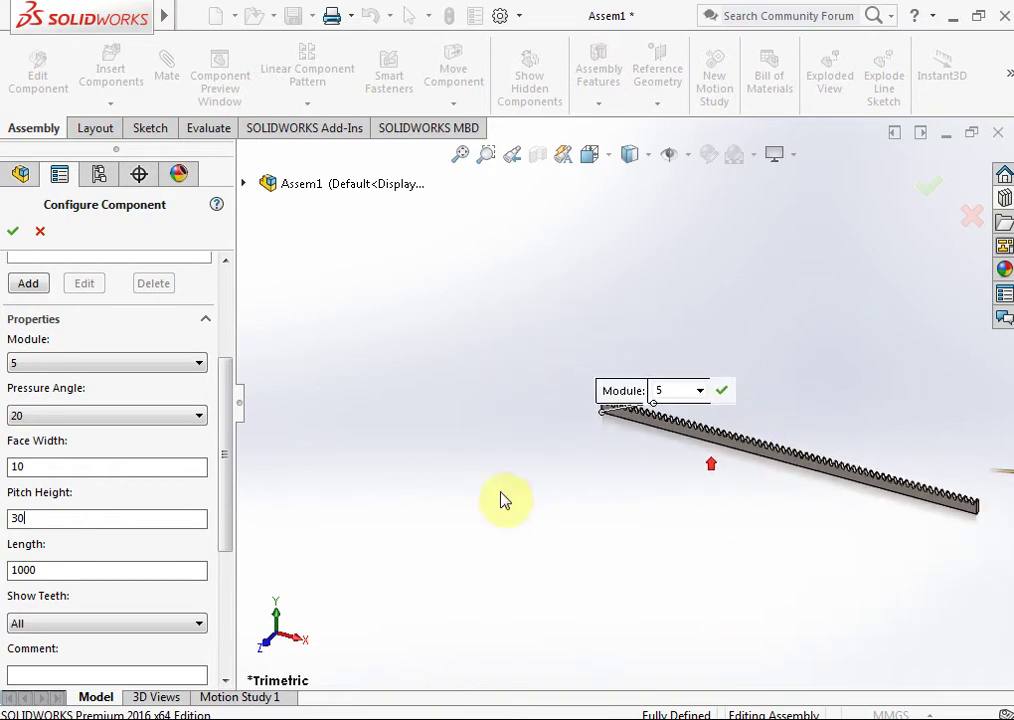
pyautogui.scroll(2, 875, 445)
pyautogui.scroll(-3, 875, 445)
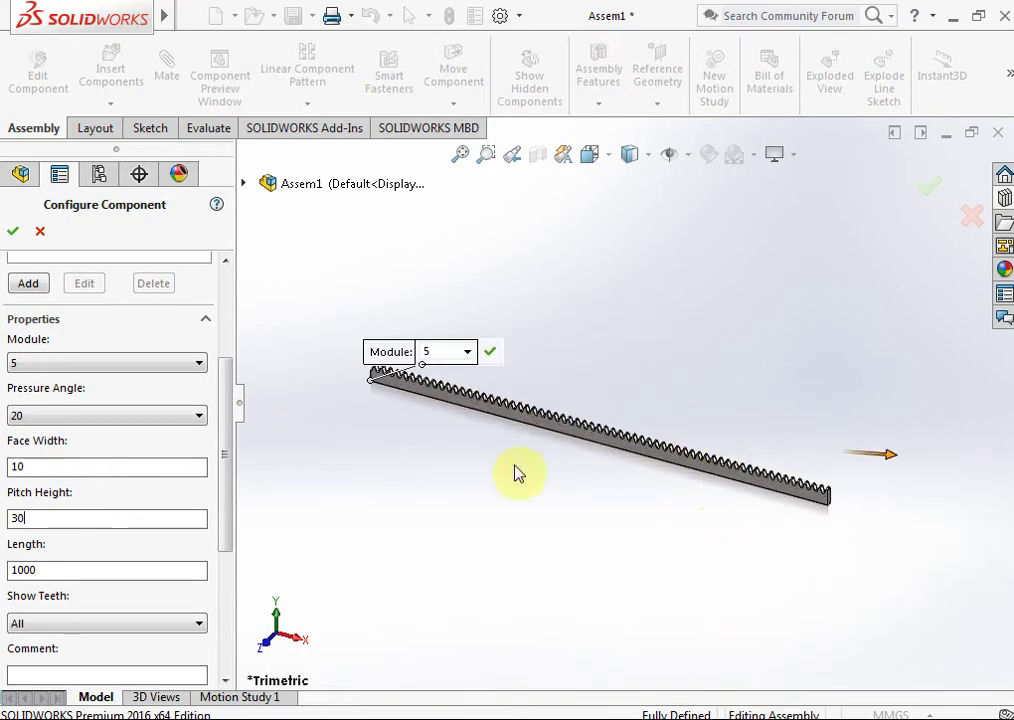
# Accept the rack, cancel the extra copy, and drag a Spur Gear below the rack
pyautogui.click(13, 236)
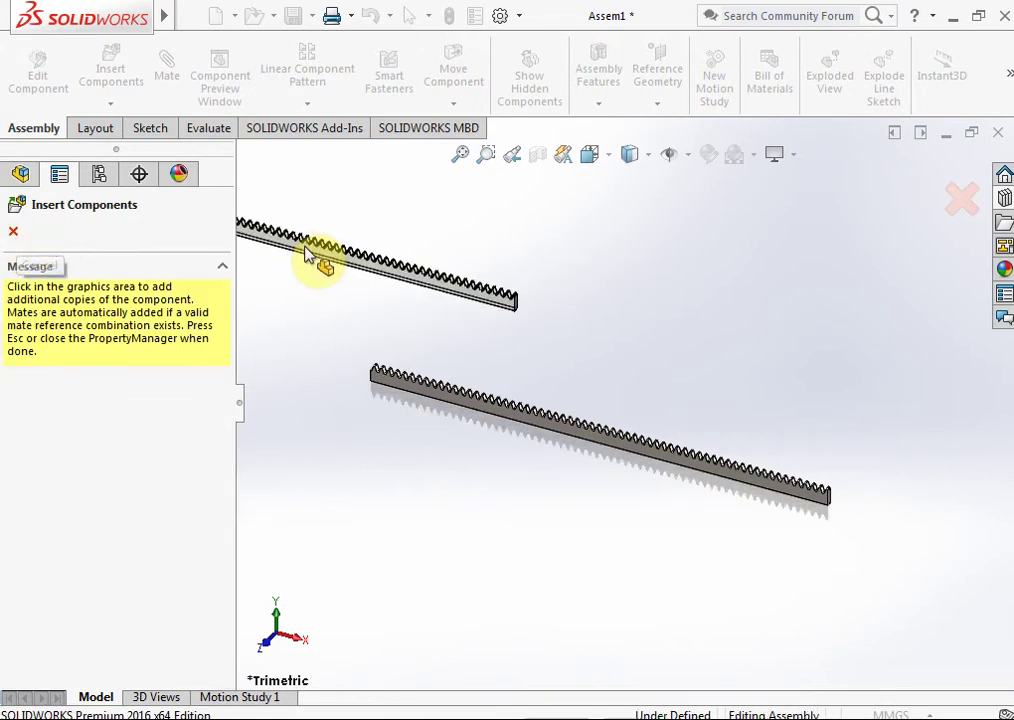
pyautogui.click(13, 238)
pyautogui.scroll(-3, 720, 470)
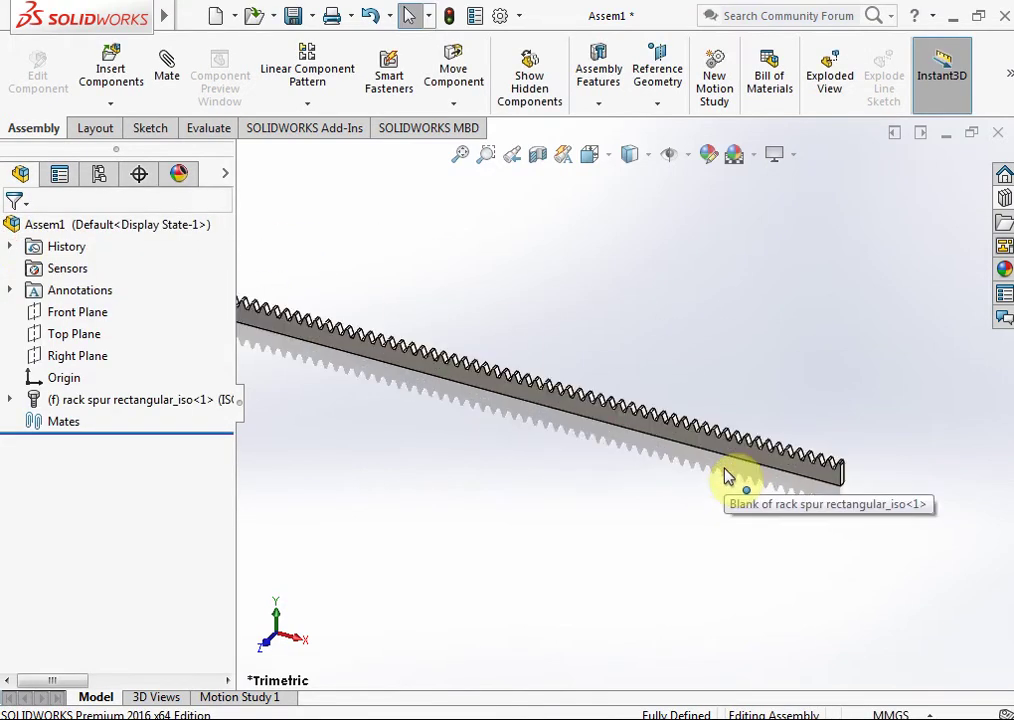
pyautogui.click(1004, 199)
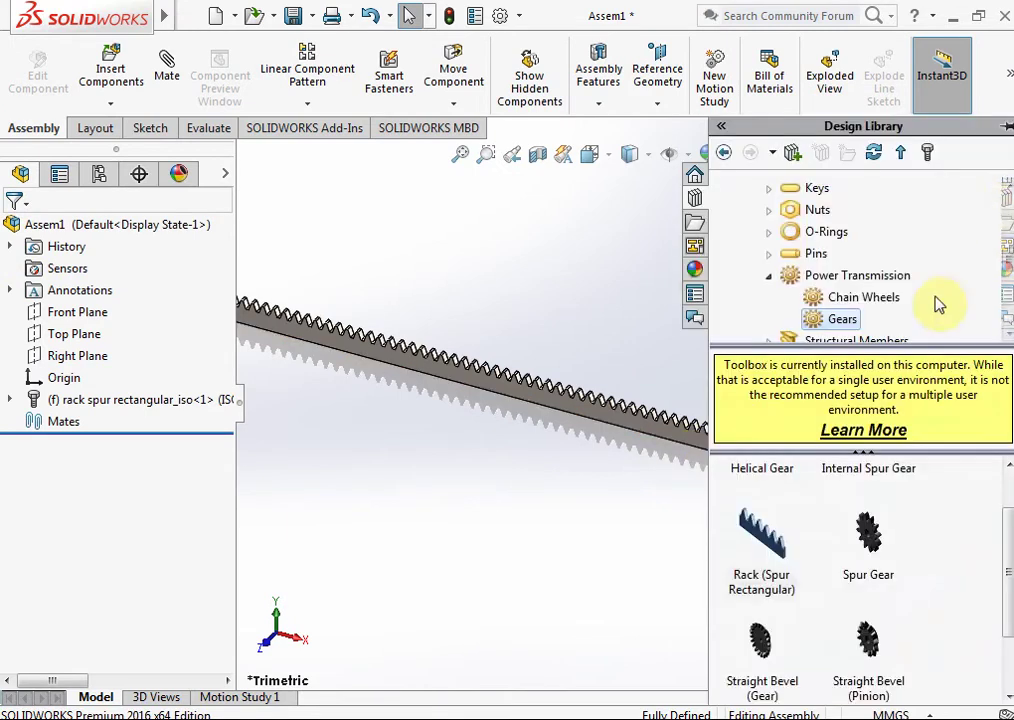
pyautogui.click(869, 533)
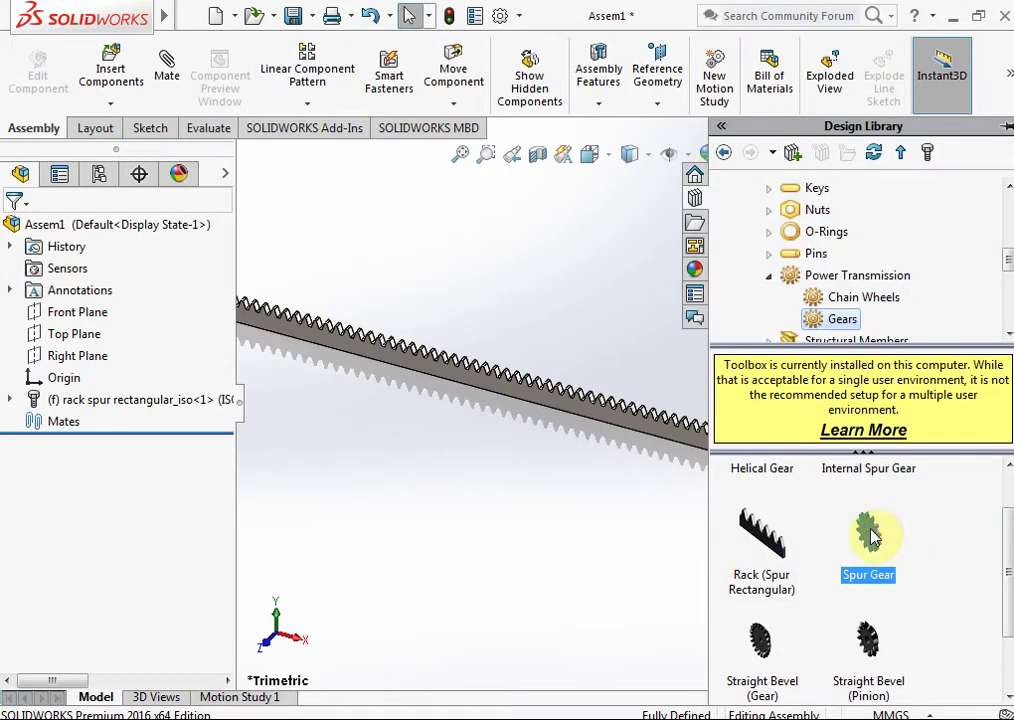
pyautogui.moveTo(871, 536); pyautogui.dragTo(435, 500)
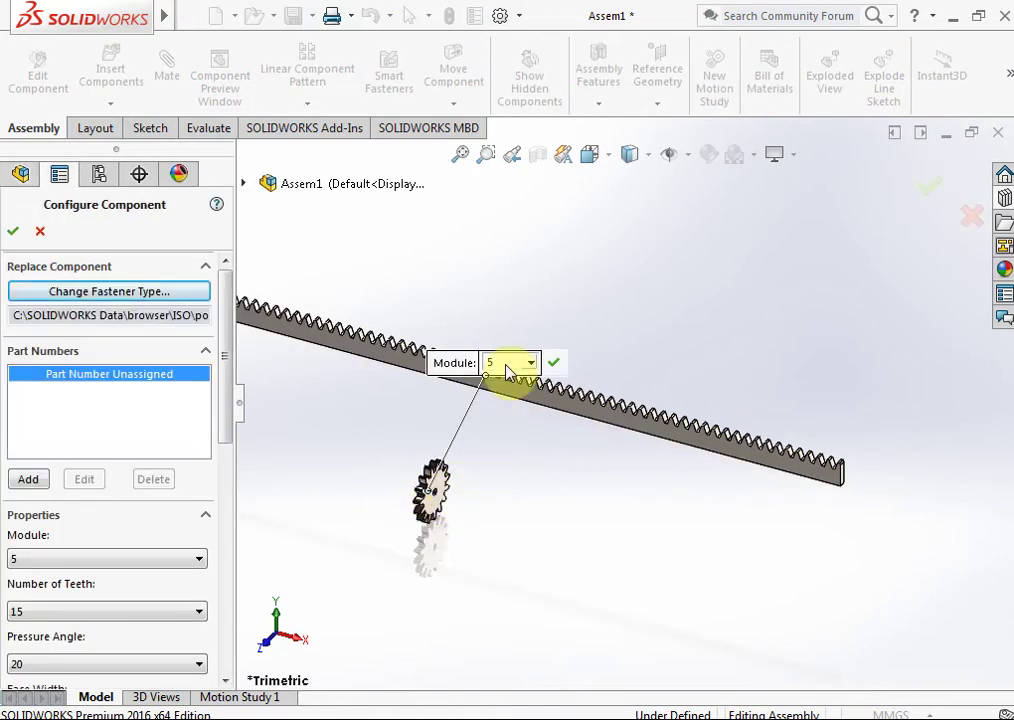
# Try 22 and 20 teeth, then set the spur gear to 25 teeth
pyautogui.moveTo(226, 373); pyautogui.dragTo(232, 474)
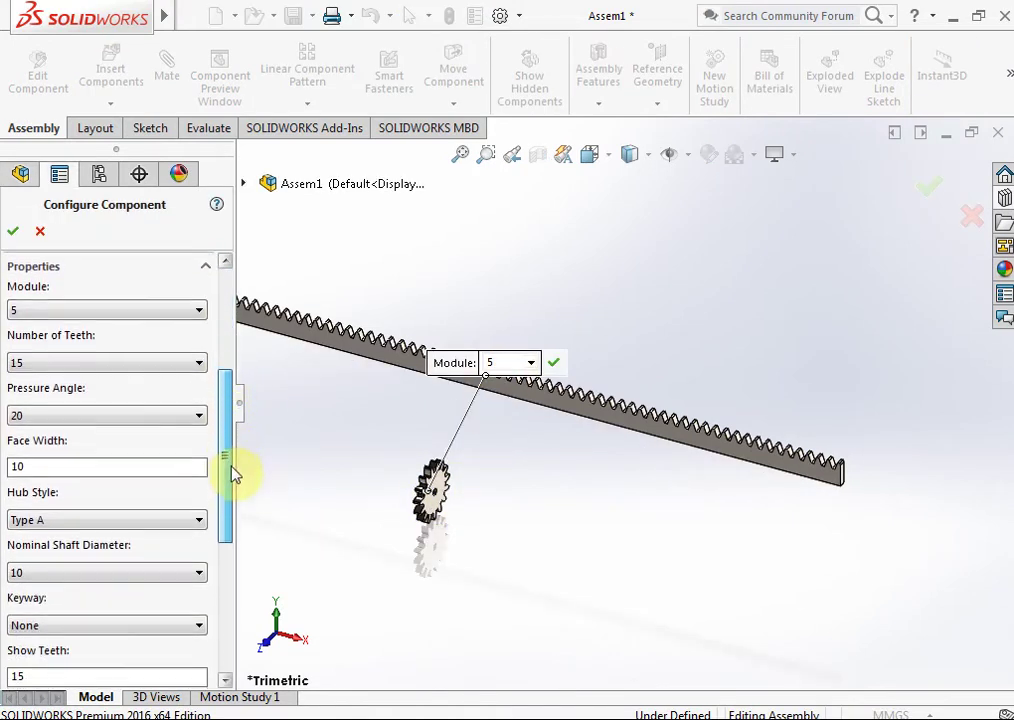
pyautogui.click(60, 361)
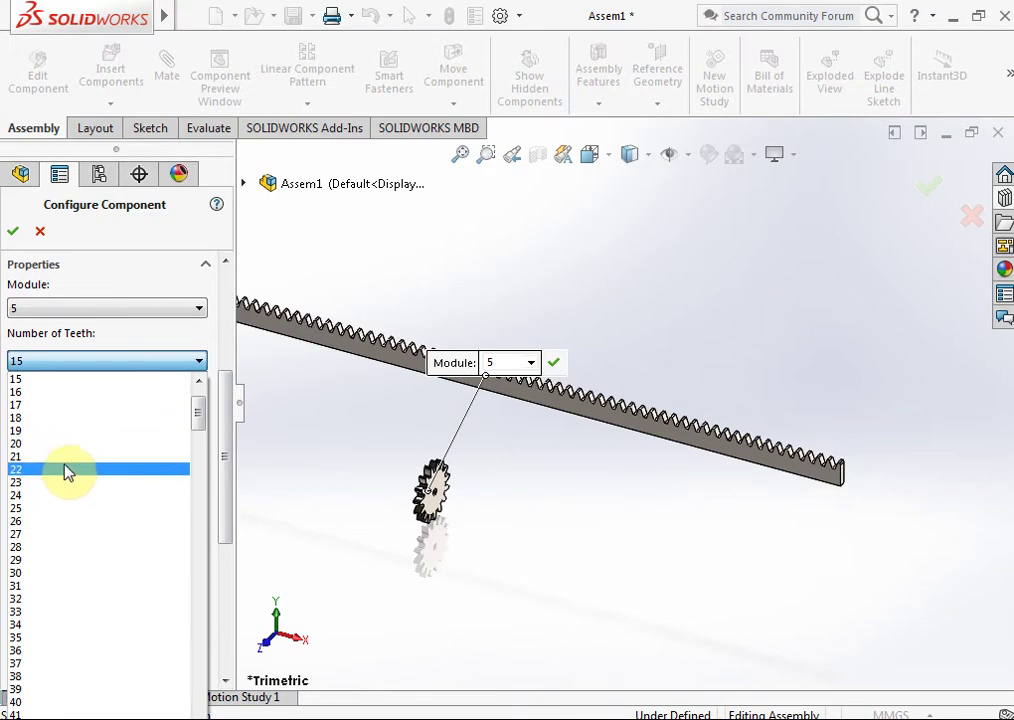
pyautogui.click(66, 471)
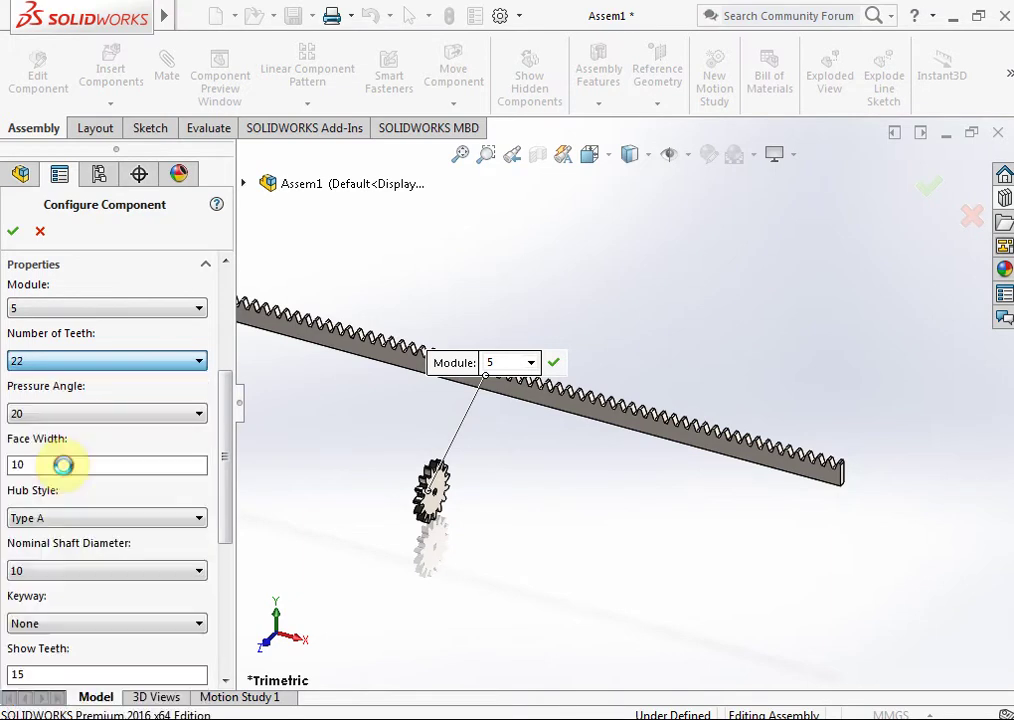
pyautogui.click(85, 360)
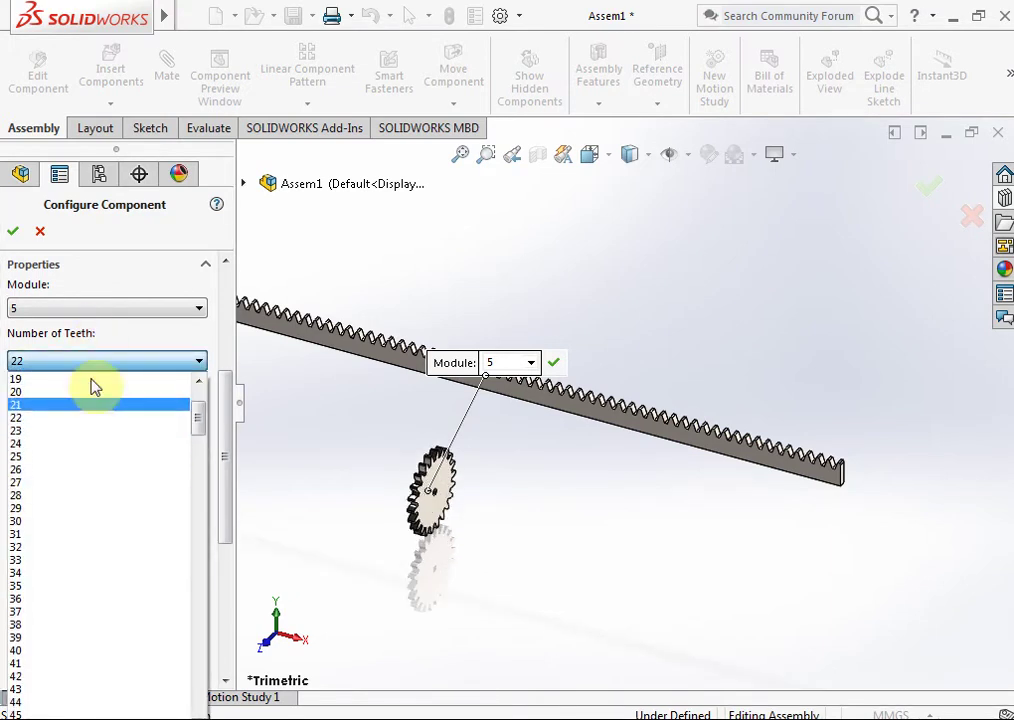
pyautogui.click(88, 391)
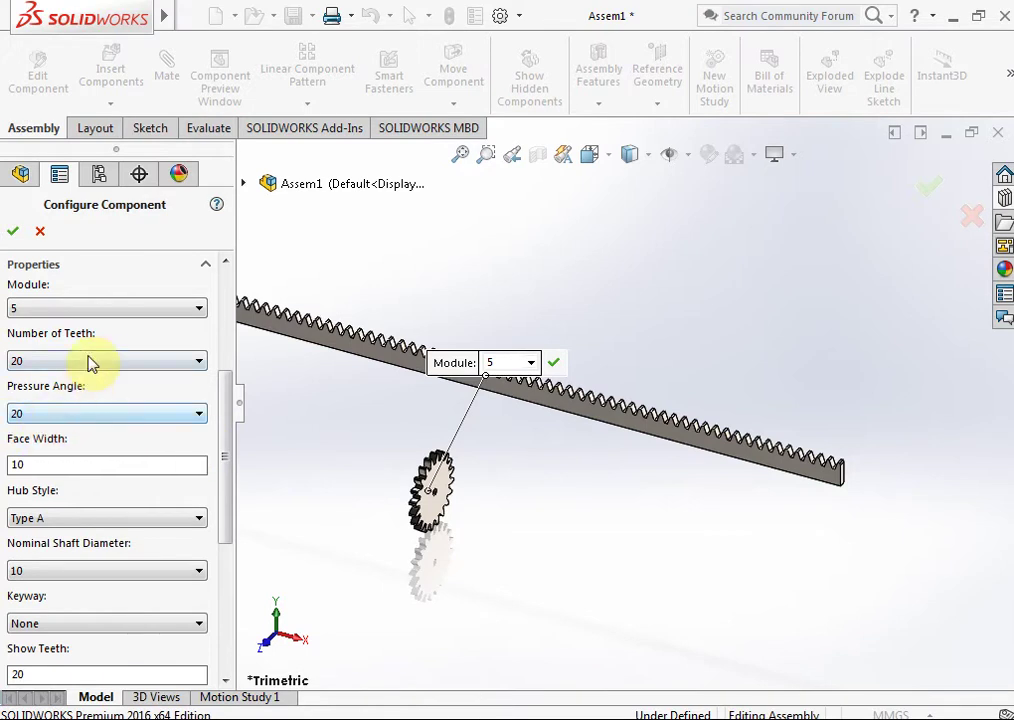
pyautogui.click(90, 362)
pyautogui.click(54, 446)
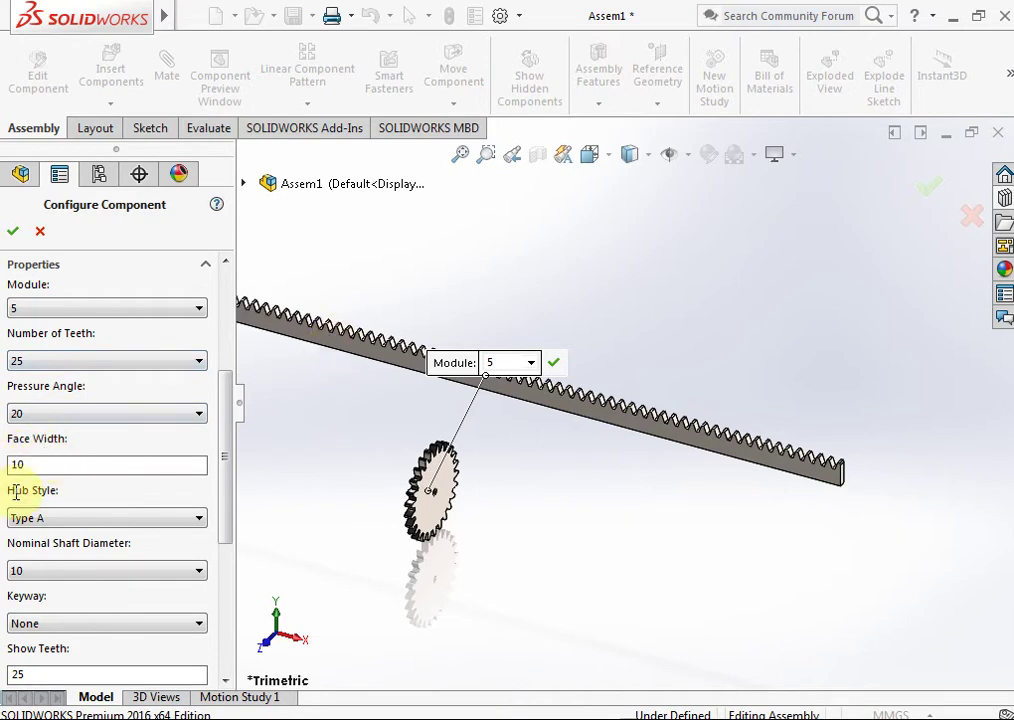
# Give the gear a Type B hub and try overall hub lengths of 20 and 30
pyautogui.scroll(-2, 475, 493)
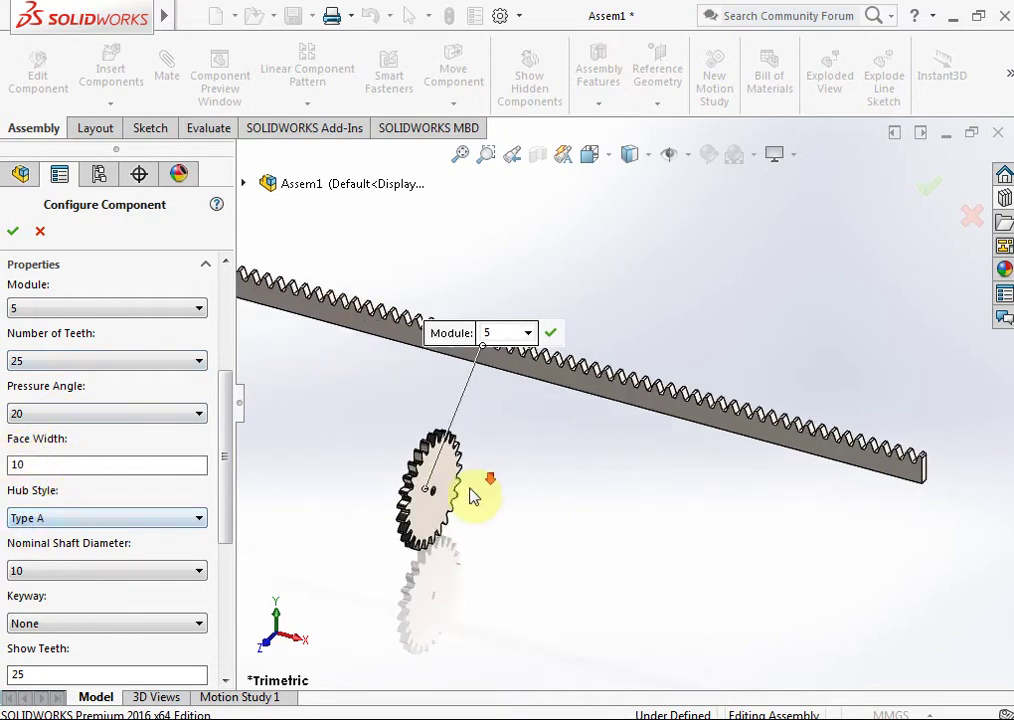
pyautogui.scroll(-3, 425, 507)
pyautogui.click(57, 527)
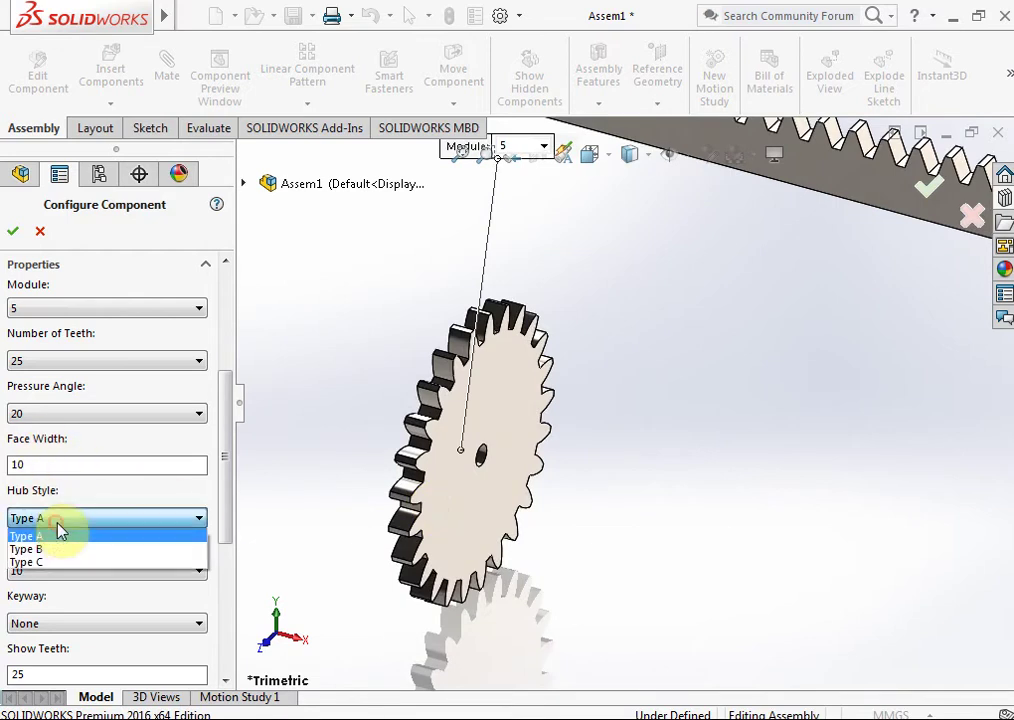
pyautogui.click(55, 550)
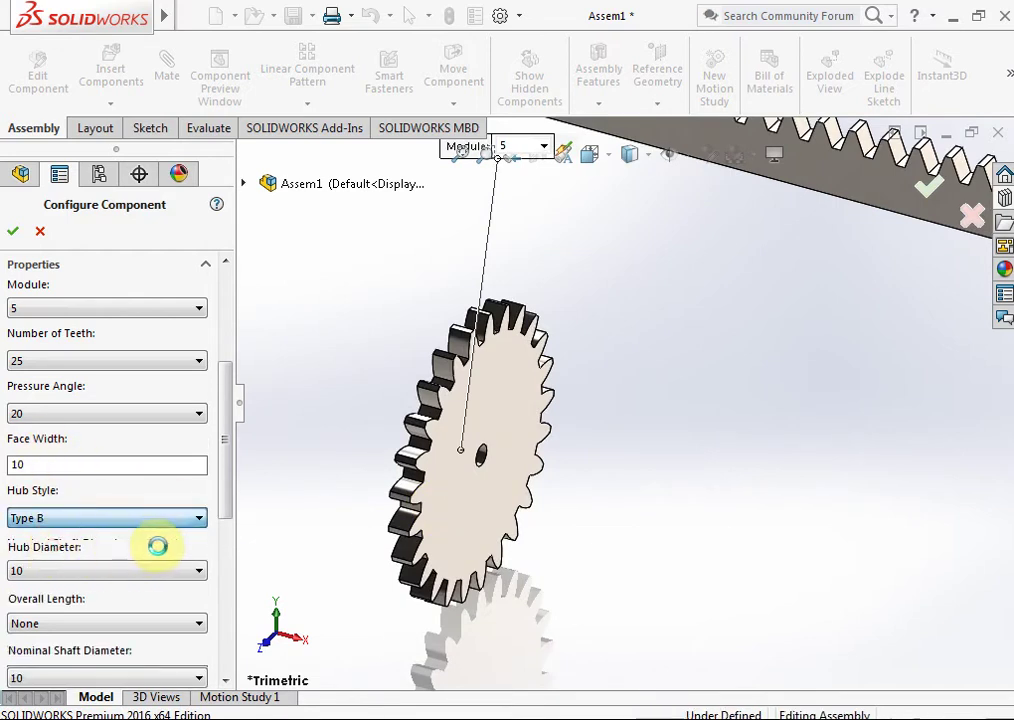
pyautogui.moveTo(464, 525)
pyautogui.mouseDown(button='middle')
pyautogui.moveTo(561, 536)
pyautogui.moveTo(441, 512)
pyautogui.moveTo(430, 525)
pyautogui.mouseUp(button='middle')
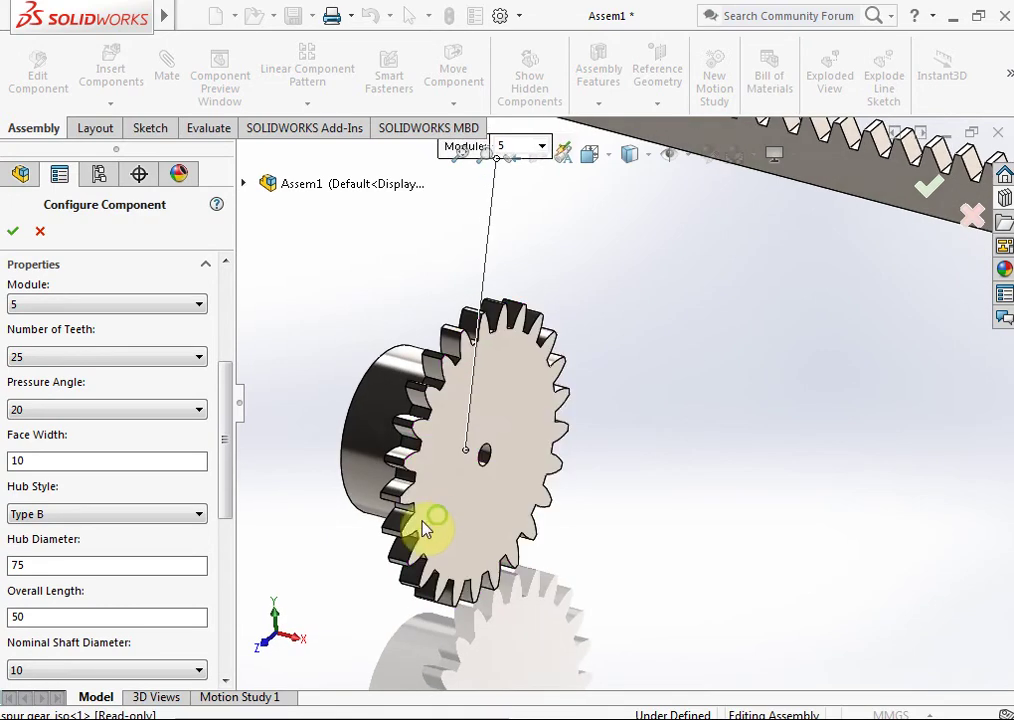
pyautogui.doubleClick(50, 566)
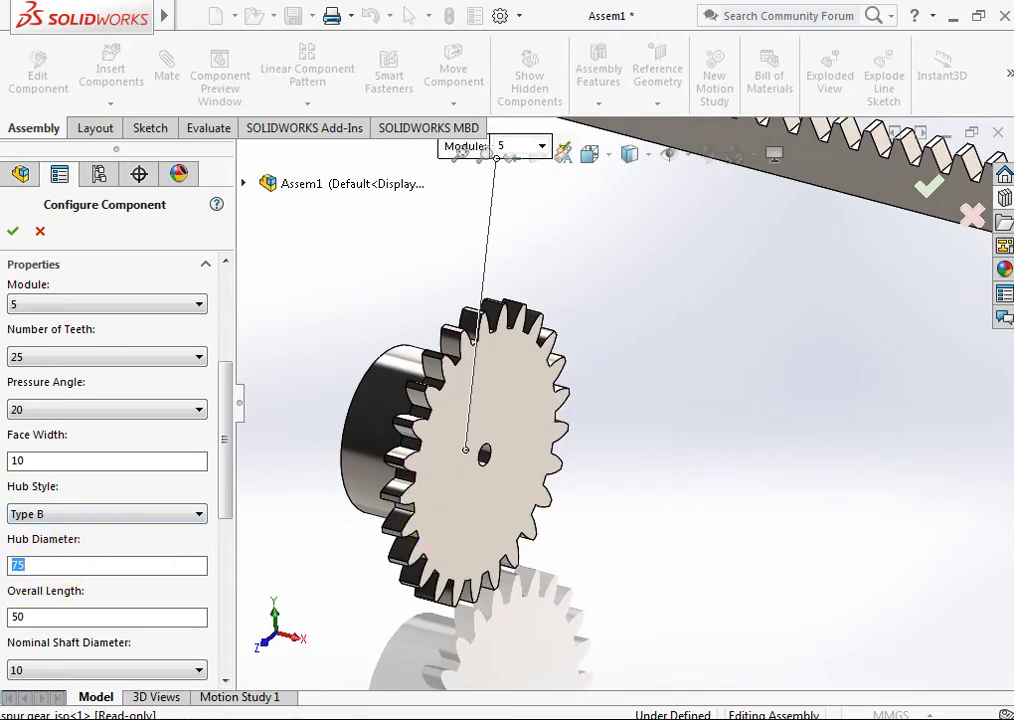
pyautogui.write('40')
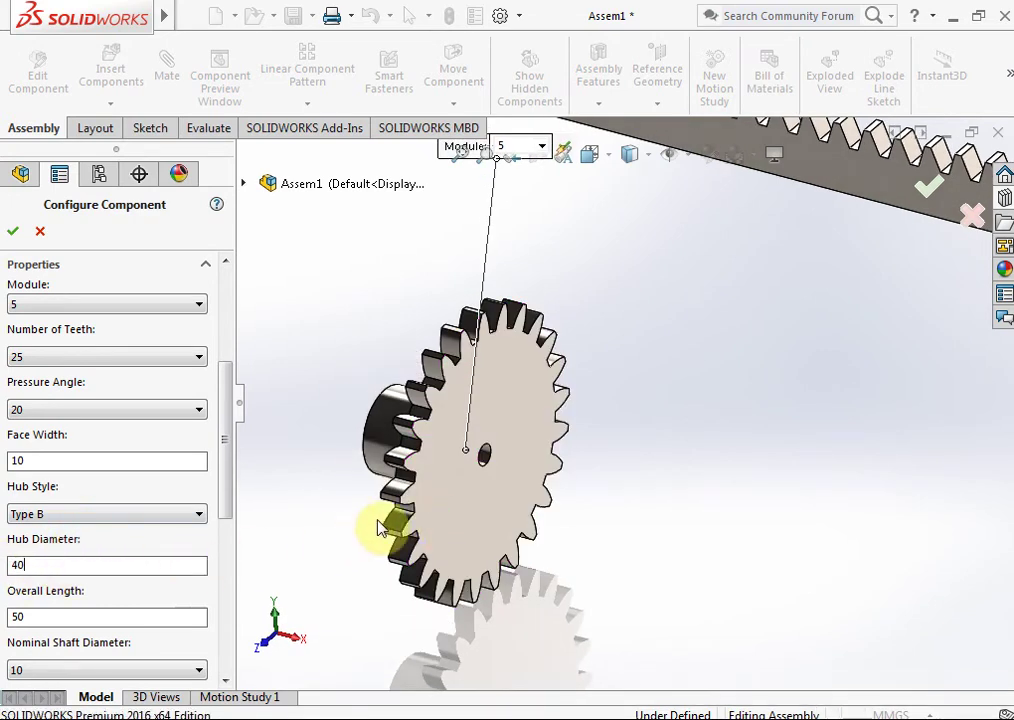
pyautogui.moveTo(385, 528)
pyautogui.mouseDown(button='middle')
pyautogui.moveTo(457, 527)
pyautogui.moveTo(475, 564)
pyautogui.moveTo(448, 566)
pyautogui.mouseUp(button='middle')
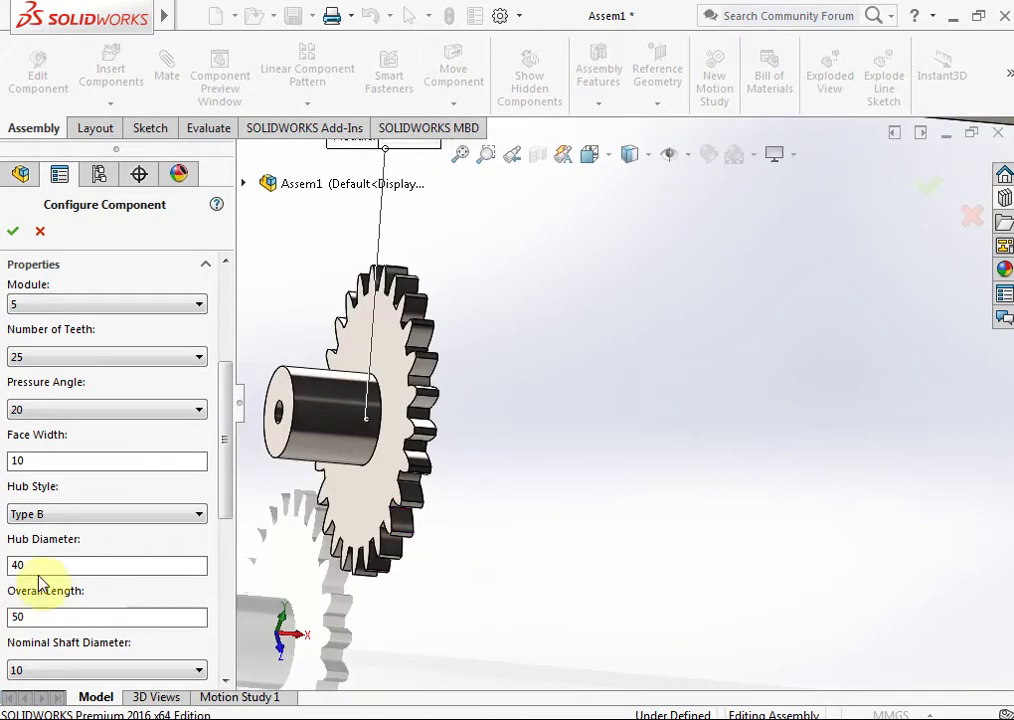
pyautogui.doubleClick(45, 615)
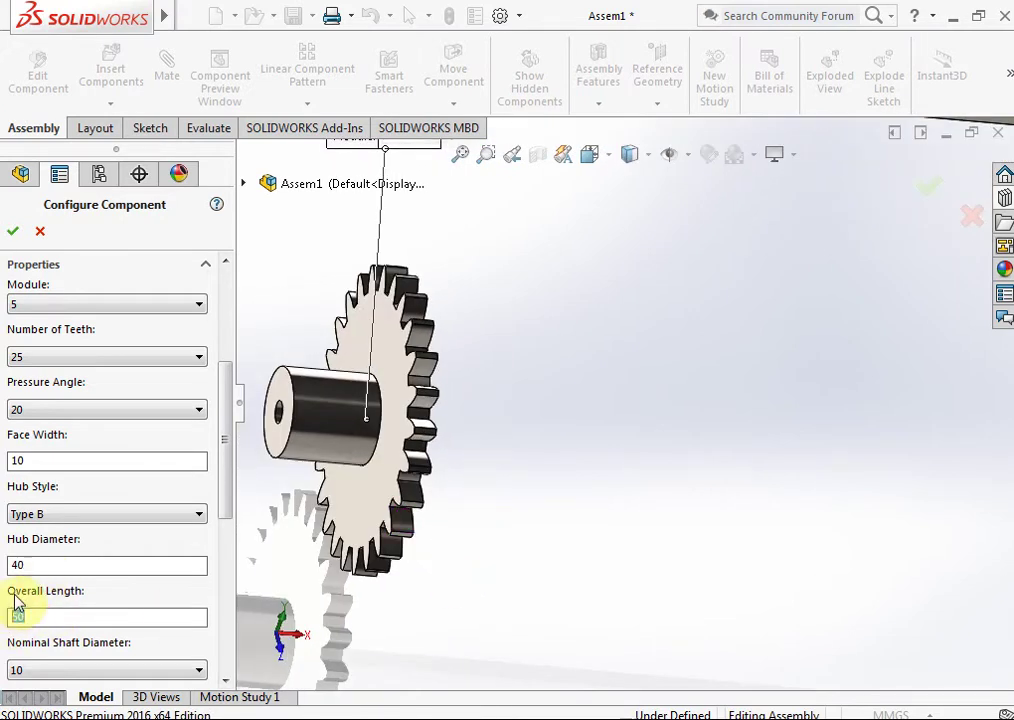
pyautogui.write('20')
pyautogui.press('Return')
pyautogui.moveTo(509, 390)
pyautogui.mouseDown(button='middle')
pyautogui.moveTo(493, 453)
pyautogui.moveTo(530, 467)
pyautogui.moveTo(507, 450)
pyautogui.mouseUp(button='middle')
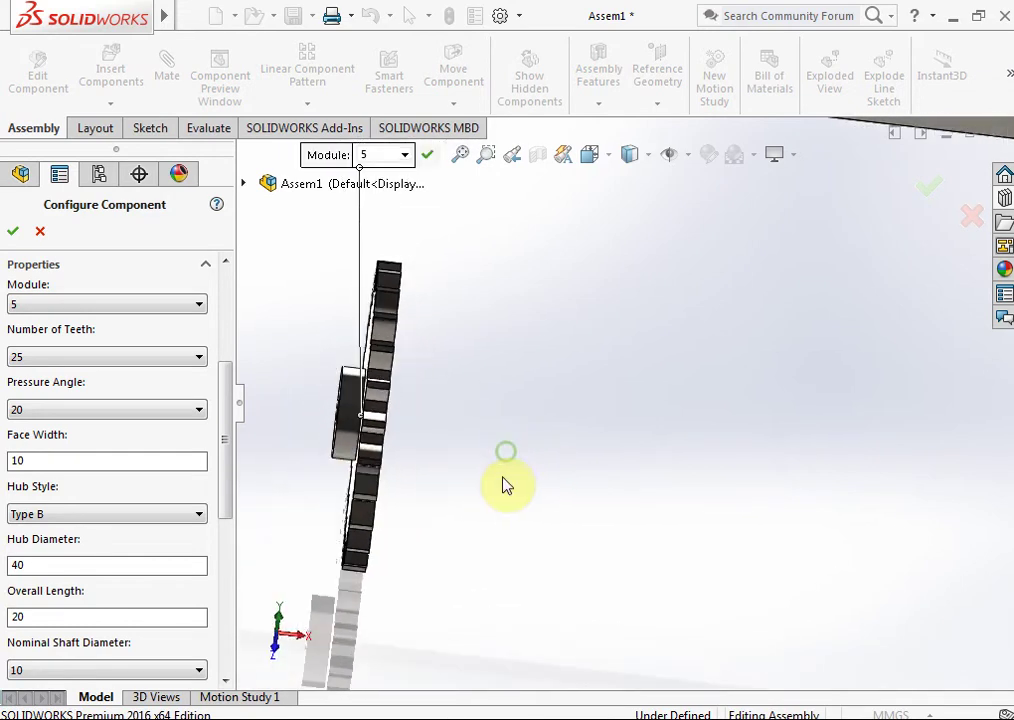
pyautogui.click(43, 615)
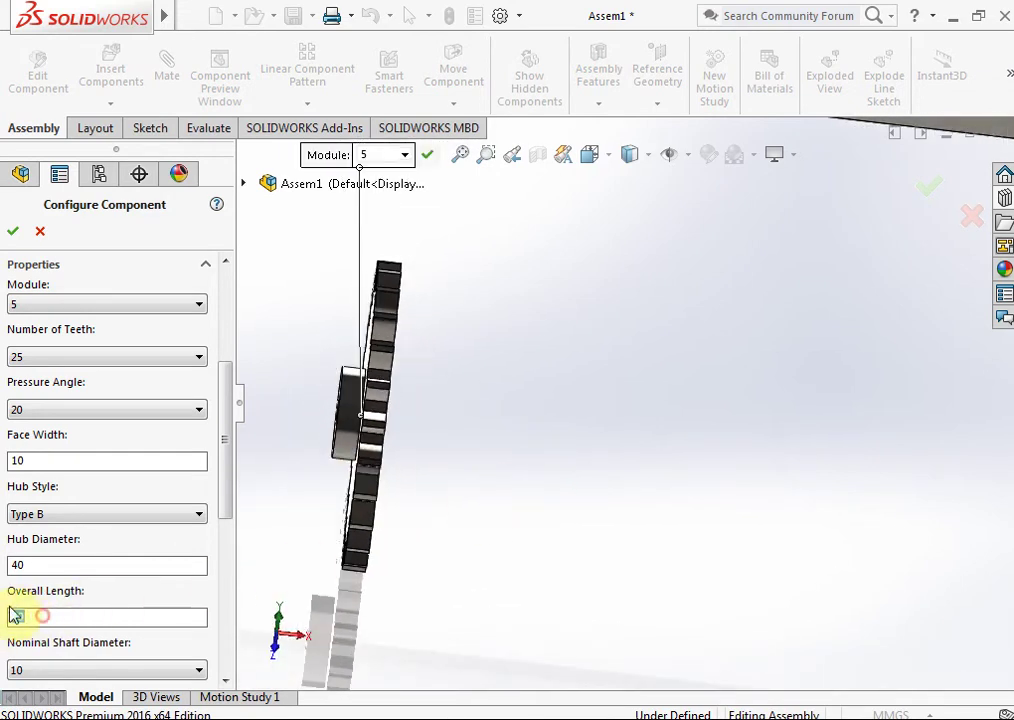
pyautogui.press('Return')
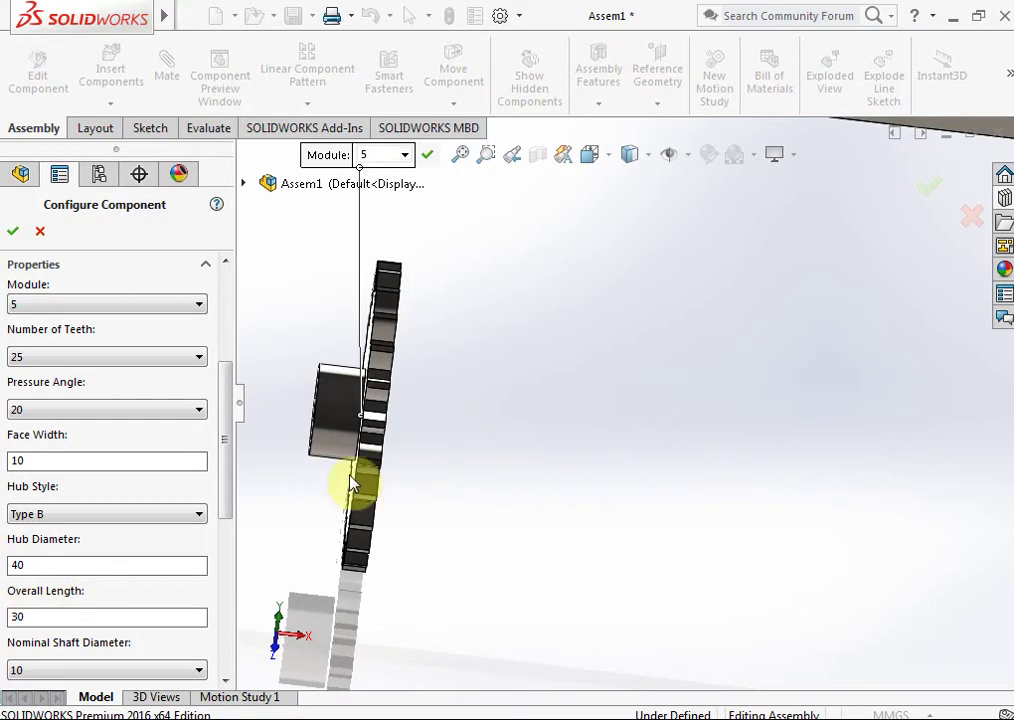
# Try a Type C hub, then leave the gear hubless with Type A
pyautogui.click(110, 514)
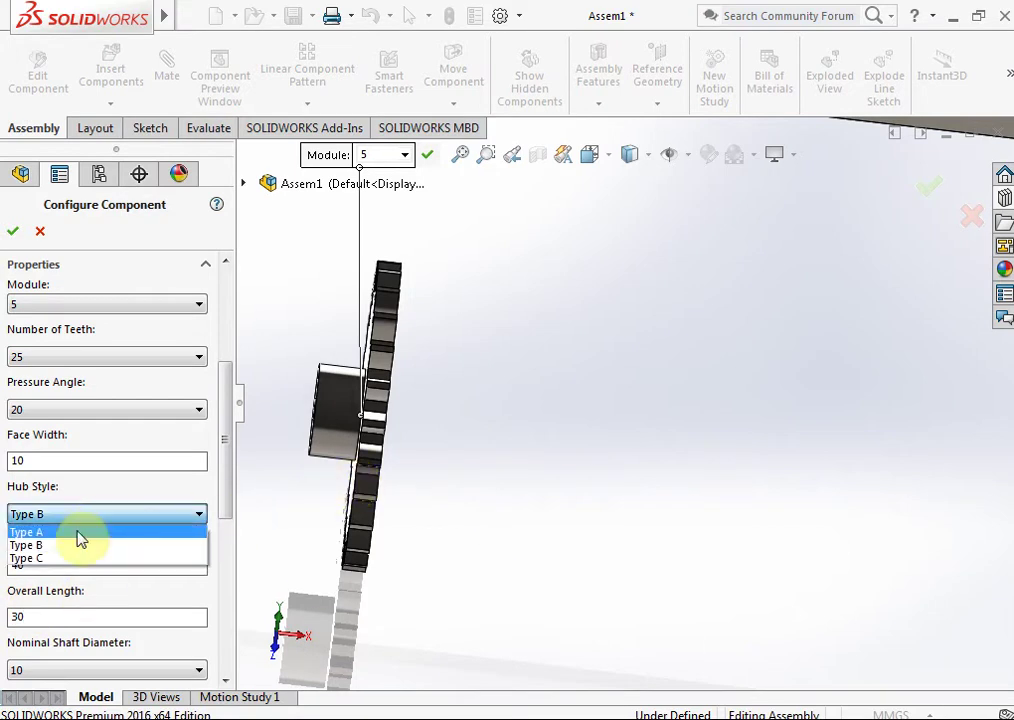
pyautogui.click(57, 560)
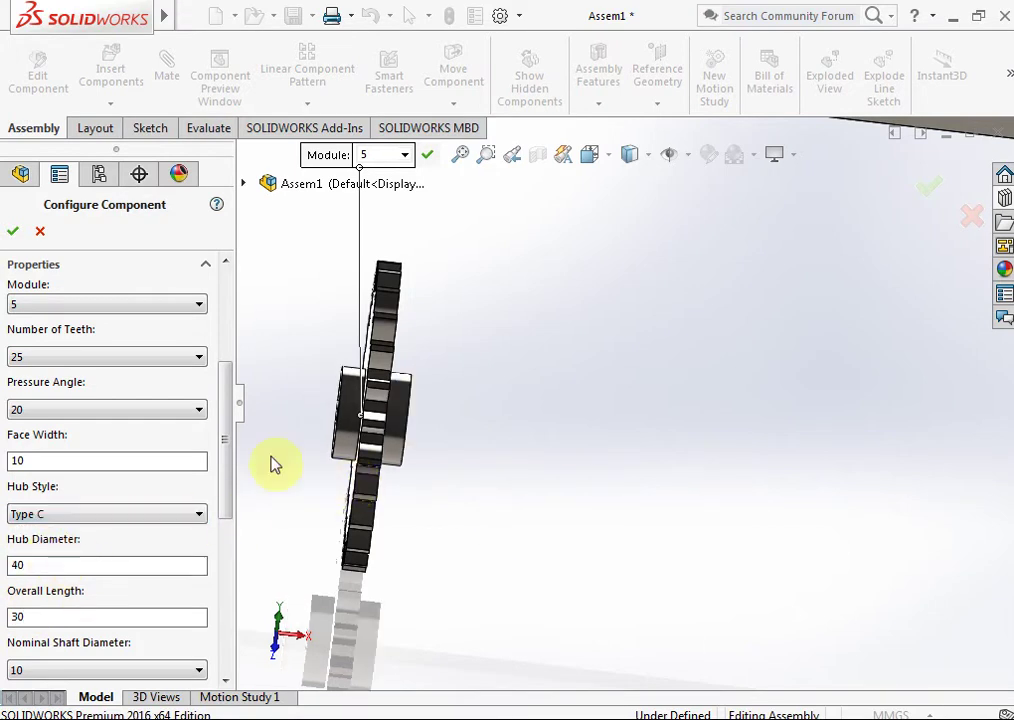
pyautogui.moveTo(485, 470)
pyautogui.mouseDown(button='middle')
pyautogui.moveTo(509, 460)
pyautogui.moveTo(357, 444)
pyautogui.moveTo(403, 478)
pyautogui.moveTo(397, 486)
pyautogui.mouseUp(button='middle')
pyautogui.moveTo(491, 389); pyautogui.dragTo(338, 463, button='middle')
pyautogui.click(80, 517)
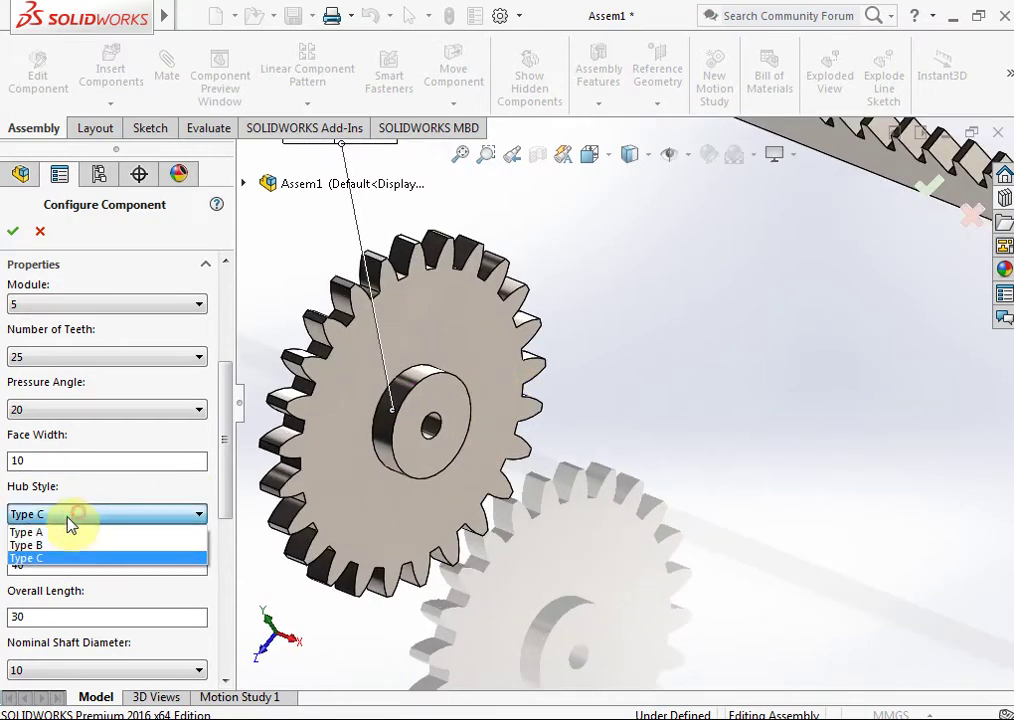
pyautogui.click(55, 533)
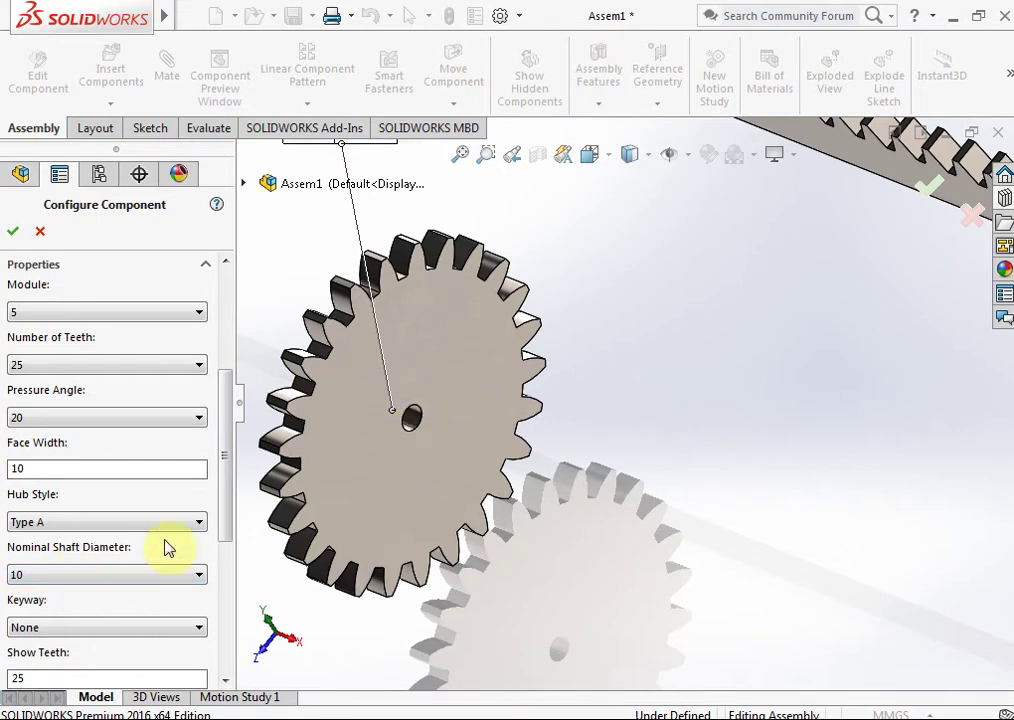
# Set the gear's nominal shaft diameter to 20
pyautogui.click(143, 575)
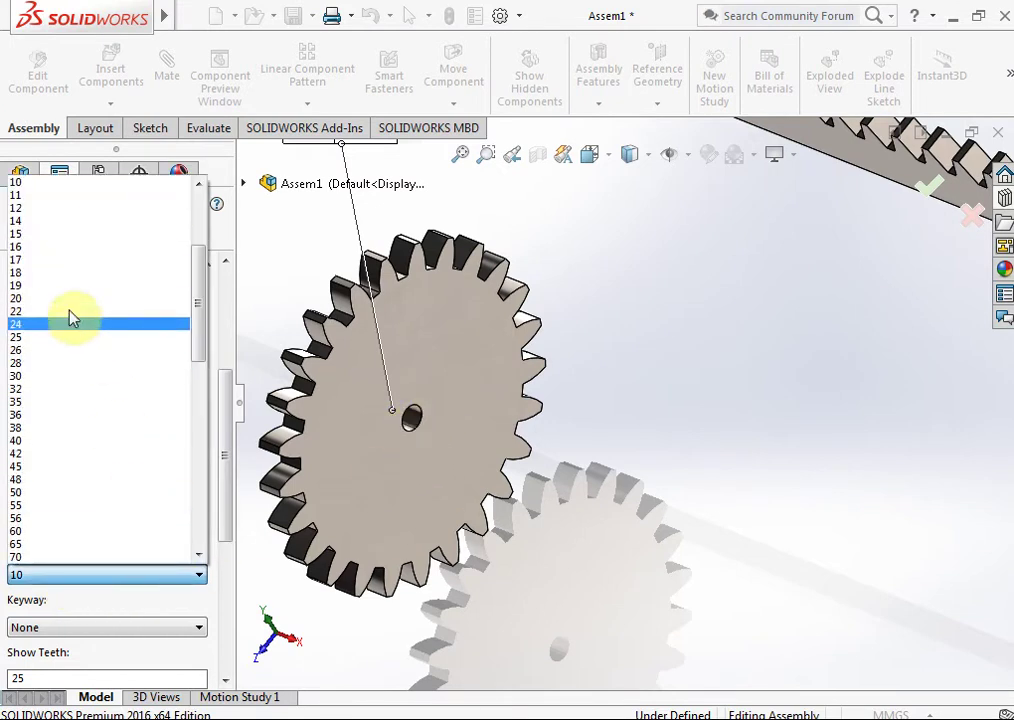
pyautogui.click(70, 299)
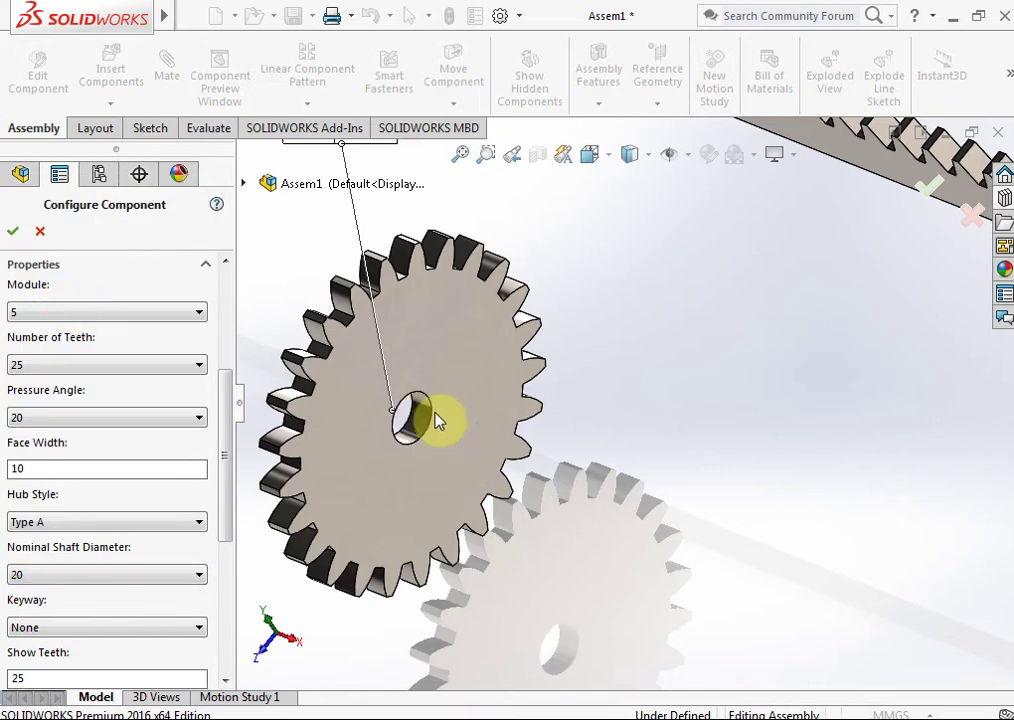
pyautogui.moveTo(224, 497); pyautogui.dragTo(226, 561)
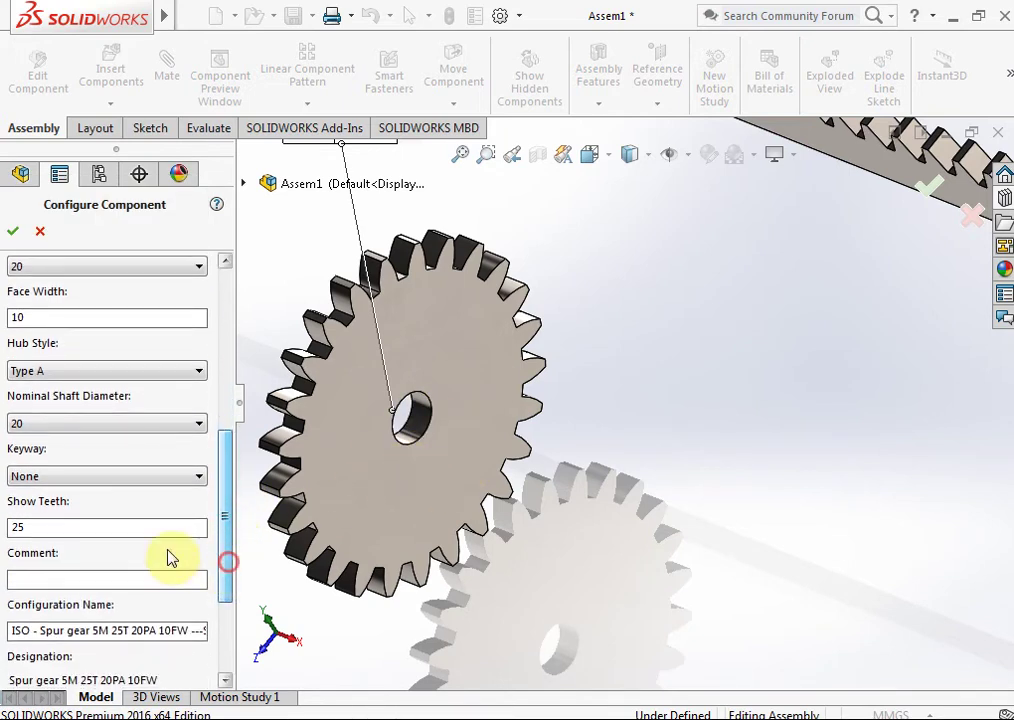
# Try Square(1) and Square(2) keyways, then set the gear bore's keyway to None
pyautogui.click(42, 478)
pyautogui.click(65, 511)
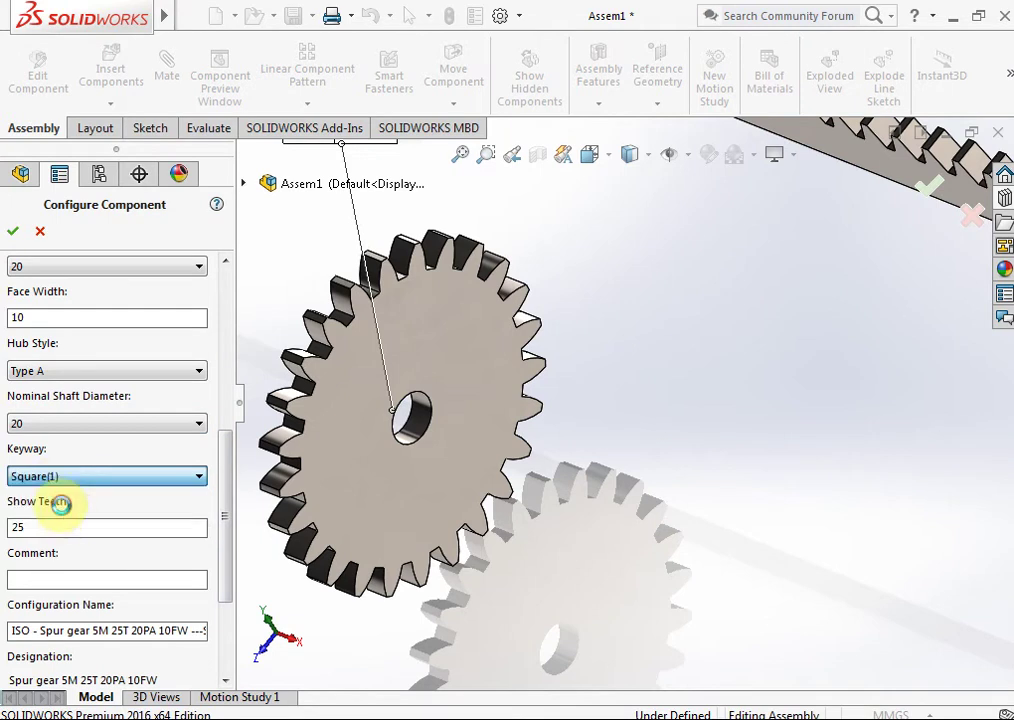
pyautogui.scroll(-3, 418, 425)
pyautogui.scroll(-1, 418, 430)
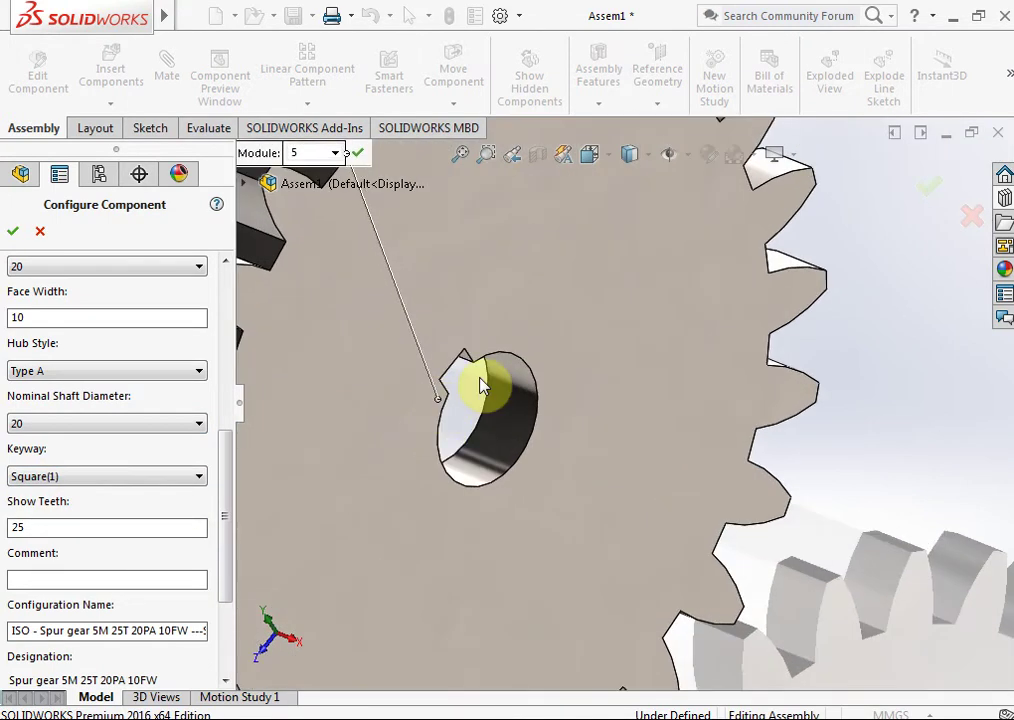
pyautogui.click(78, 477)
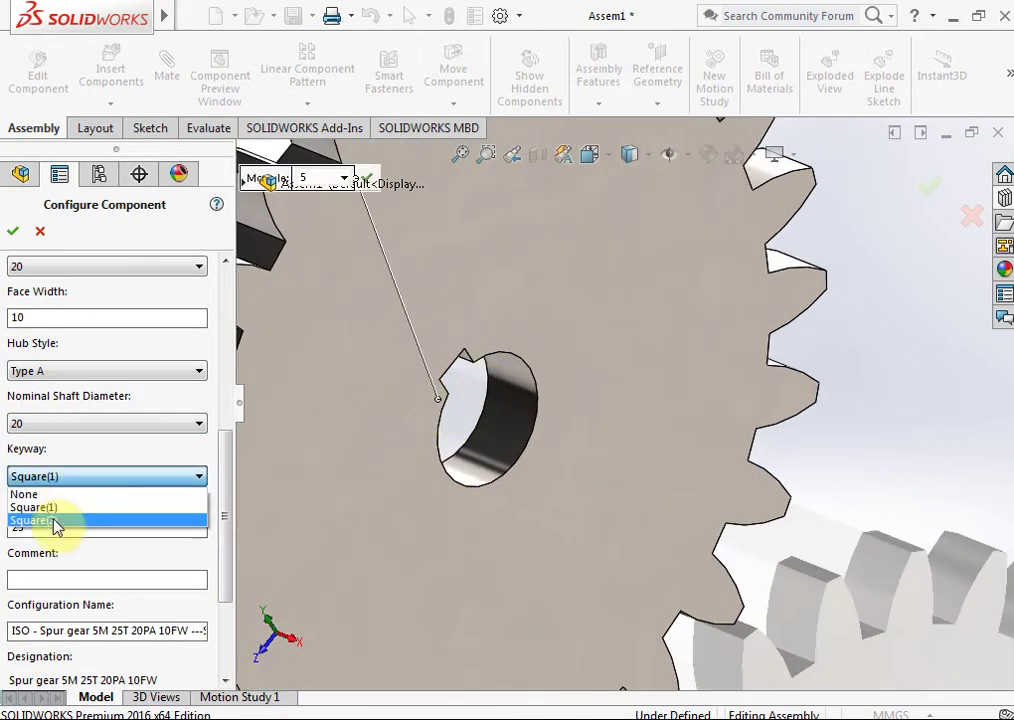
pyautogui.click(28, 526)
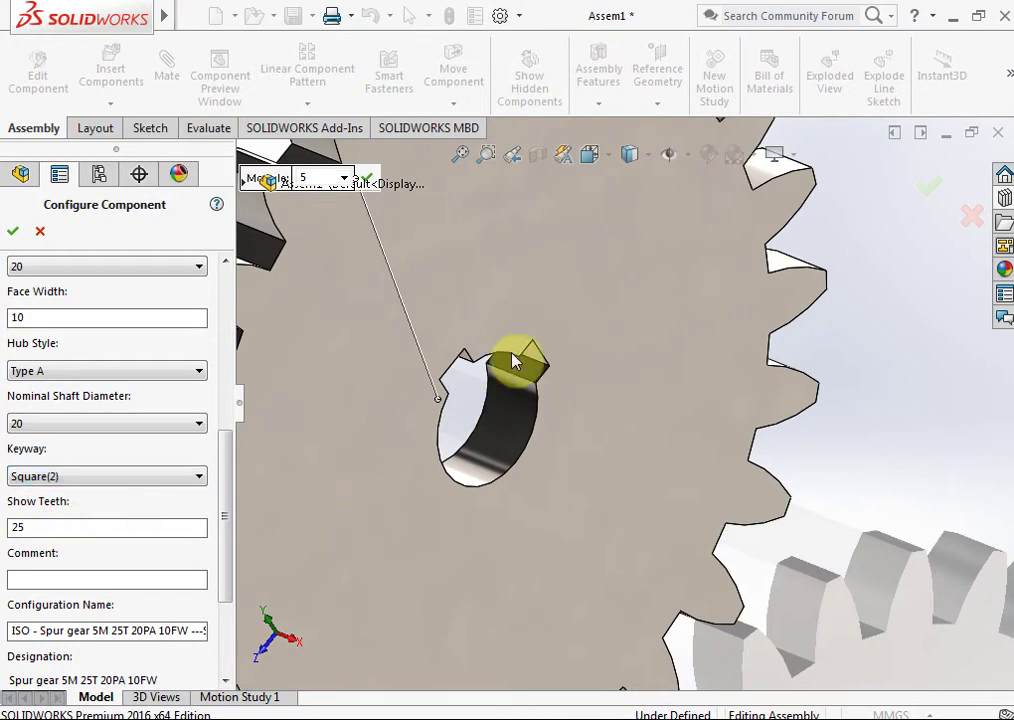
pyautogui.click(140, 477)
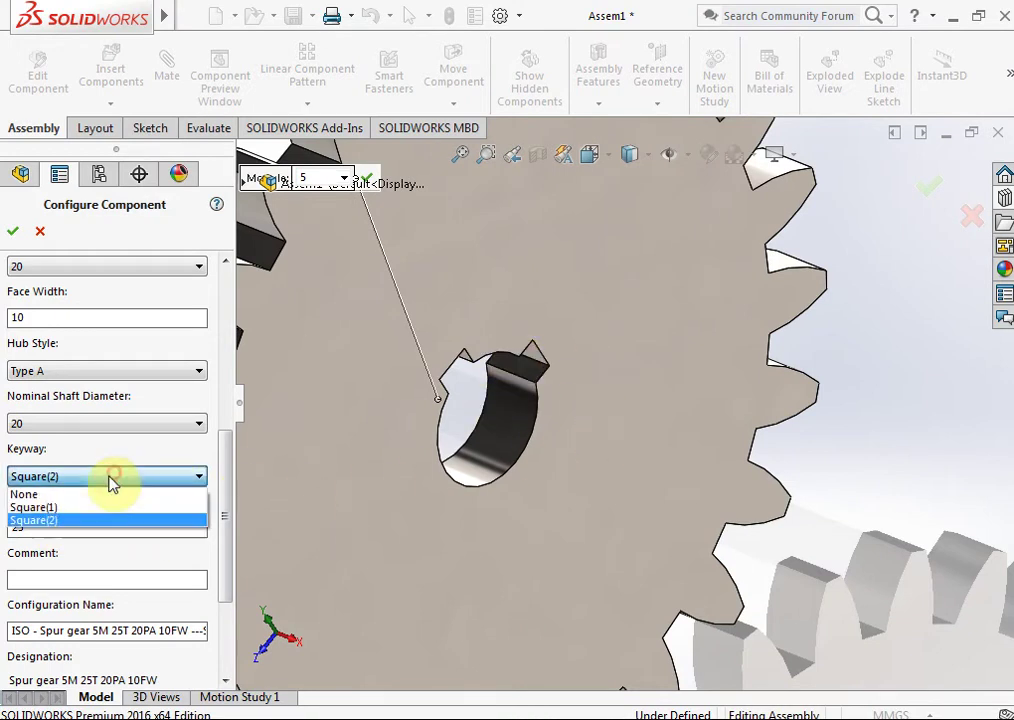
pyautogui.click(68, 489)
pyautogui.scroll(3, 378, 505)
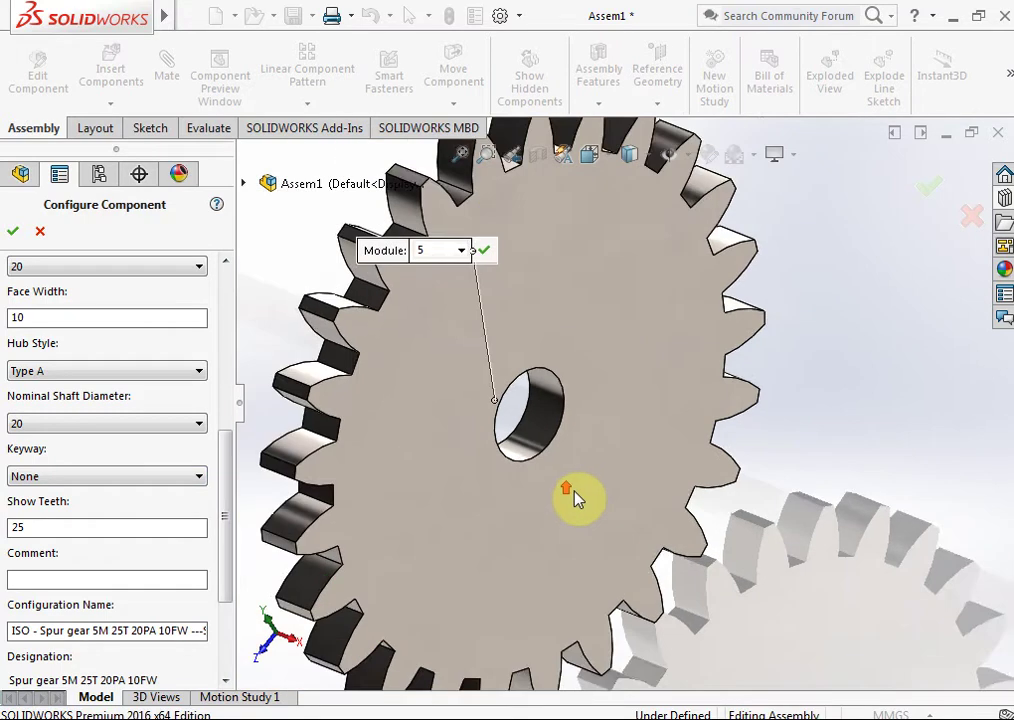
pyautogui.scroll(3, 577, 498)
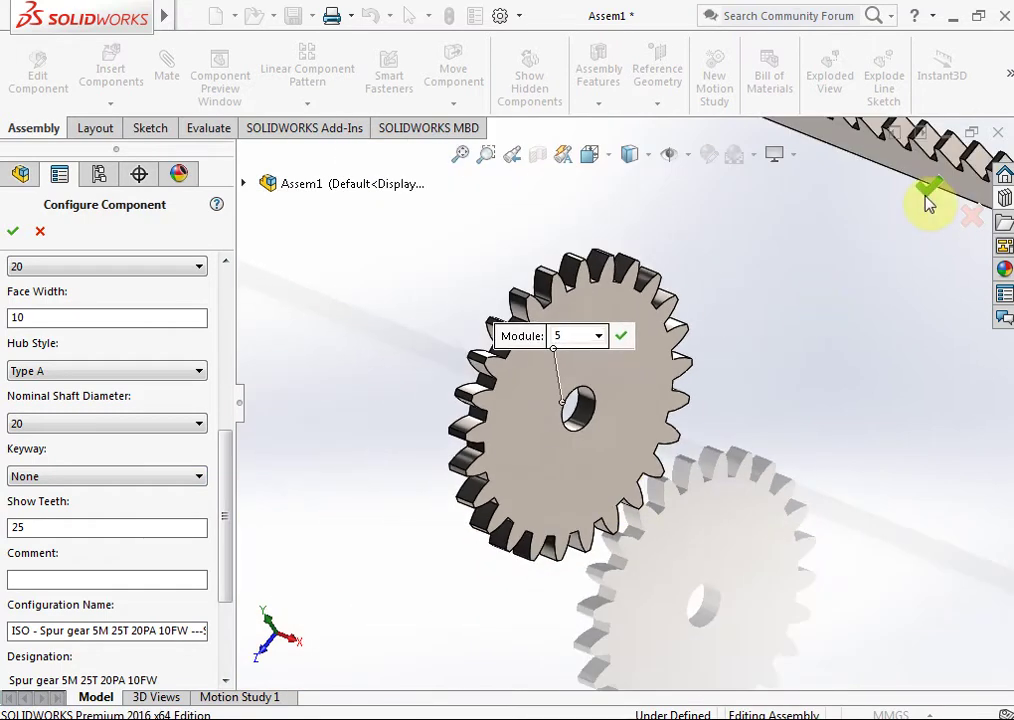
# Insert the configured spur gear and cancel any extra copies
pyautogui.click(10, 234)
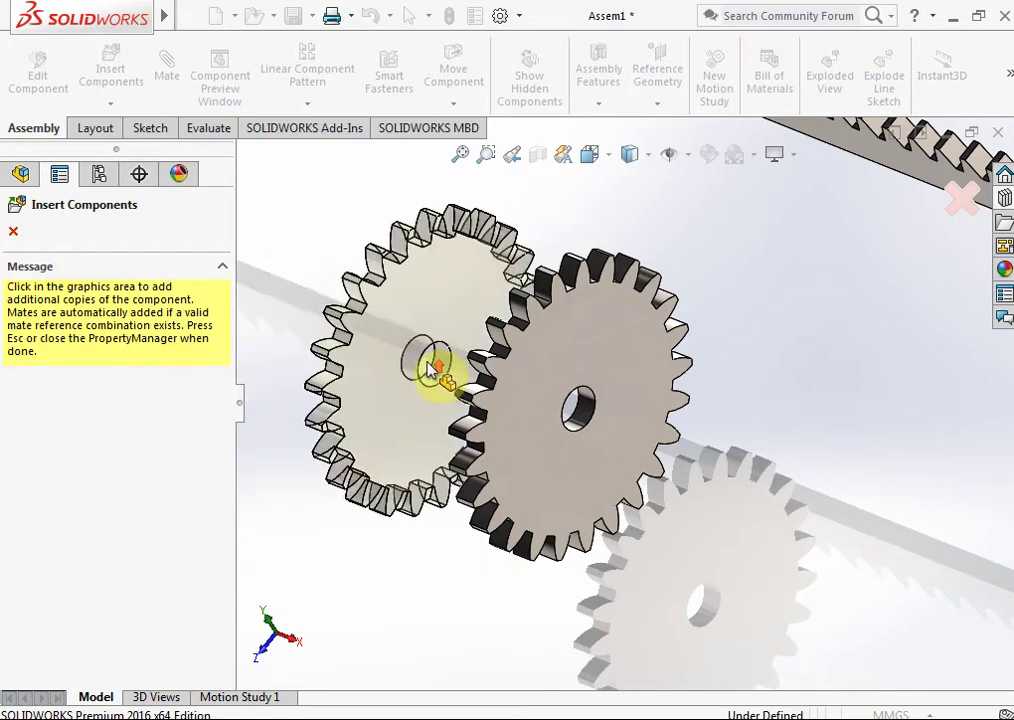
pyautogui.scroll(4, 480, 374)
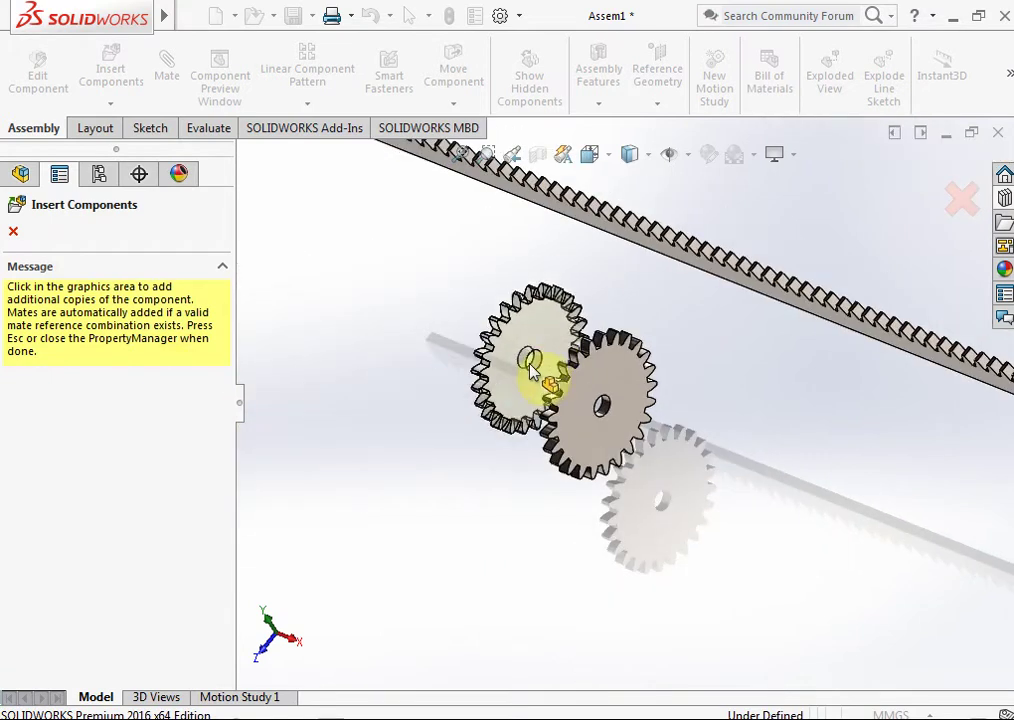
pyautogui.click(14, 232)
pyautogui.scroll(3, 540, 420)
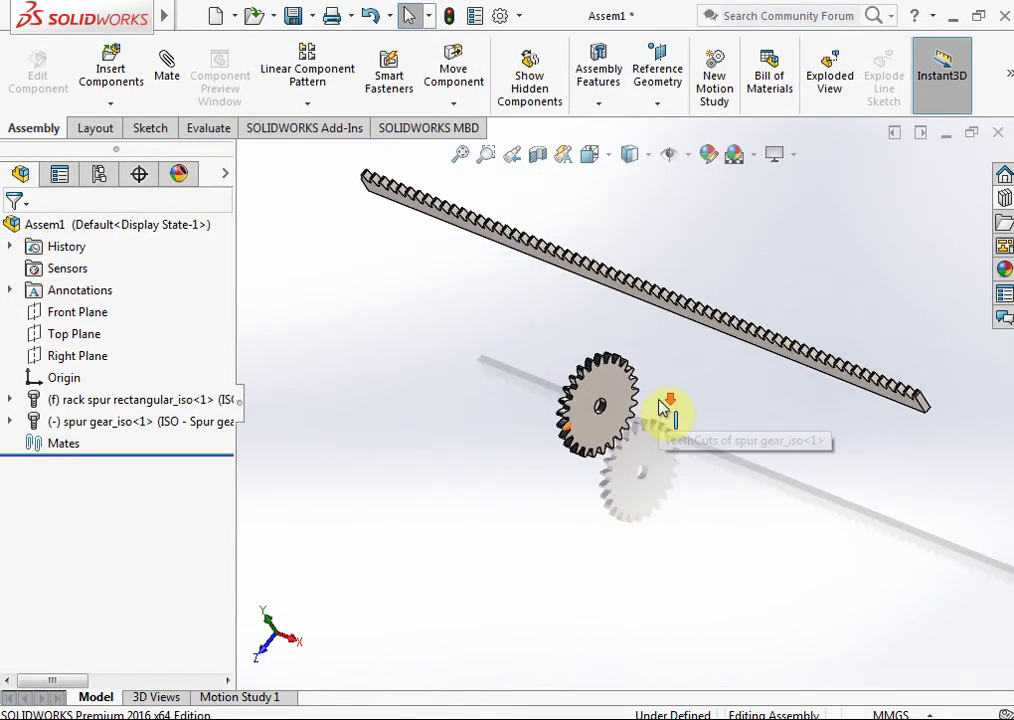
# Change the rack component from fixed to Float
pyautogui.moveTo(660, 407); pyautogui.dragTo(690, 328, button='middle')
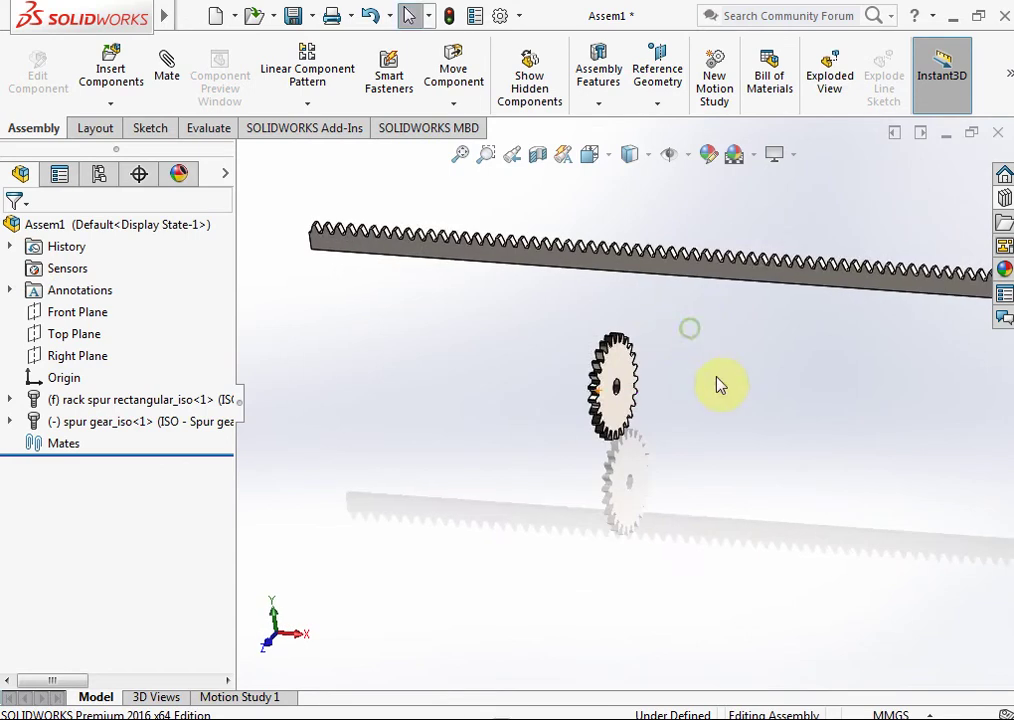
pyautogui.rightClick(58, 402)
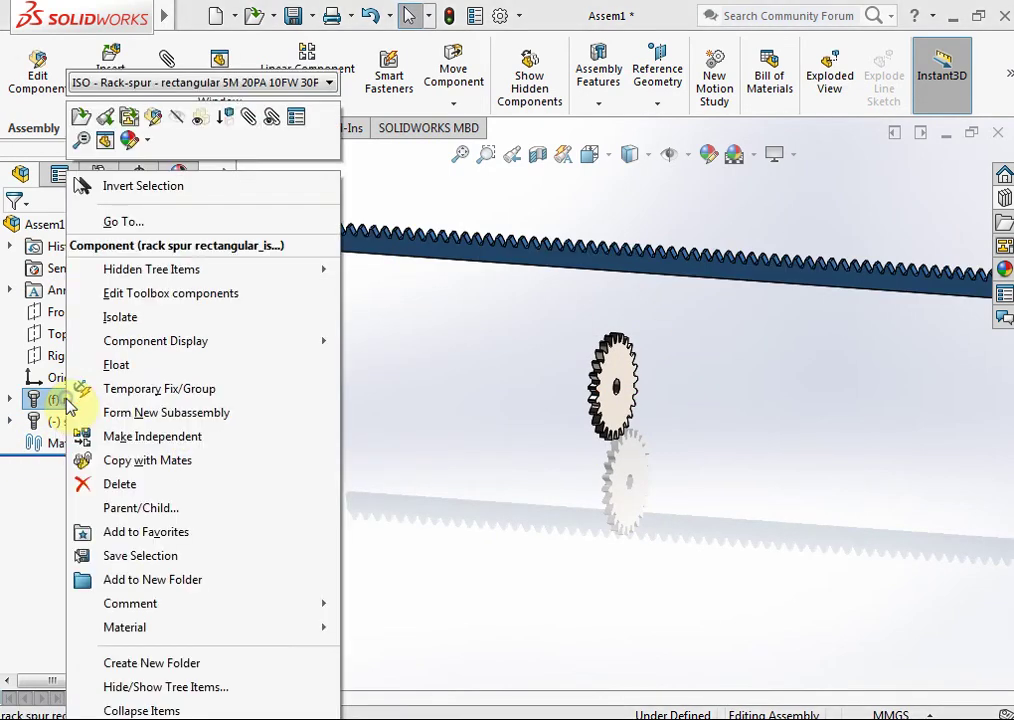
pyautogui.click(167, 375)
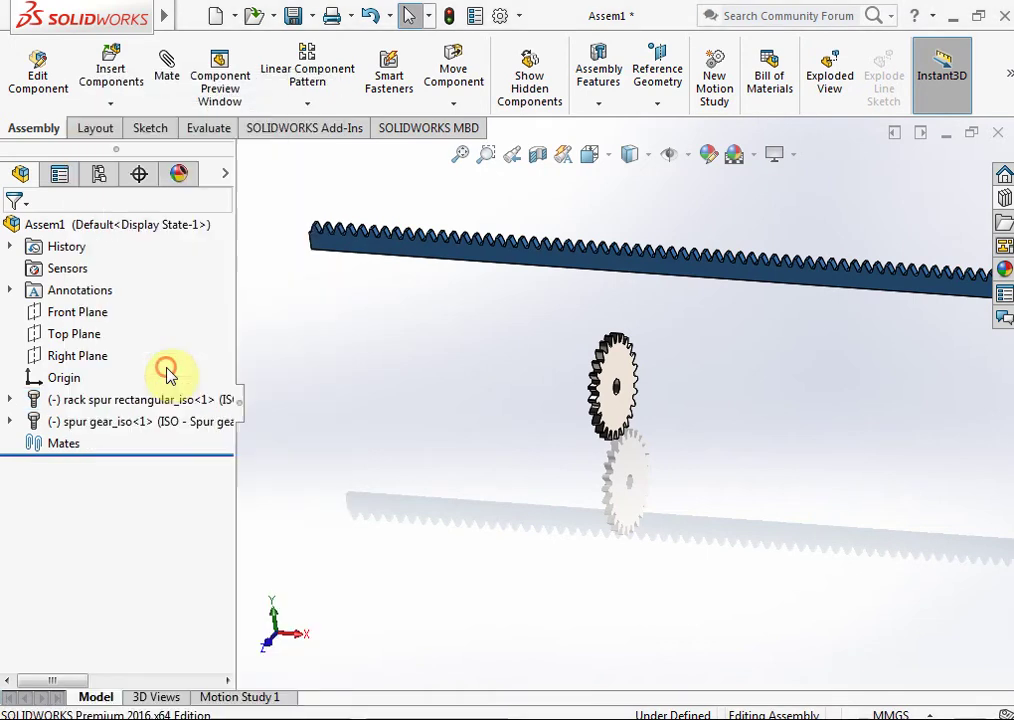
# On the Front Plane, draw a circle at the origin with diameter 25*5 (125 mm)
pyautogui.click(80, 313)
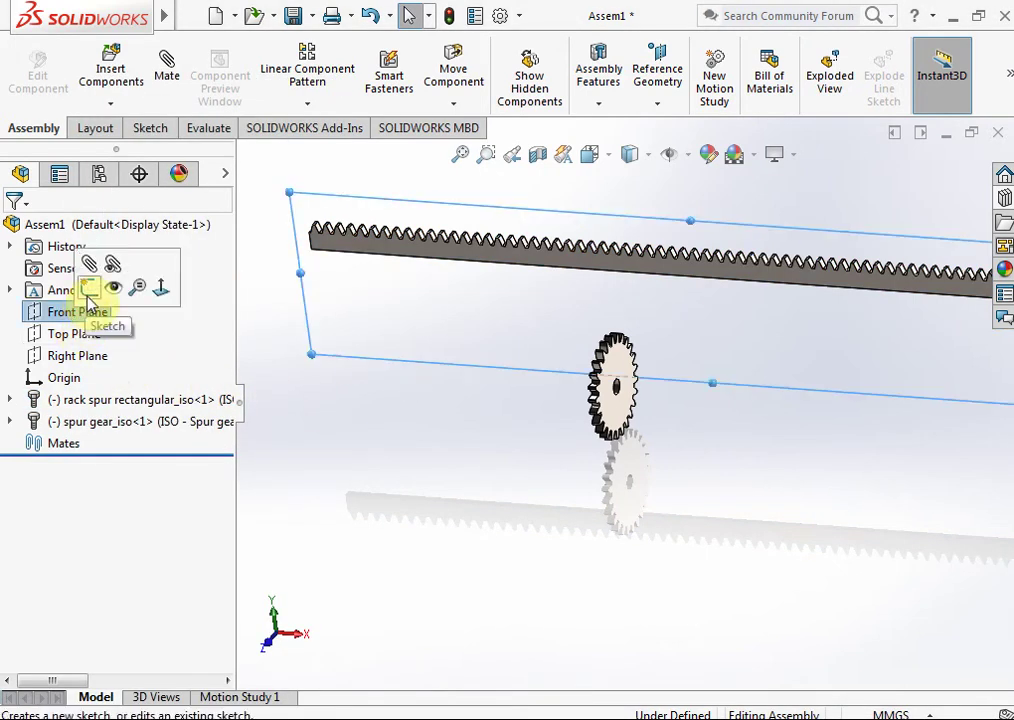
pyautogui.click(90, 290)
pyautogui.click(372, 274)
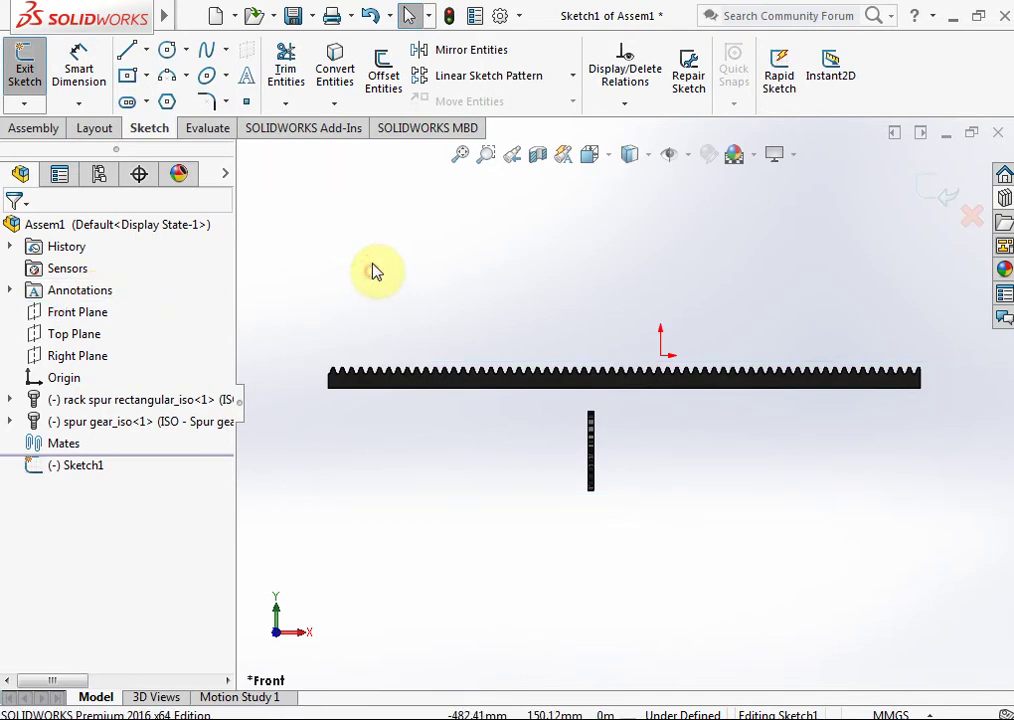
pyautogui.click(167, 52)
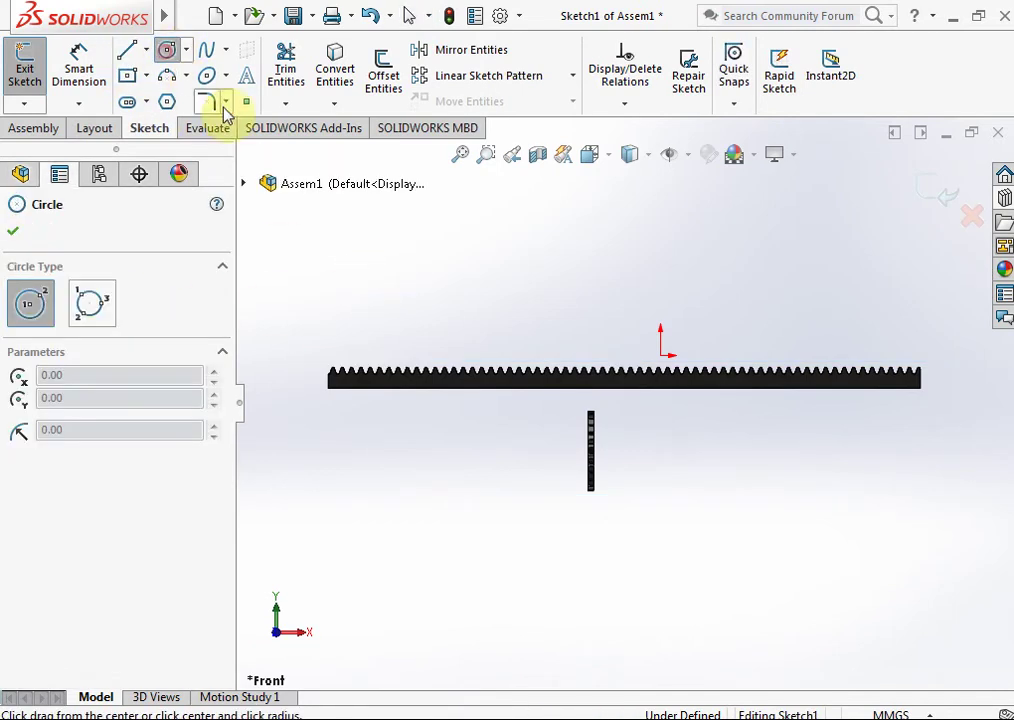
pyautogui.scroll(-3, 704, 373)
pyautogui.click(571, 358)
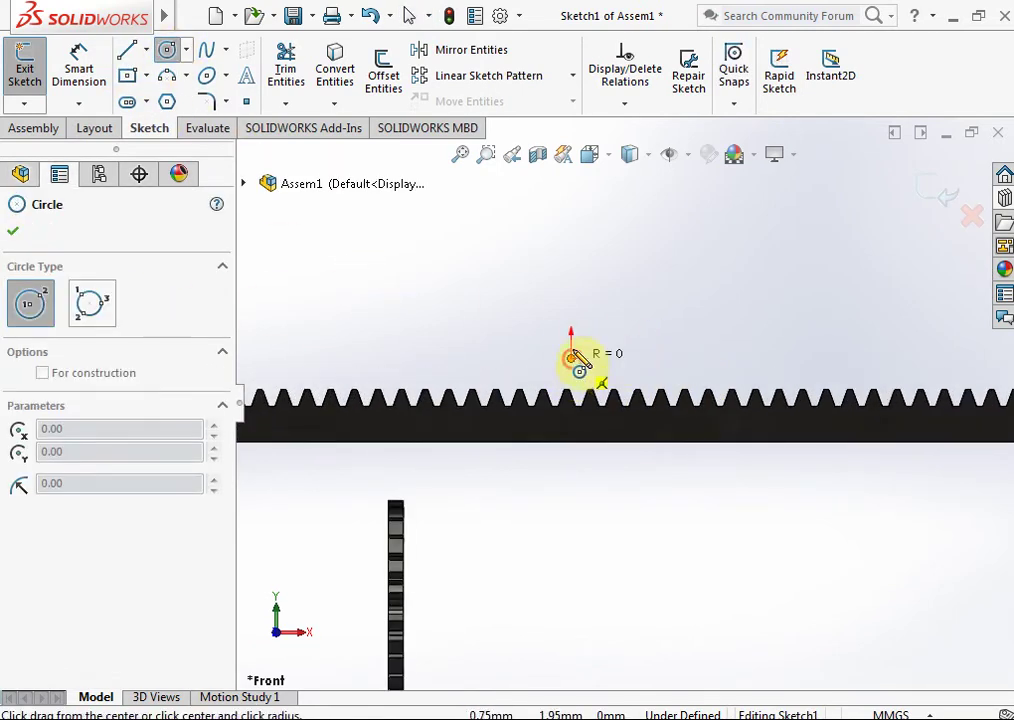
pyautogui.click(590, 305)
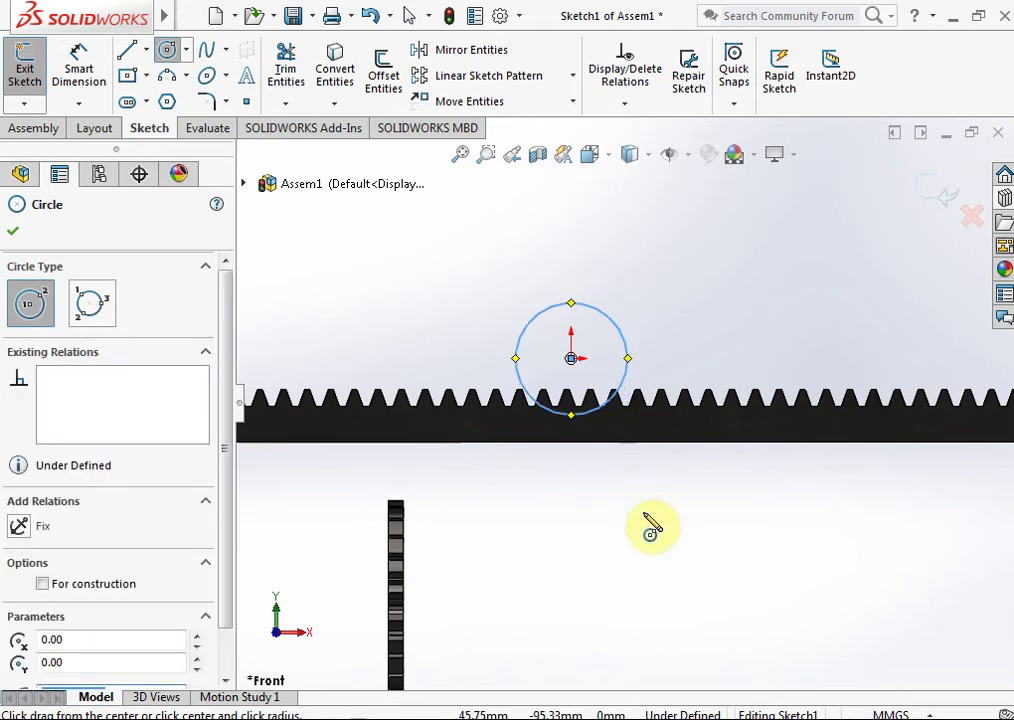
pyautogui.click(79, 70)
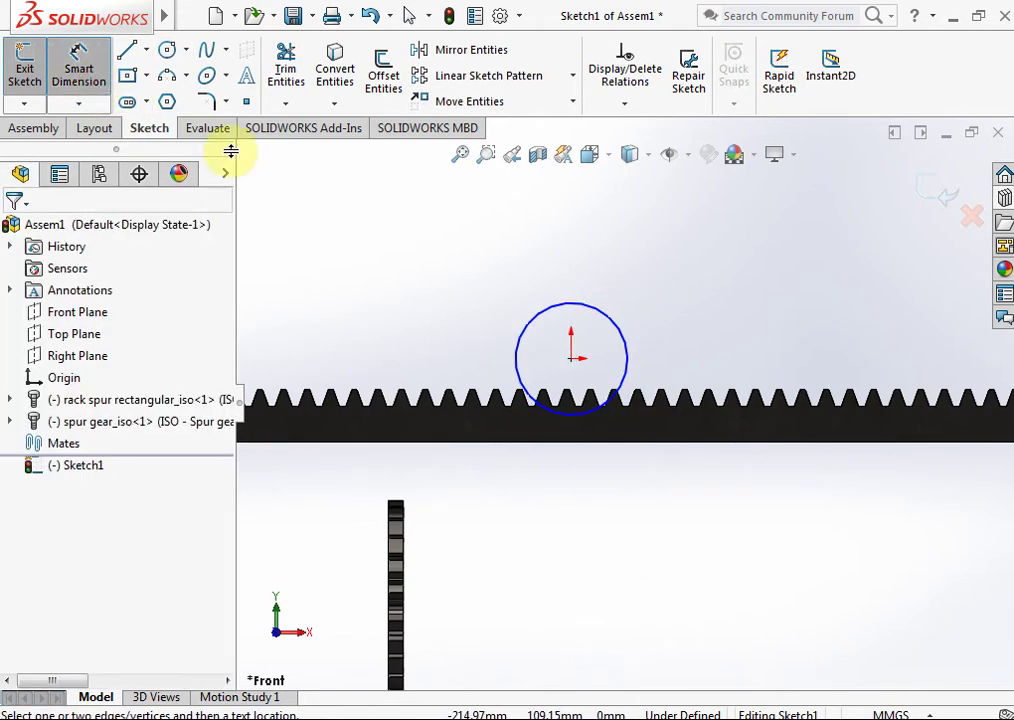
pyautogui.click(582, 305)
pyautogui.click(578, 282)
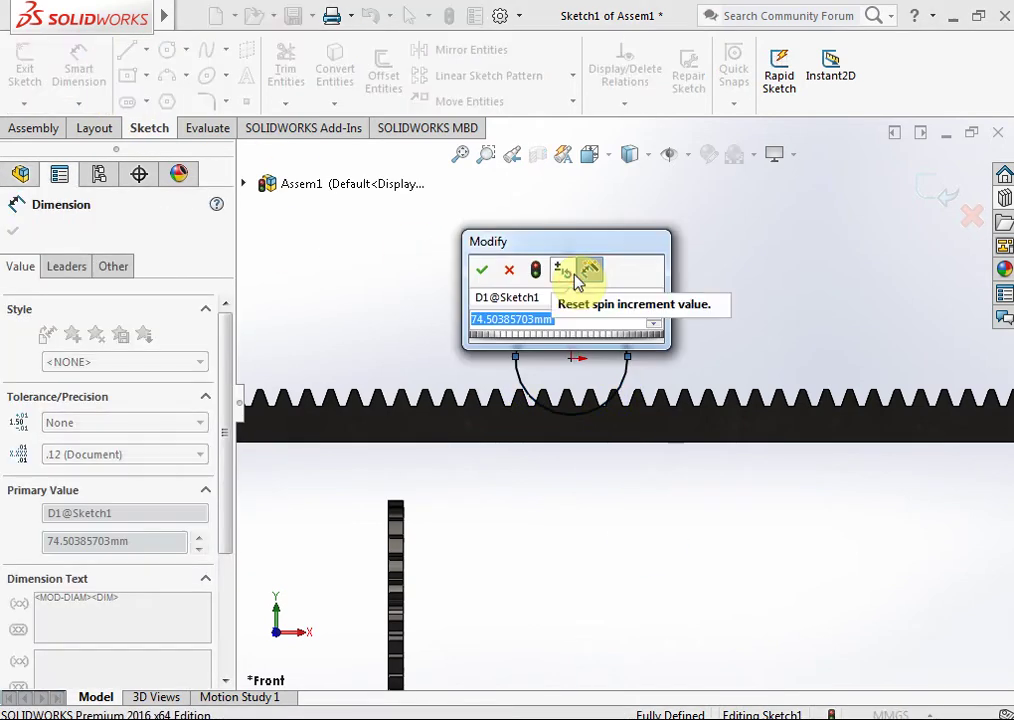
pyautogui.write('25*')
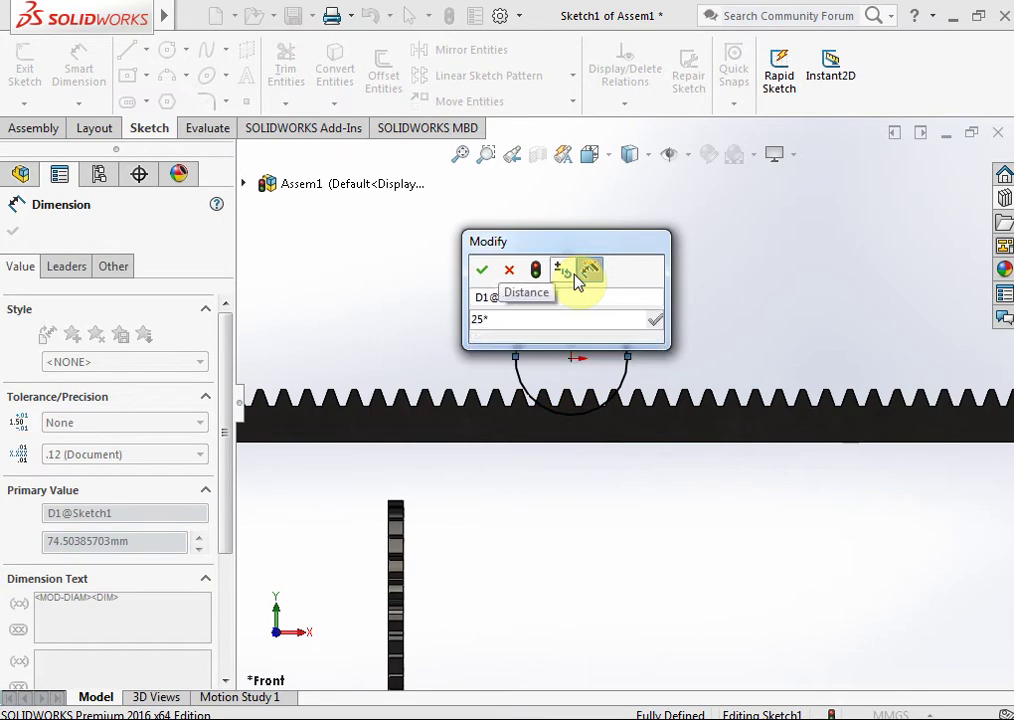
pyautogui.write('5')
pyautogui.press('Return')
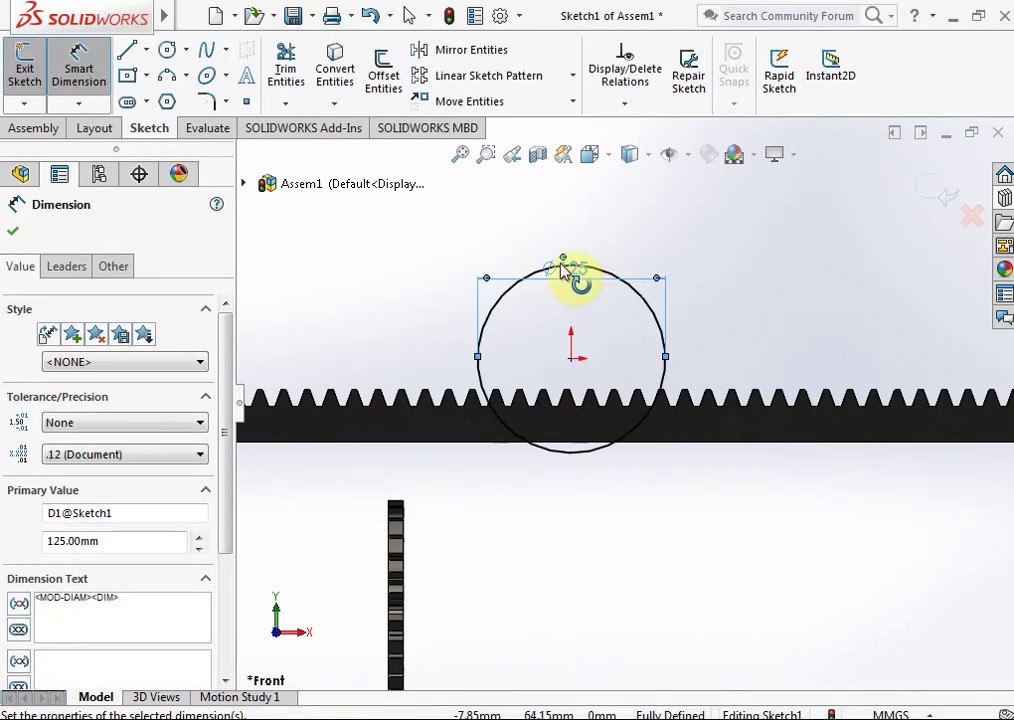
pyautogui.click(725, 310)
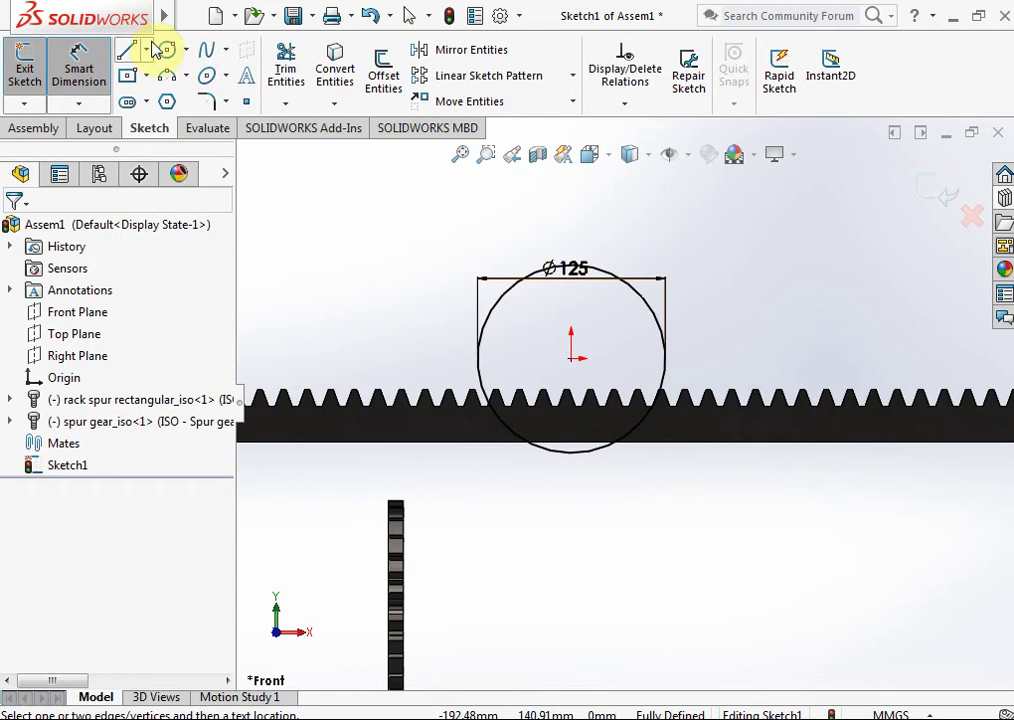
# Draw a horizontal line across the circle from its left to right quadrant
pyautogui.click(127, 49)
pyautogui.click(478, 359)
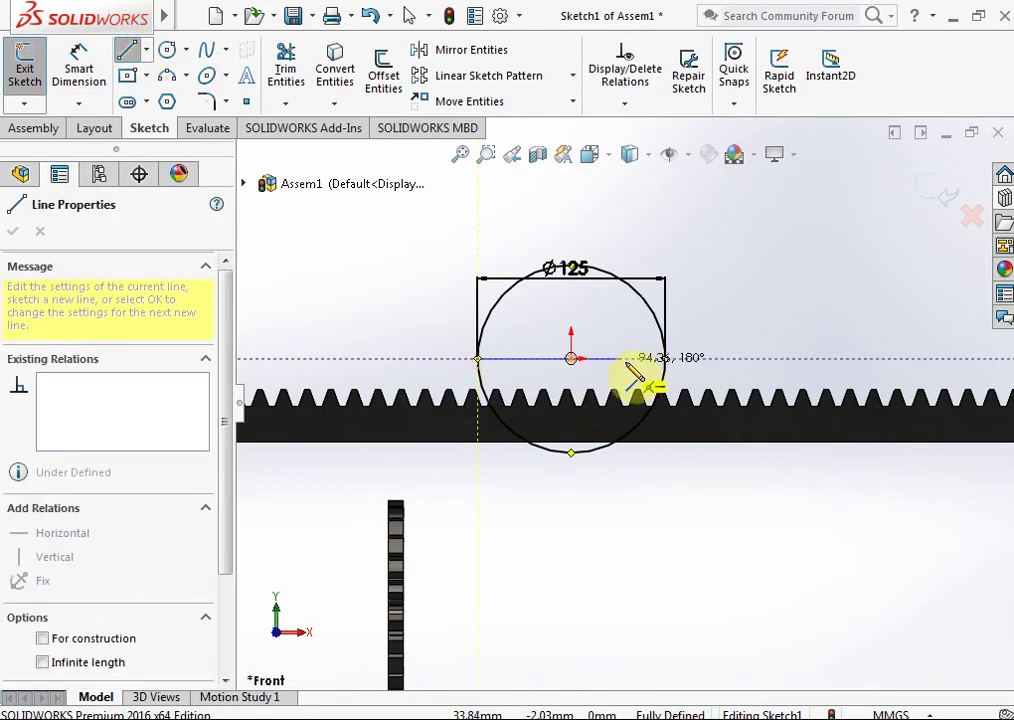
pyautogui.click(666, 358)
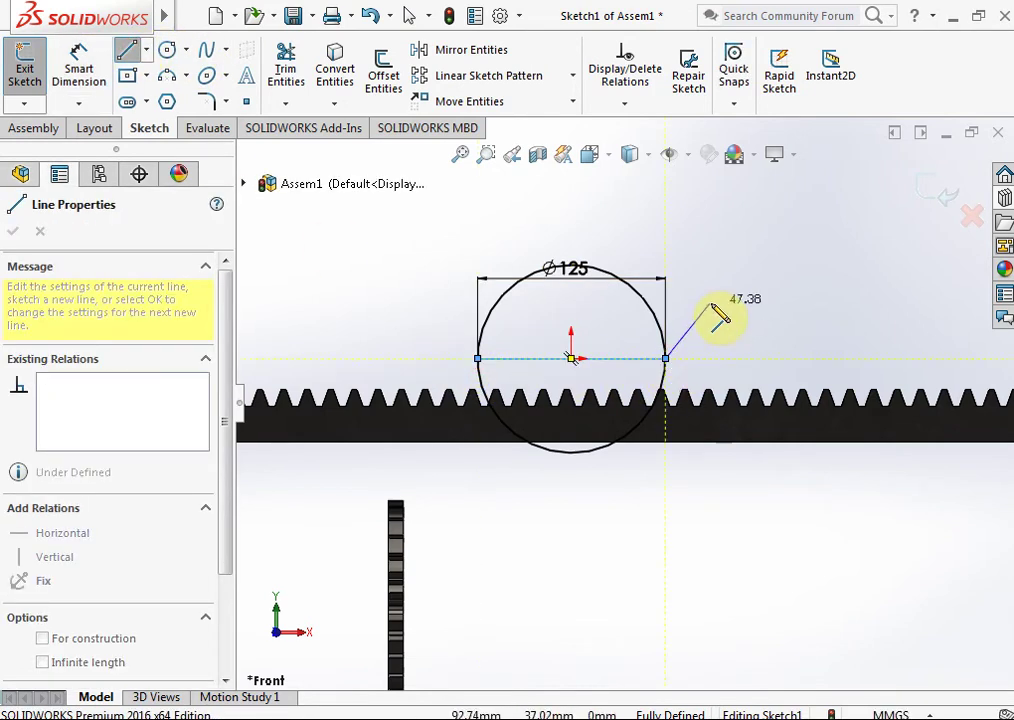
pyautogui.press('Escape')
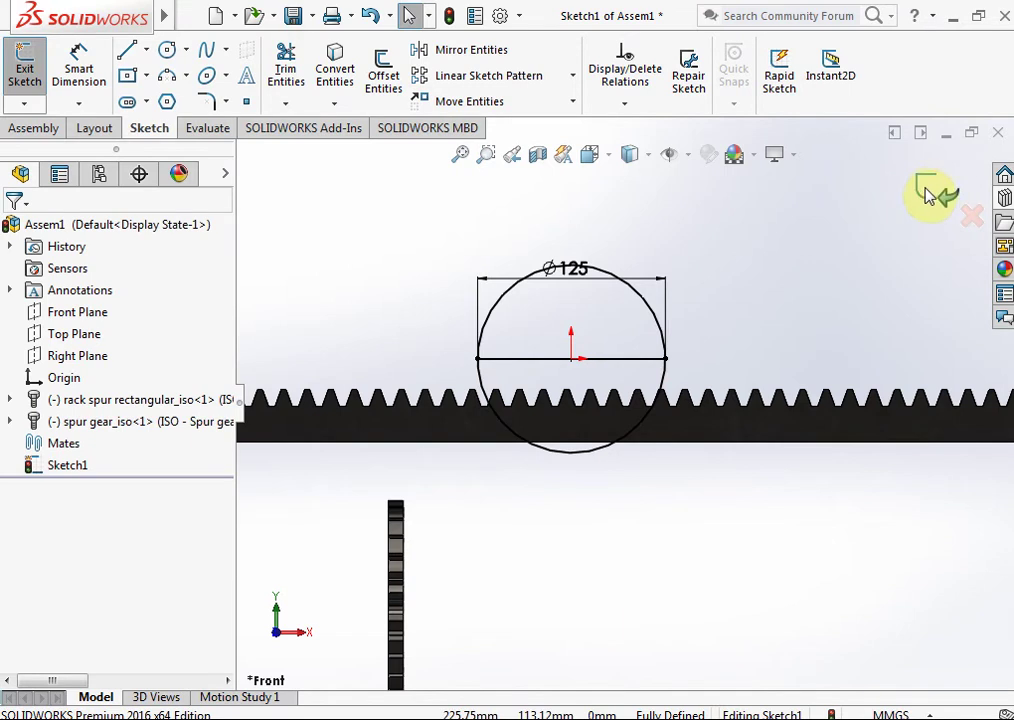
# Exit Sketch1 and return to the assembly
pyautogui.click(928, 197)
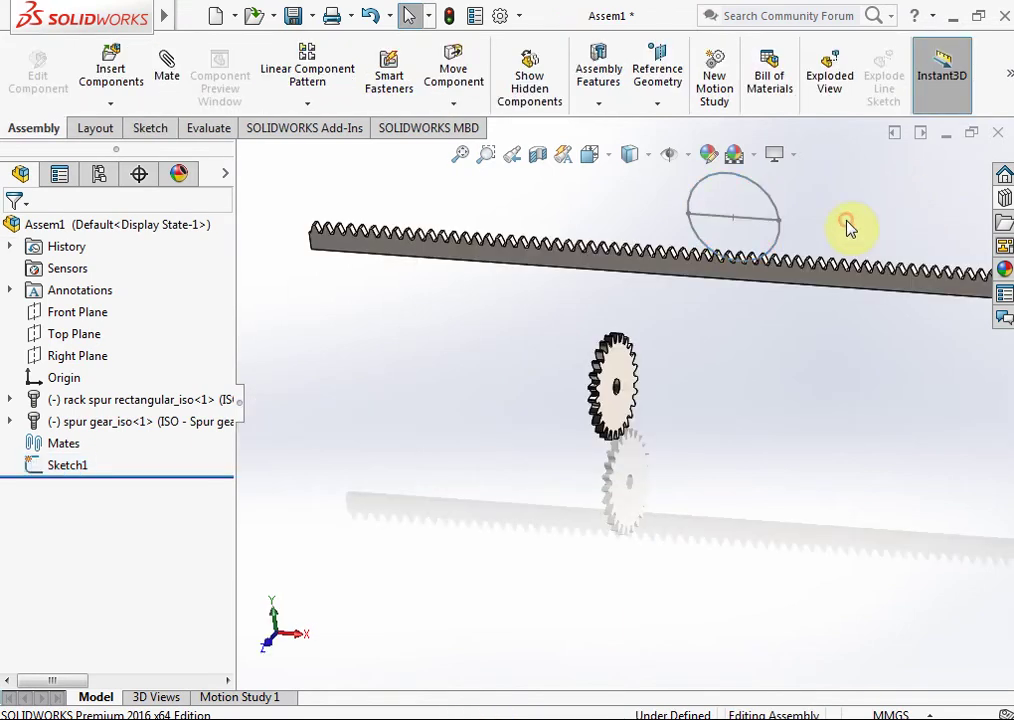
pyautogui.scroll(-2, 800, 212)
pyautogui.scroll(-3, 785, 206)
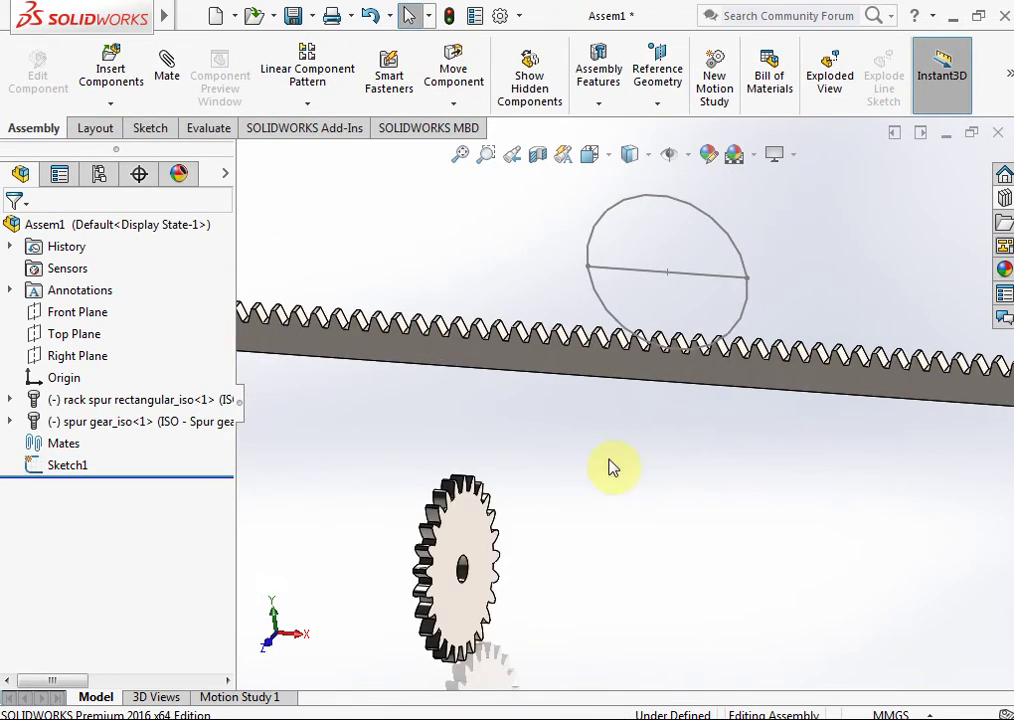
pyautogui.click(463, 575)
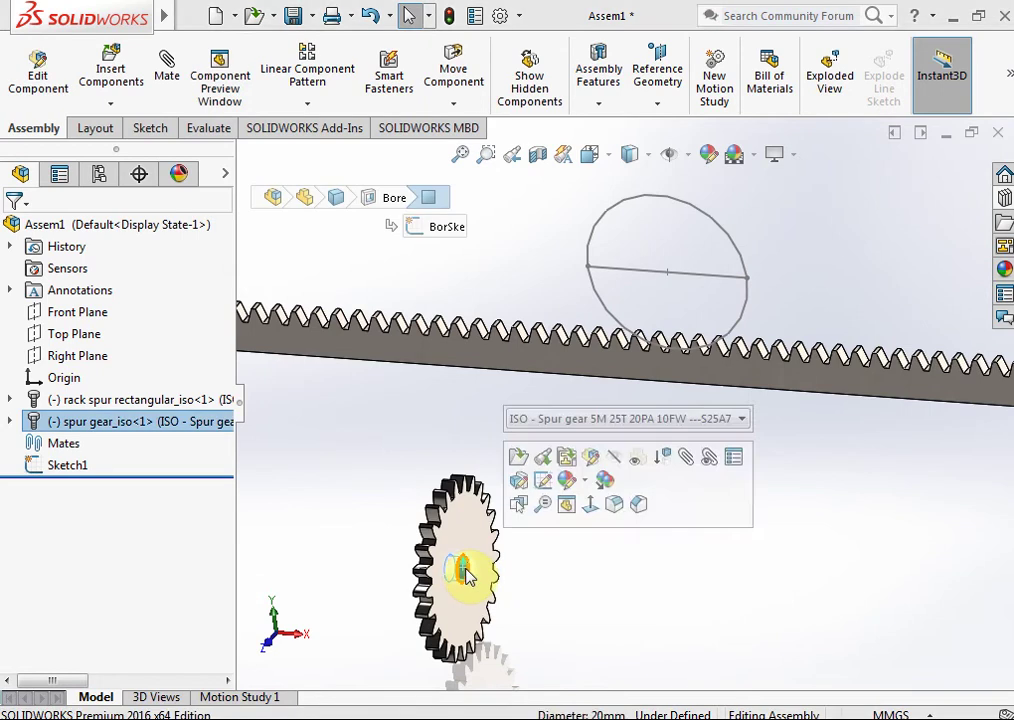
pyautogui.click(283, 460)
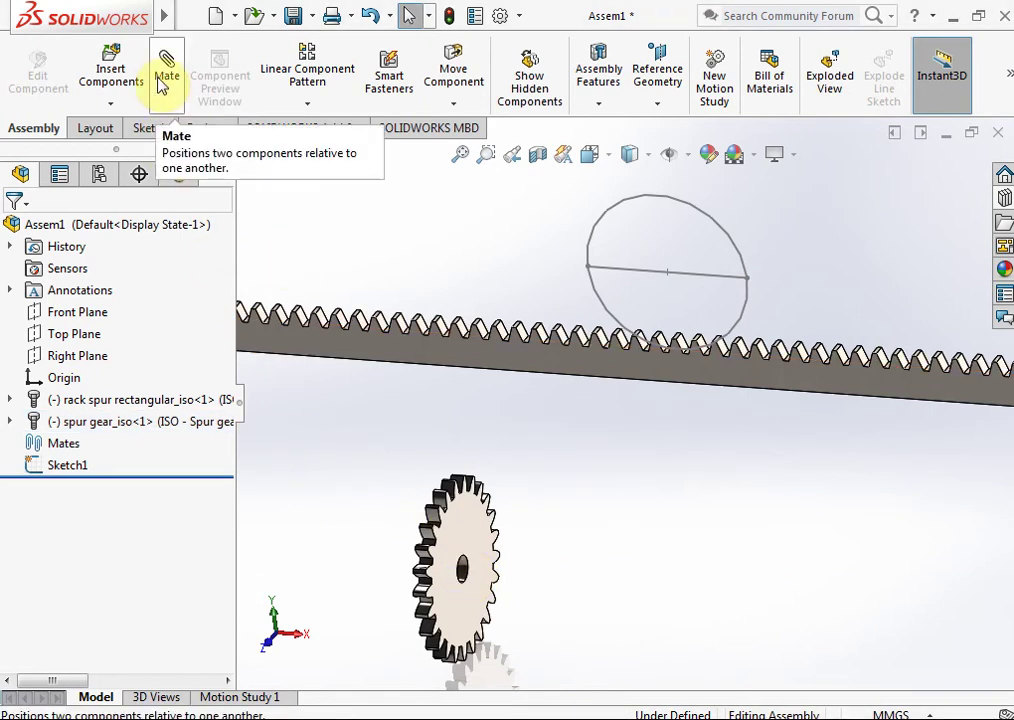
# Mate the gear bore concentric with the sketch circle, then pick the circle for the next mate
pyautogui.click(160, 82)
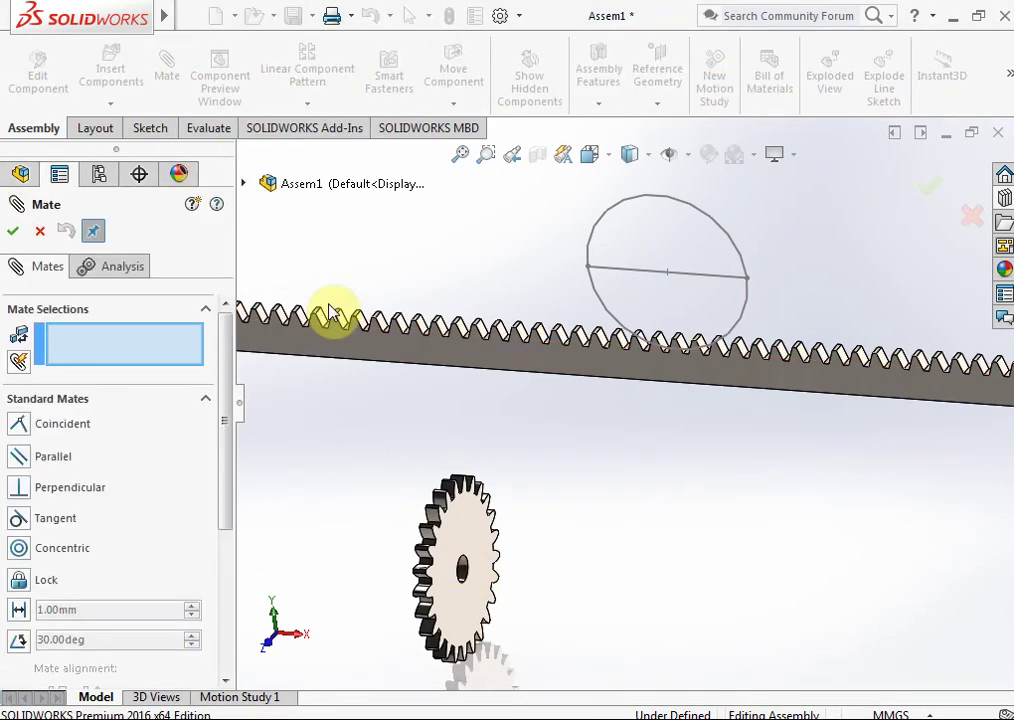
pyautogui.click(464, 572)
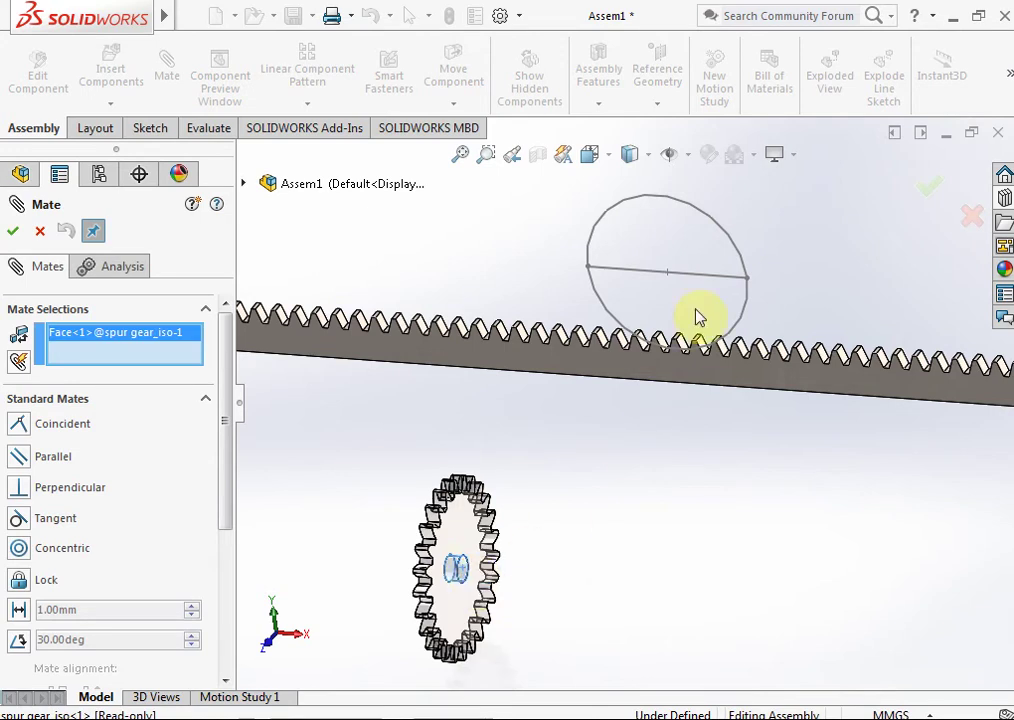
pyautogui.click(703, 222)
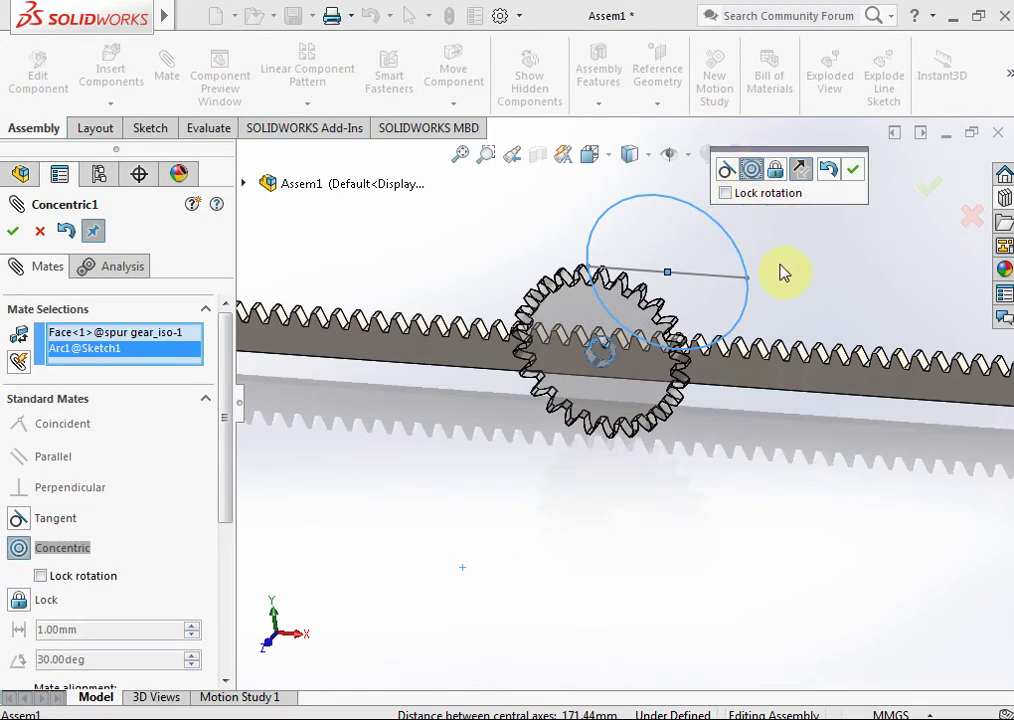
pyautogui.click(853, 171)
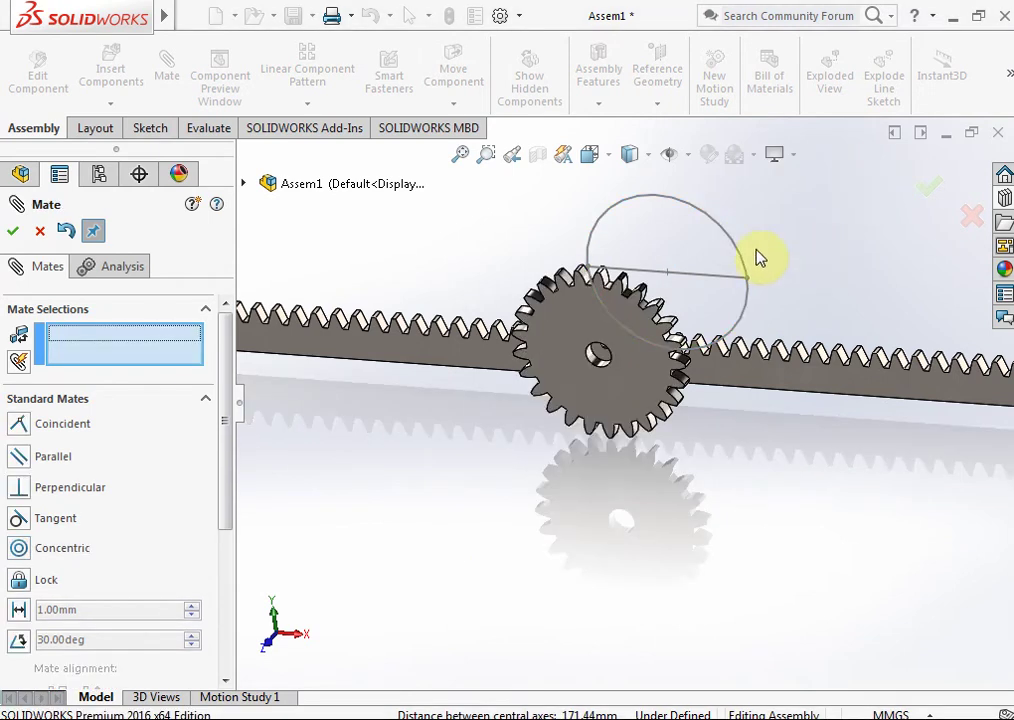
pyautogui.click(718, 228)
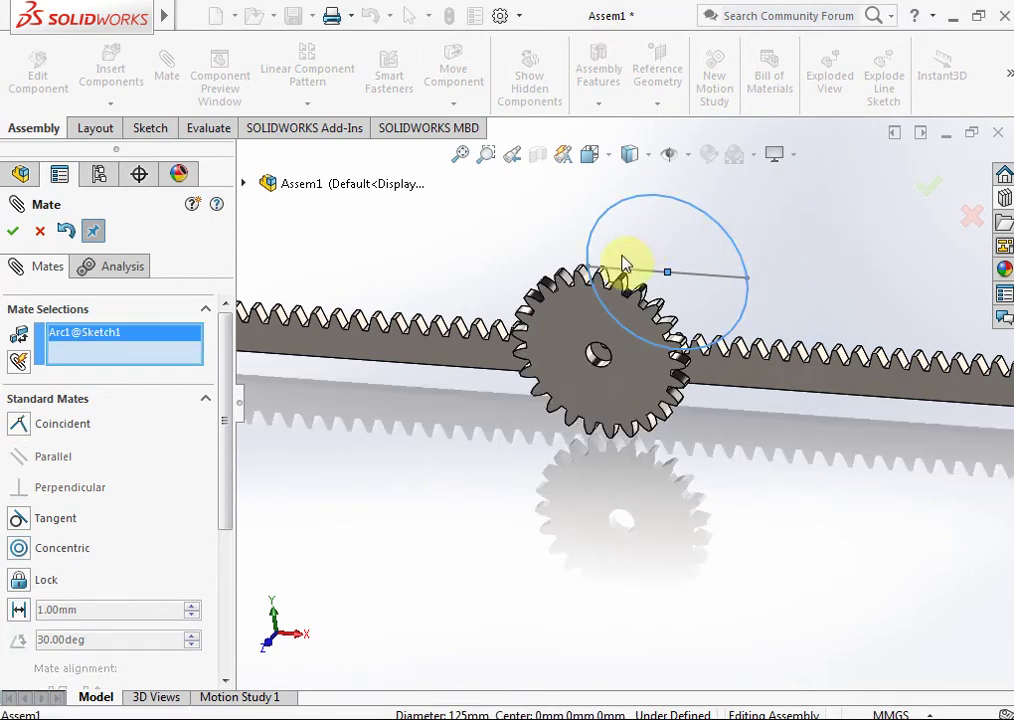
# Make the gear face coincident with the sketched circle
pyautogui.click(555, 340)
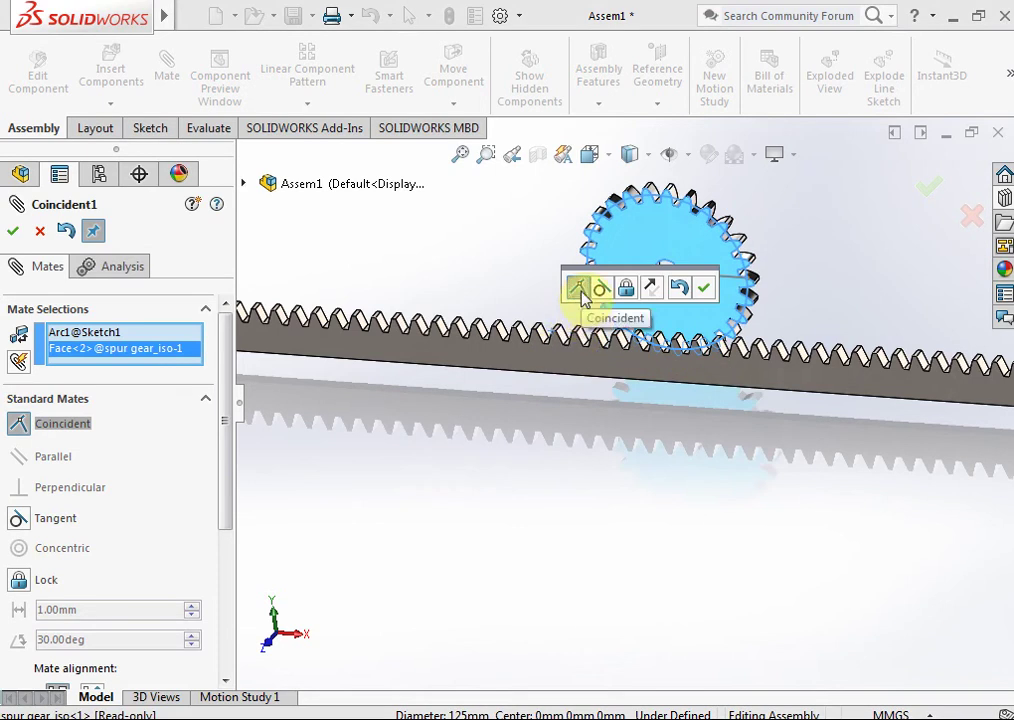
pyautogui.click(704, 288)
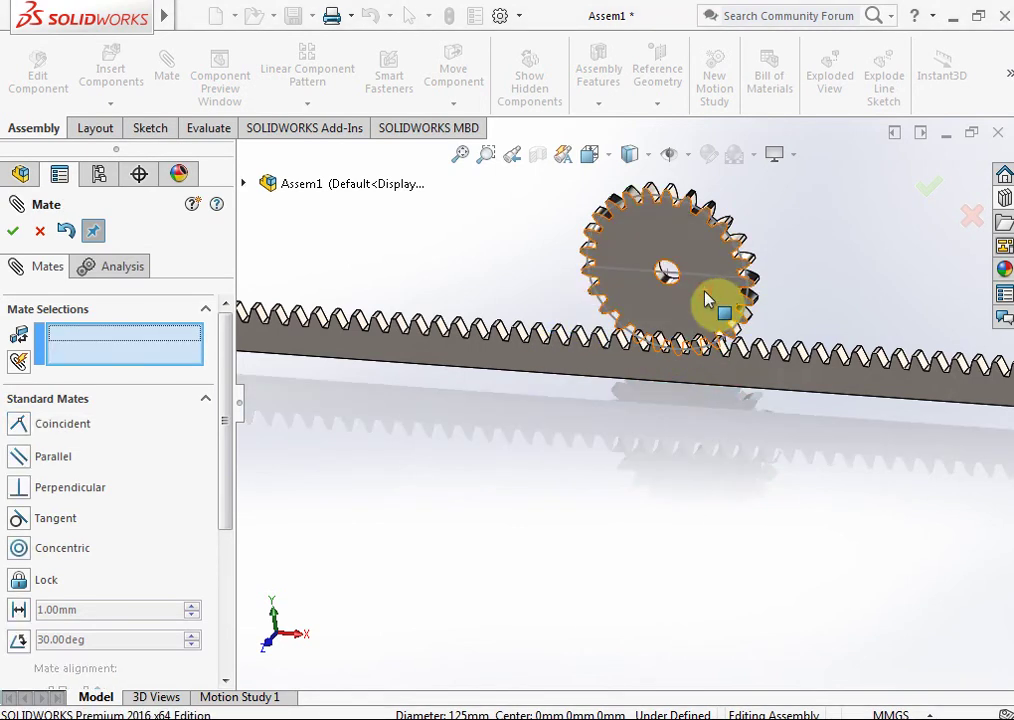
pyautogui.scroll(-3, 690, 340)
# Make the gear's side face coincident with the rack face and finish the mates
pyautogui.moveTo(680, 350)
pyautogui.mouseDown(button='middle')
pyautogui.moveTo(616, 369)
pyautogui.moveTo(663, 367)
pyautogui.mouseUp(button='middle')
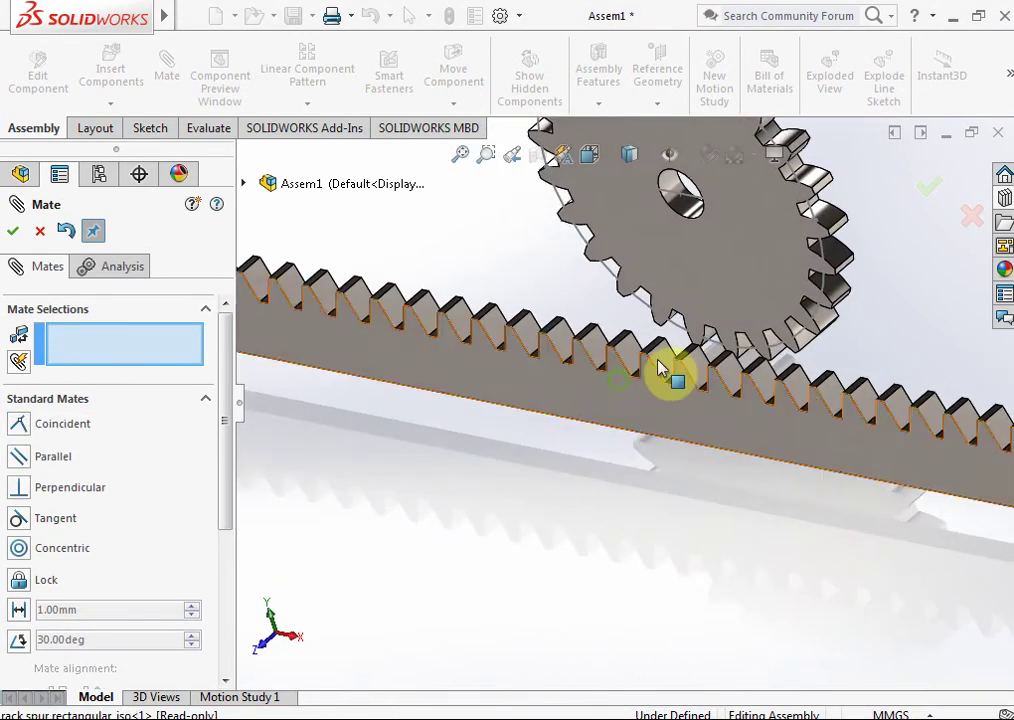
pyautogui.click(705, 273)
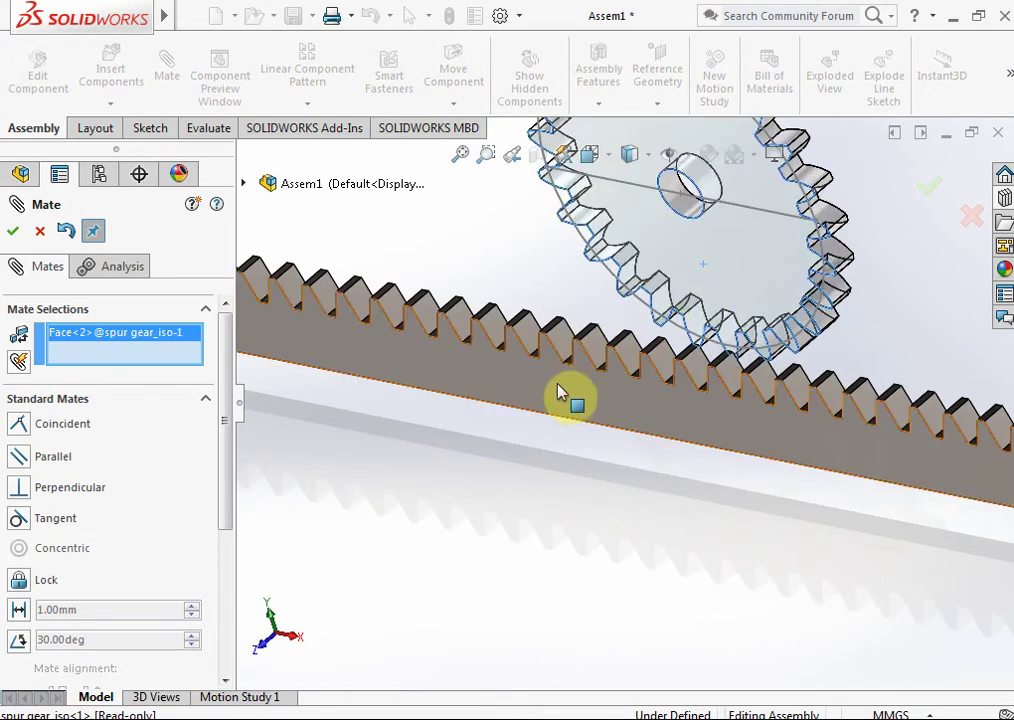
pyautogui.click(549, 398)
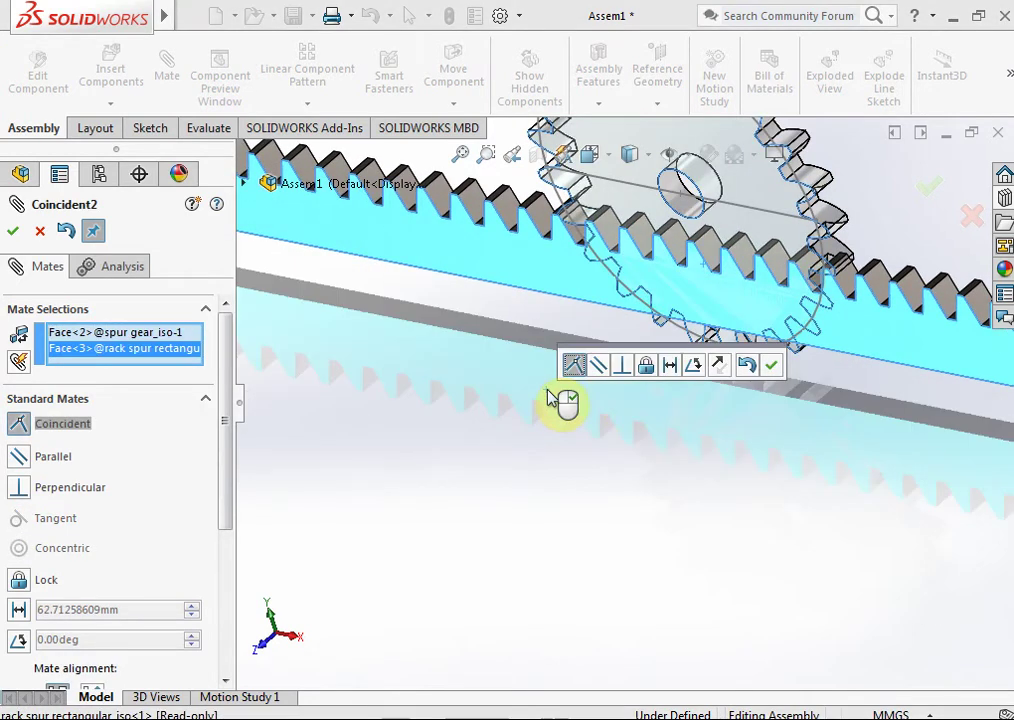
pyautogui.click(769, 368)
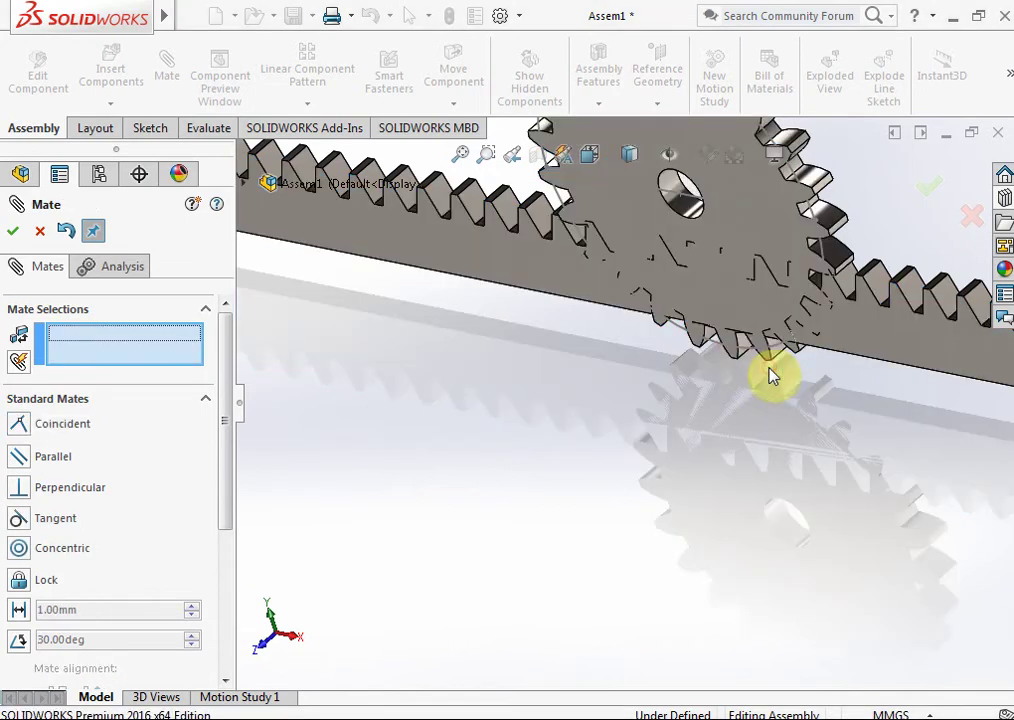
pyautogui.click(927, 190)
# View the rack's front face head-on and drag the rack below the gear
pyautogui.click(860, 344)
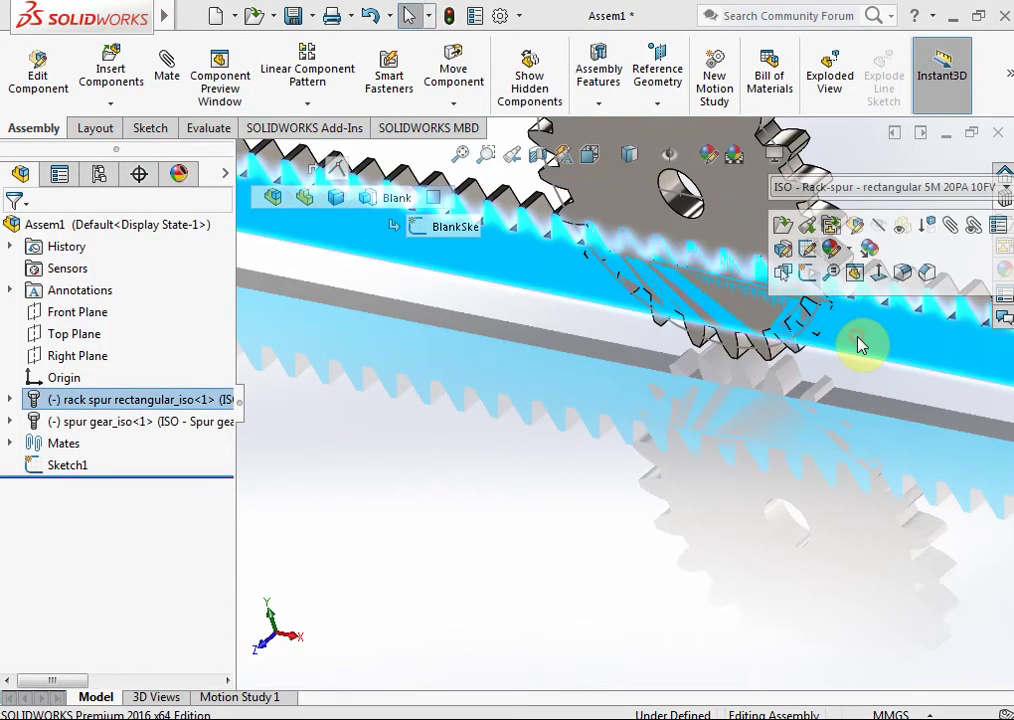
pyautogui.click(878, 277)
pyautogui.moveTo(340, 430); pyautogui.dragTo(672, 457)
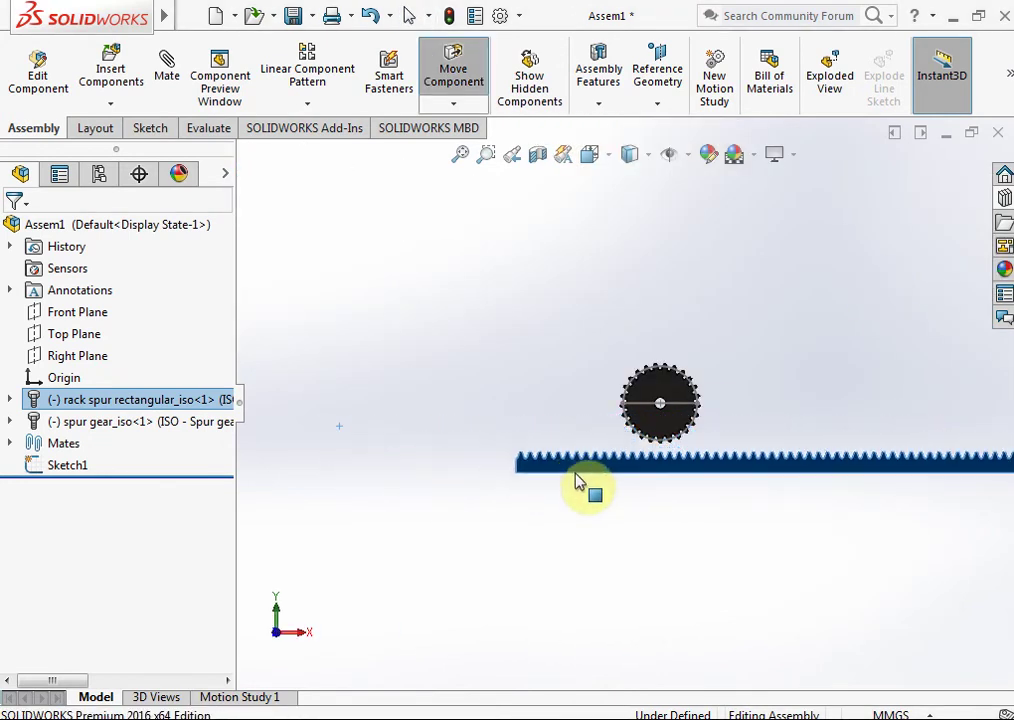
pyautogui.scroll(-3, 676, 449)
pyautogui.scroll(-3, 676, 449)
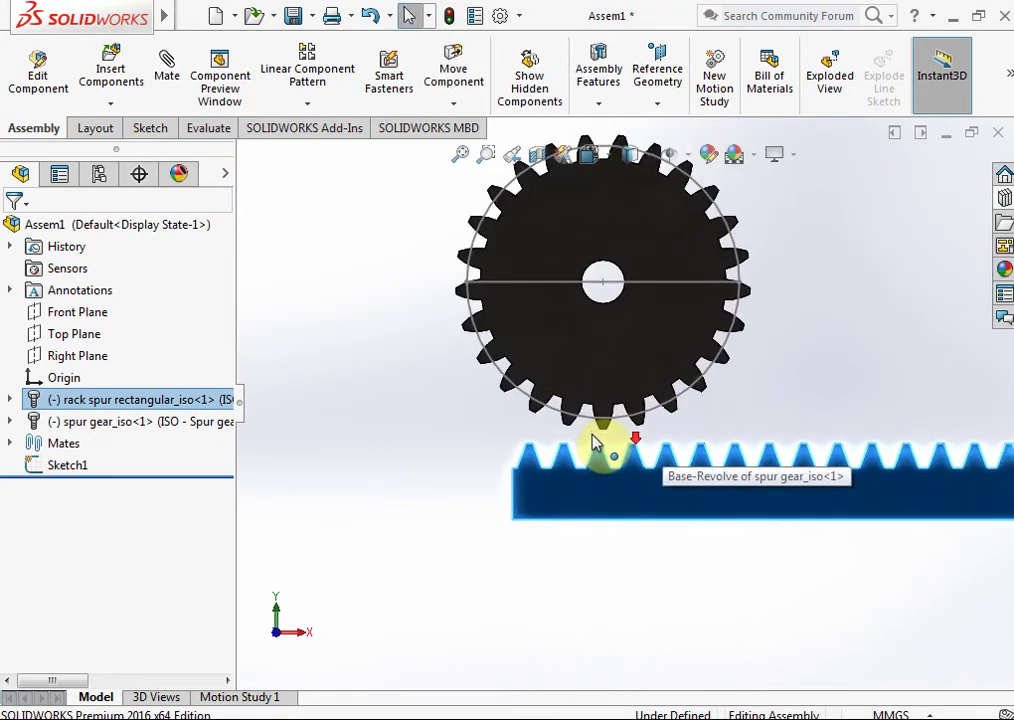
pyautogui.scroll(-2, 595, 448)
# Slide the rack up until its teeth mesh with the gear's teeth
pyautogui.moveTo(638, 519); pyautogui.dragTo(670, 488)
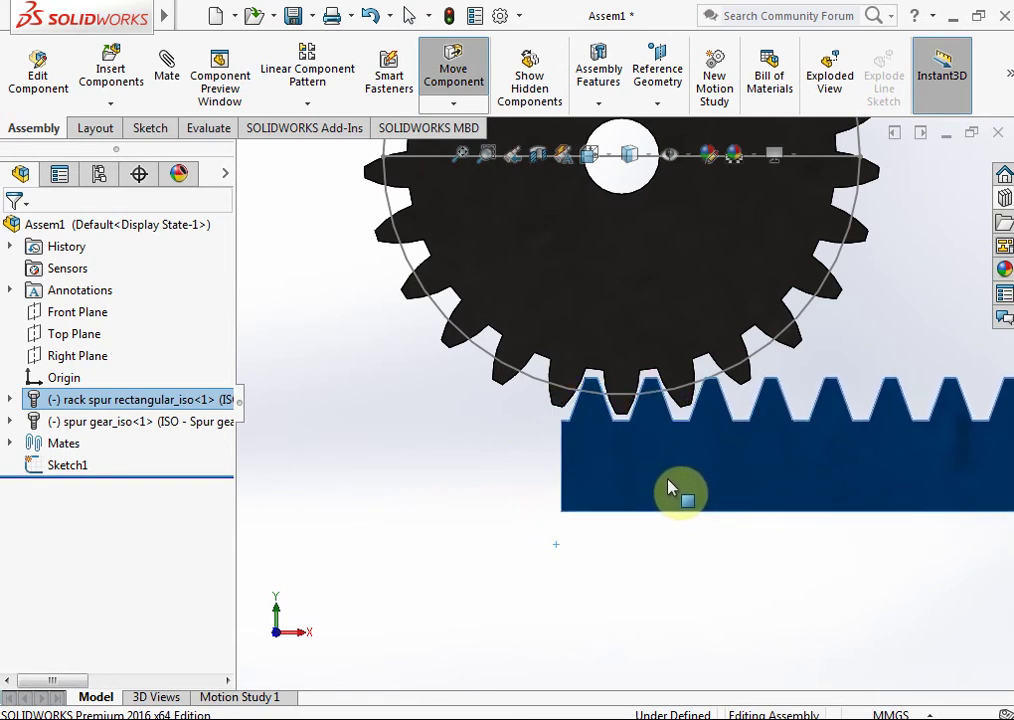
pyautogui.press('Escape')
pyautogui.scroll(-3, 660, 470)
pyautogui.scroll(2, 643, 418)
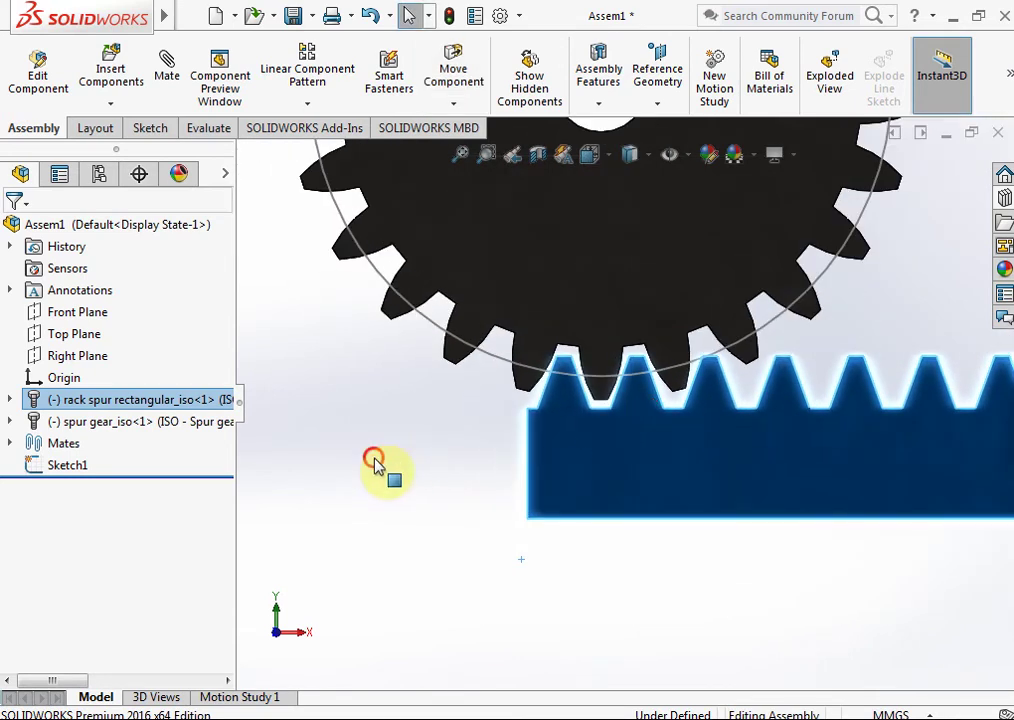
pyautogui.click(373, 460)
pyautogui.scroll(2, 503, 366)
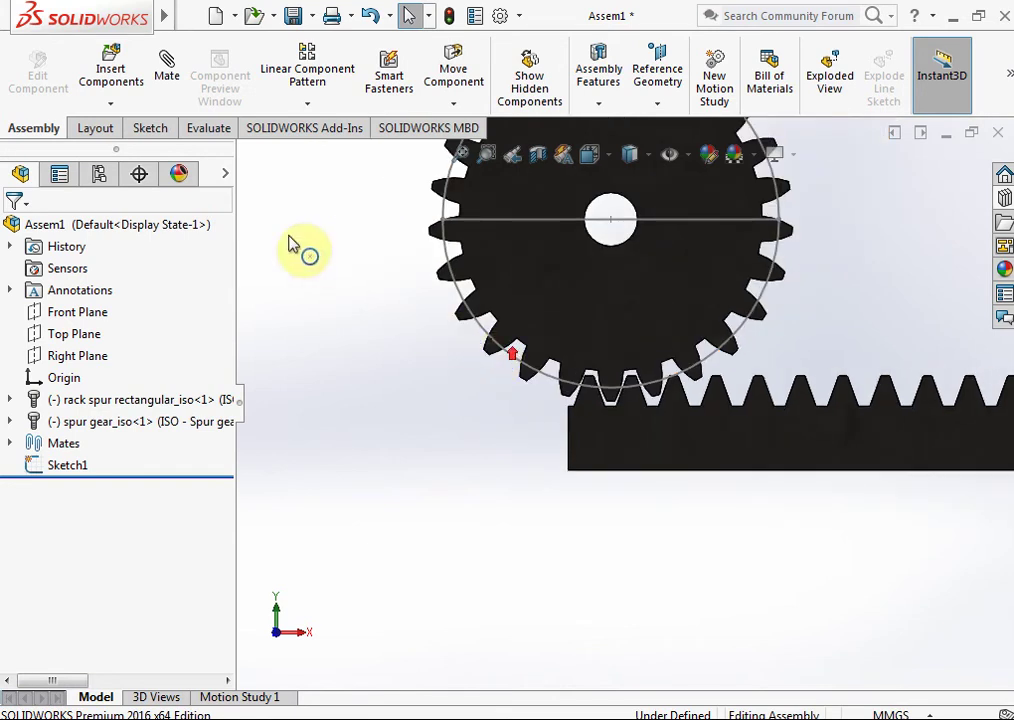
pyautogui.click(166, 68)
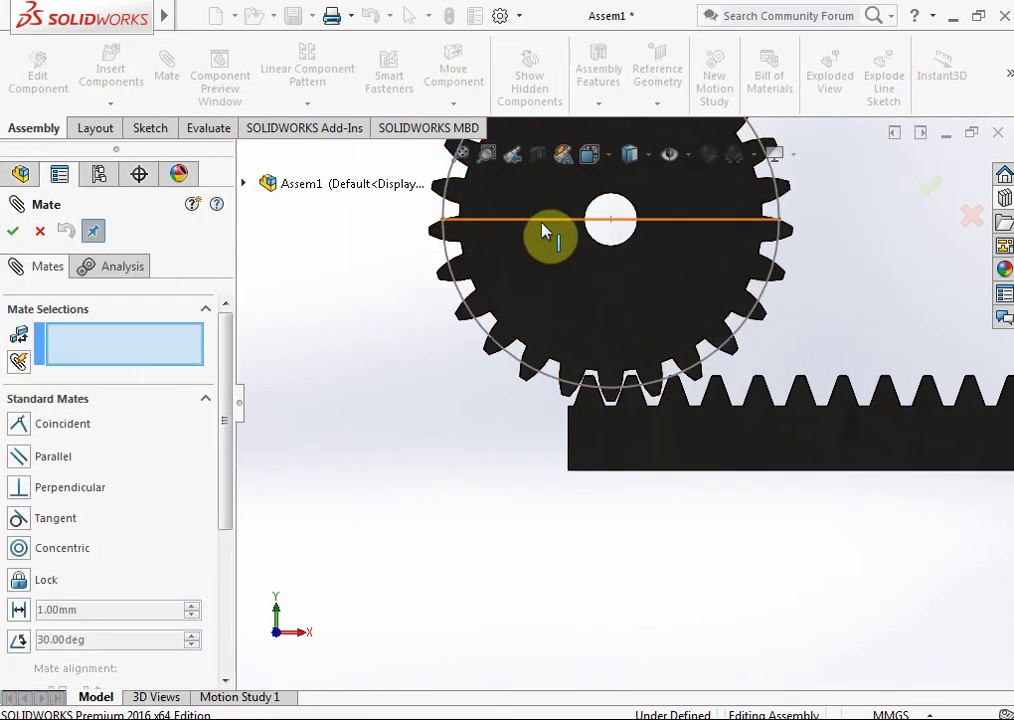
# Add a 93 mm distance mate between the gear's centre line and the rack's bottom edge
pyautogui.click(542, 229)
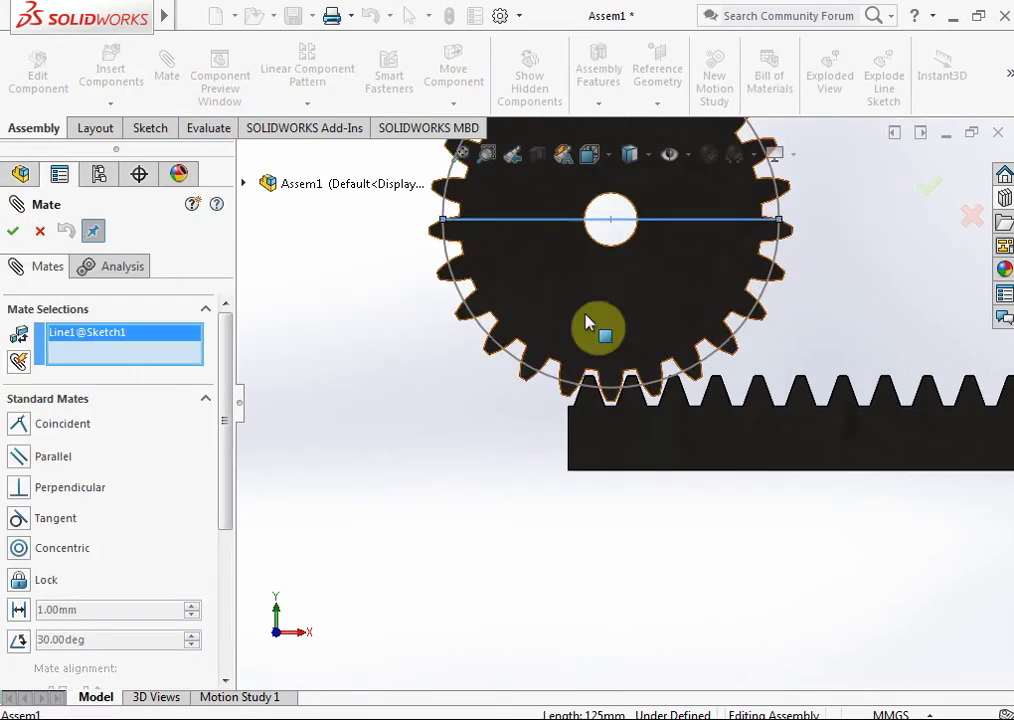
pyautogui.click(614, 469)
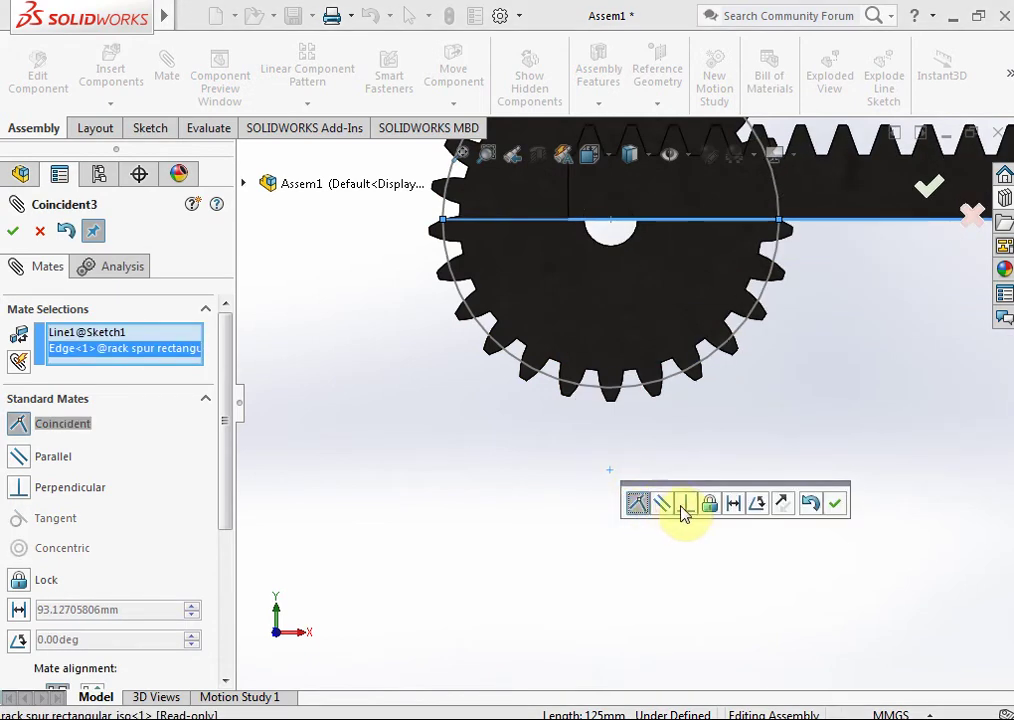
pyautogui.click(734, 504)
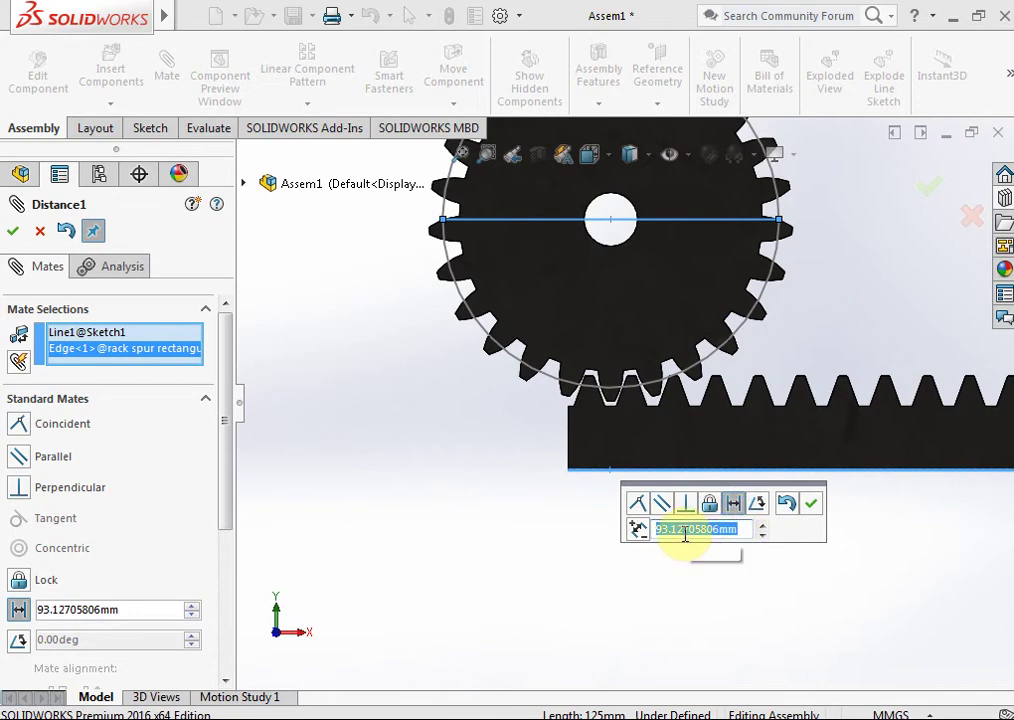
pyautogui.write('93')
pyautogui.press('Return')
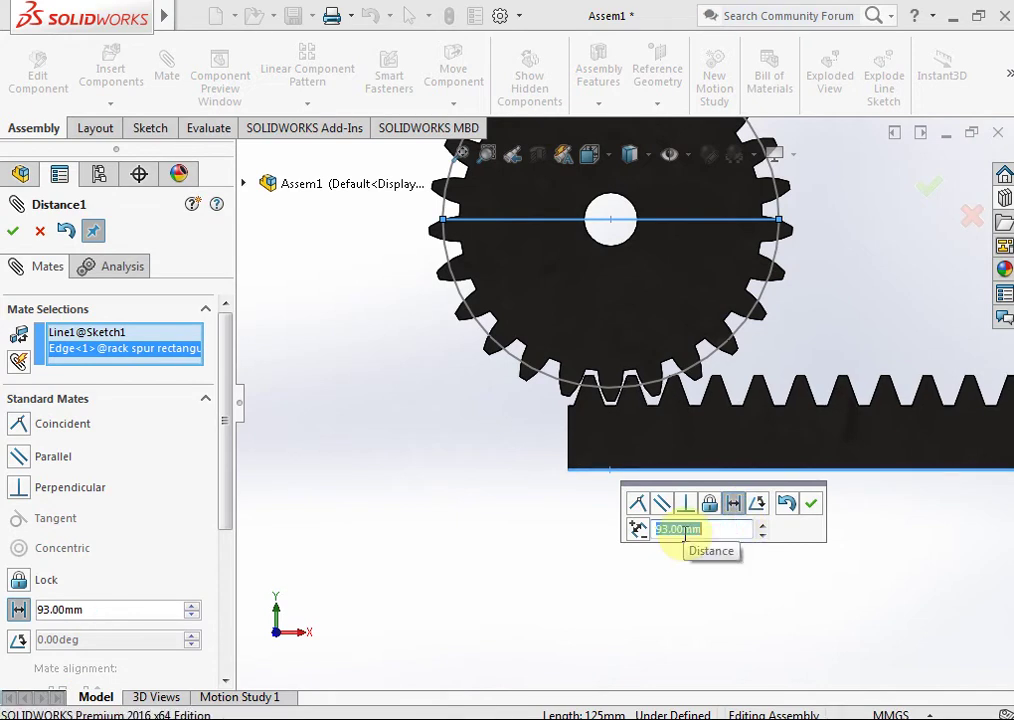
pyautogui.click(816, 505)
pyautogui.click(928, 193)
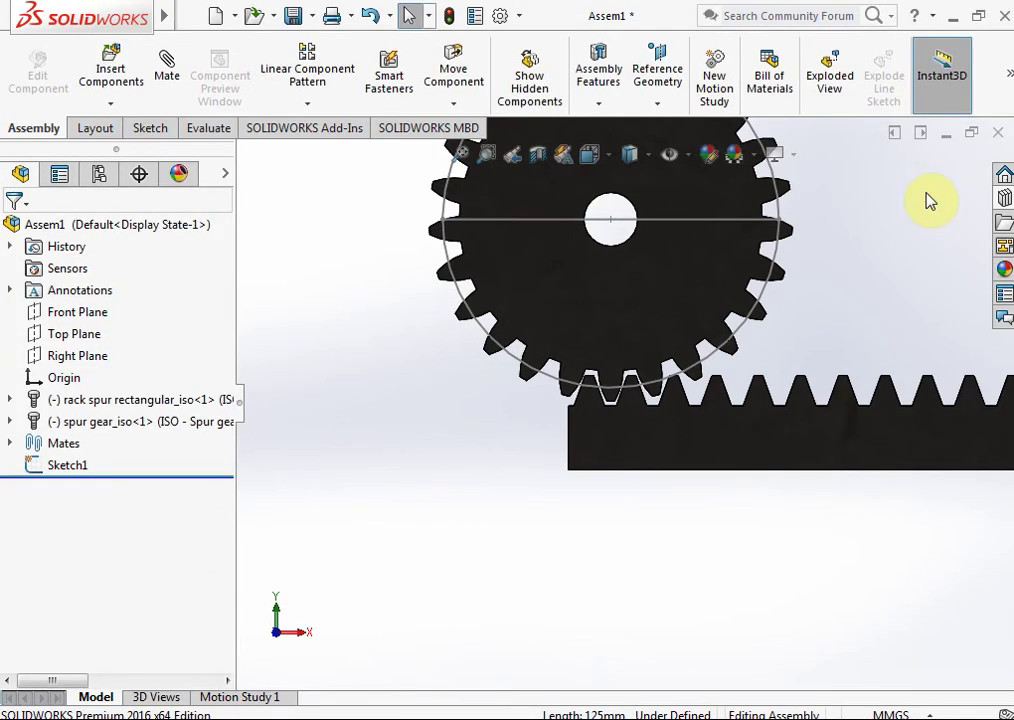
# Hide the gear's Sketch1 centre lines
pyautogui.scroll(2, 780, 230)
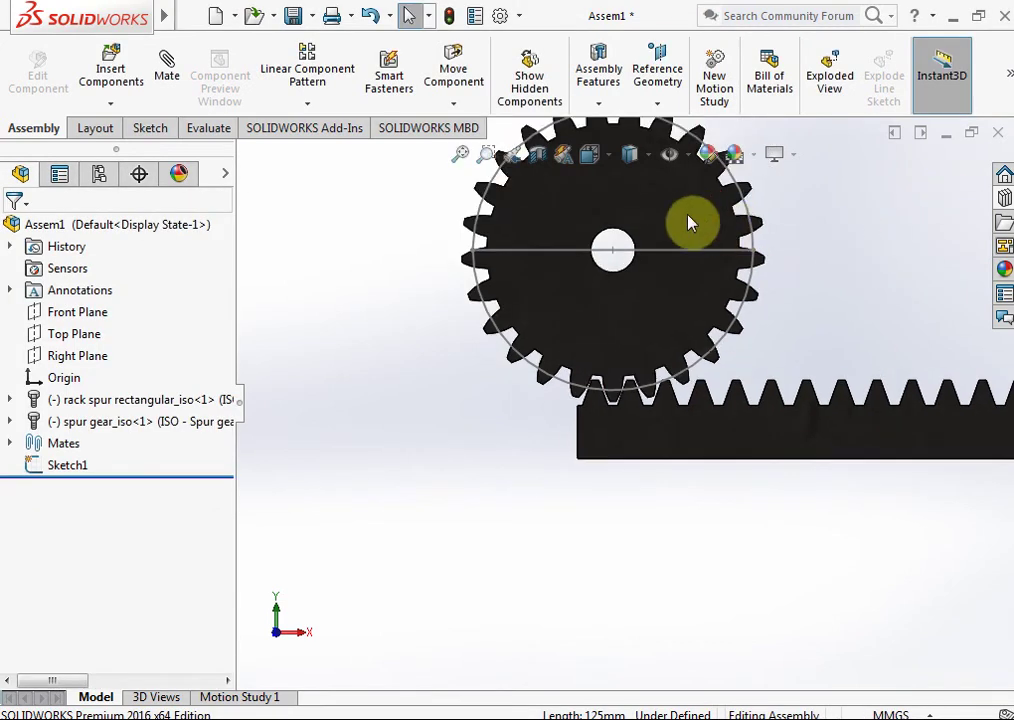
pyautogui.click(627, 249)
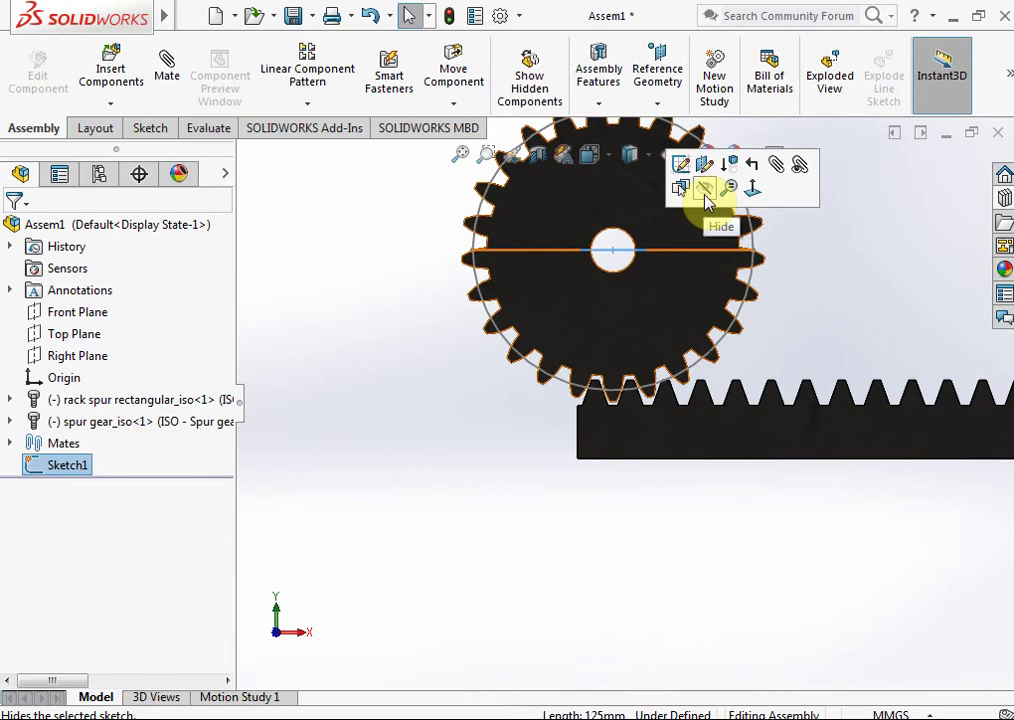
pyautogui.click(707, 201)
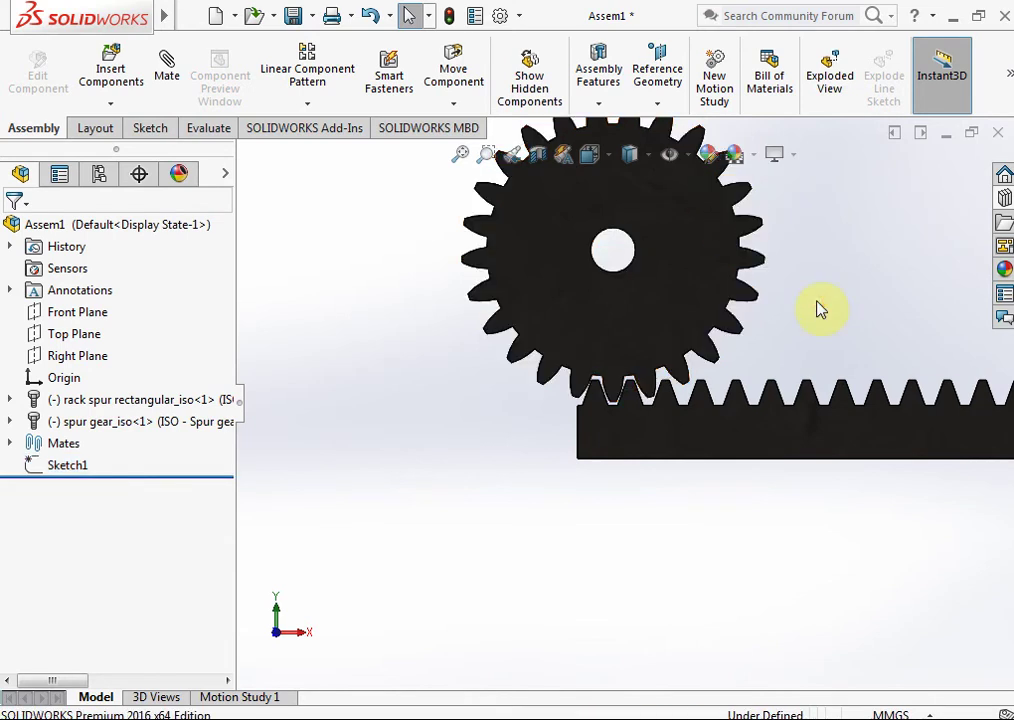
# Start a Rack Pinion mechanical mate using the rack's bottom front edge as the rack
pyautogui.scroll(2, 790, 312)
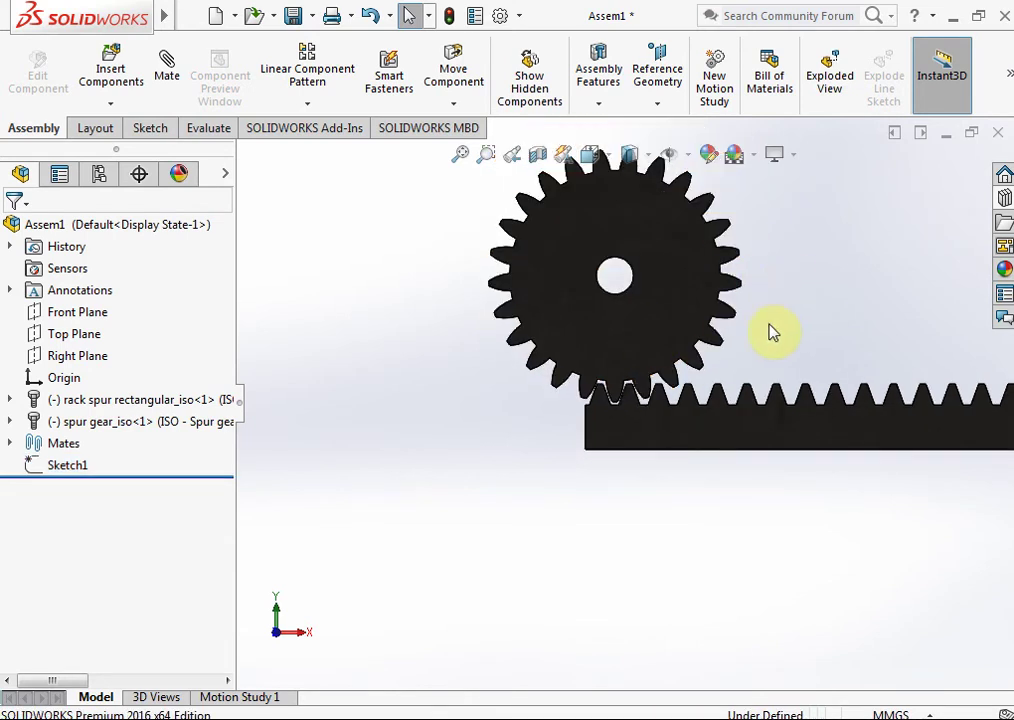
pyautogui.click(160, 95)
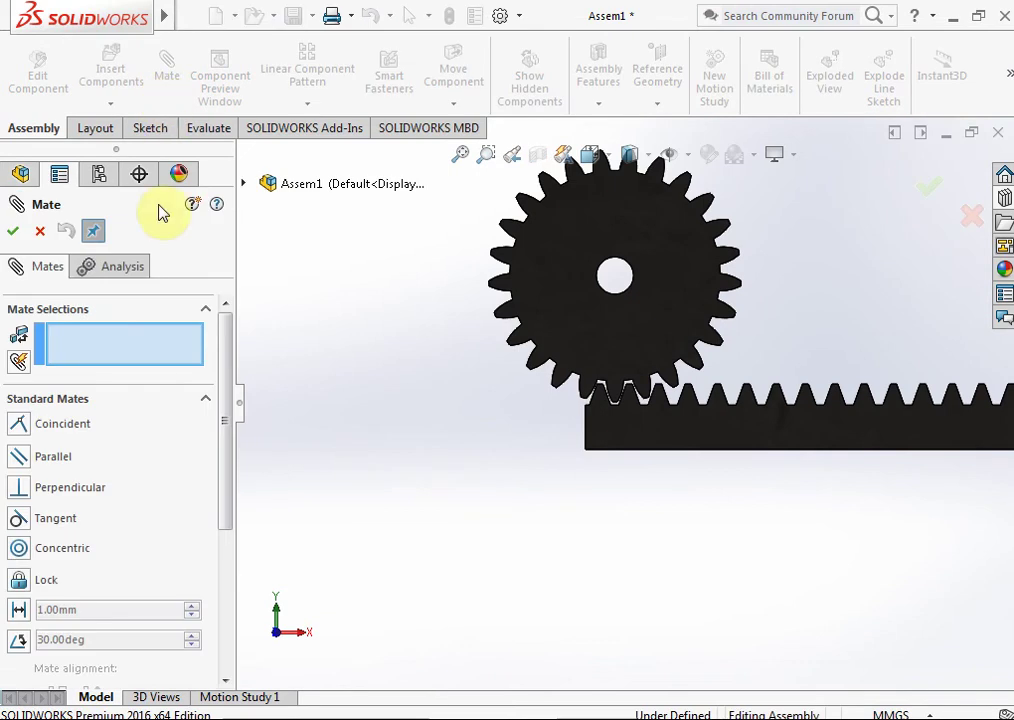
pyautogui.click(128, 403)
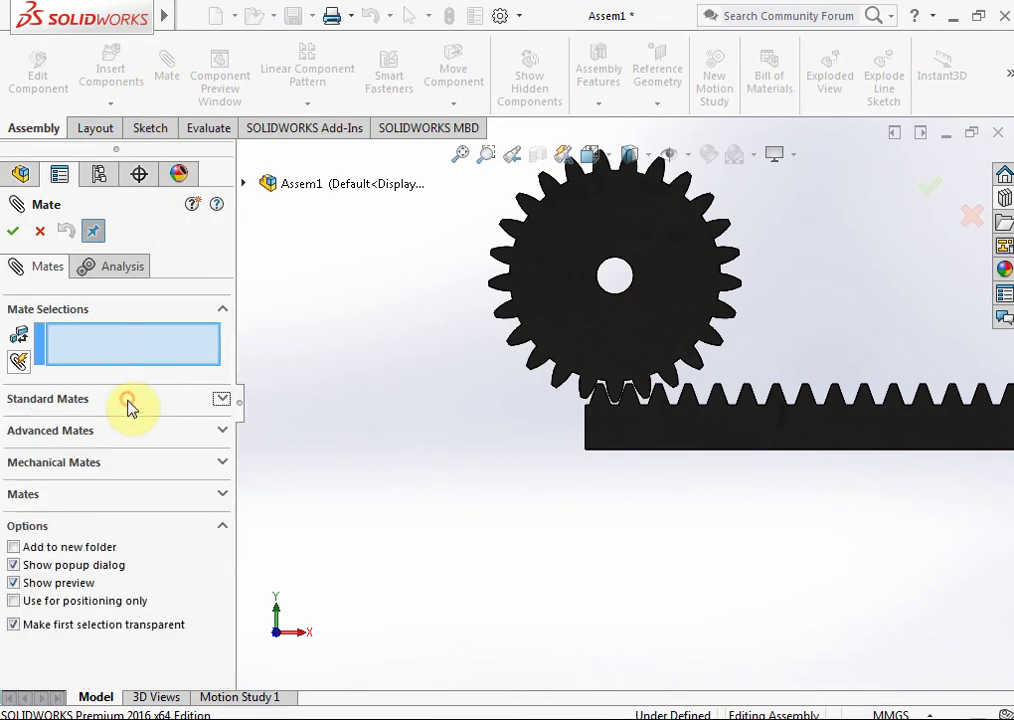
pyautogui.click(64, 466)
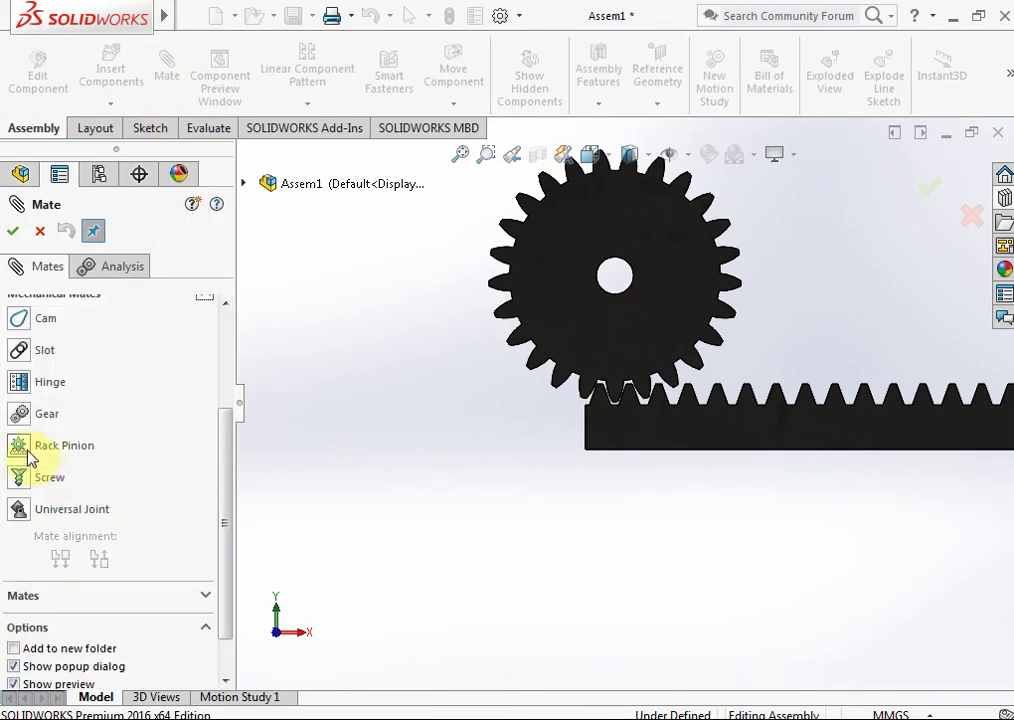
pyautogui.click(22, 453)
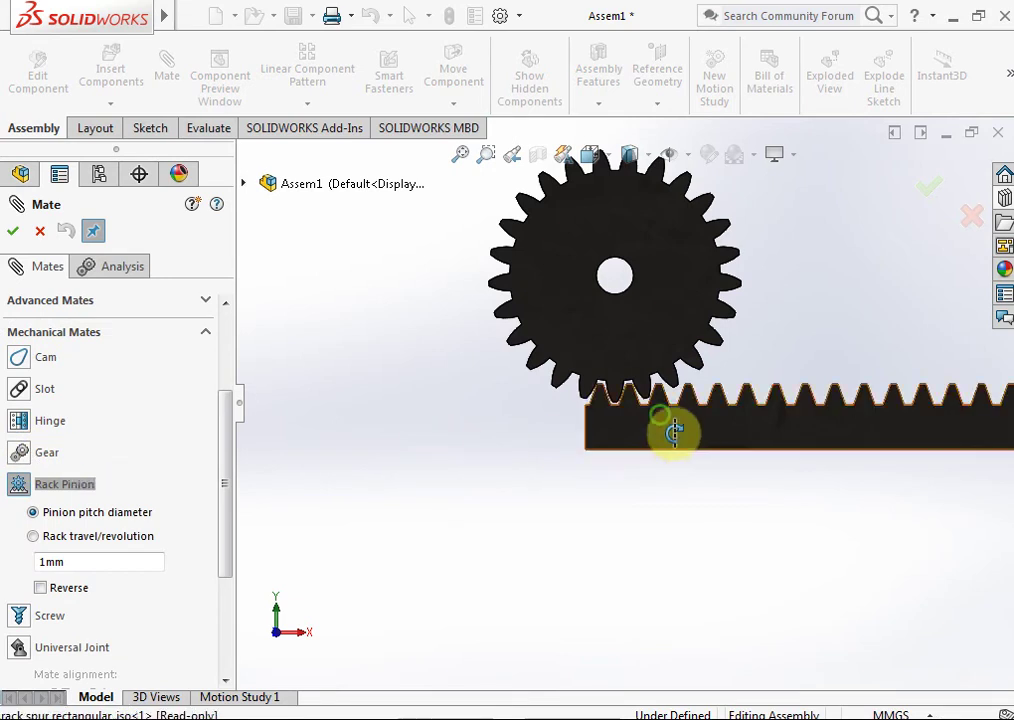
pyautogui.moveTo(672, 419); pyautogui.dragTo(689, 453, button='middle')
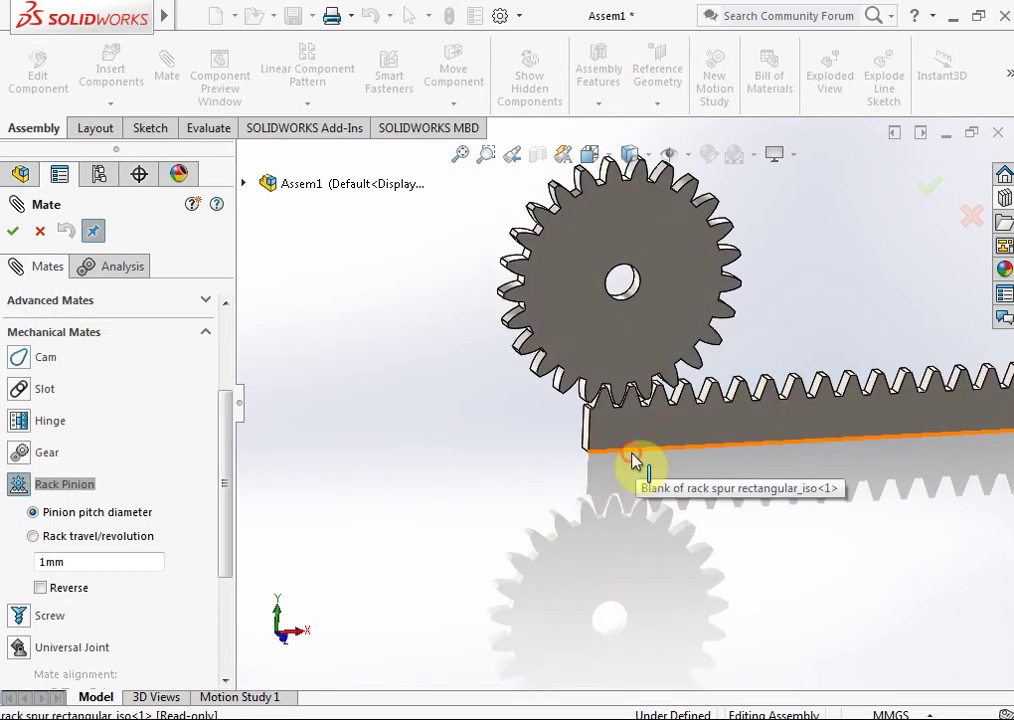
pyautogui.click(638, 462)
# Pick the gear bore as the pinion and set pinion pitch diameter to 125 mm
pyautogui.scroll(-1, 645, 310)
pyautogui.scroll(-2, 638, 318)
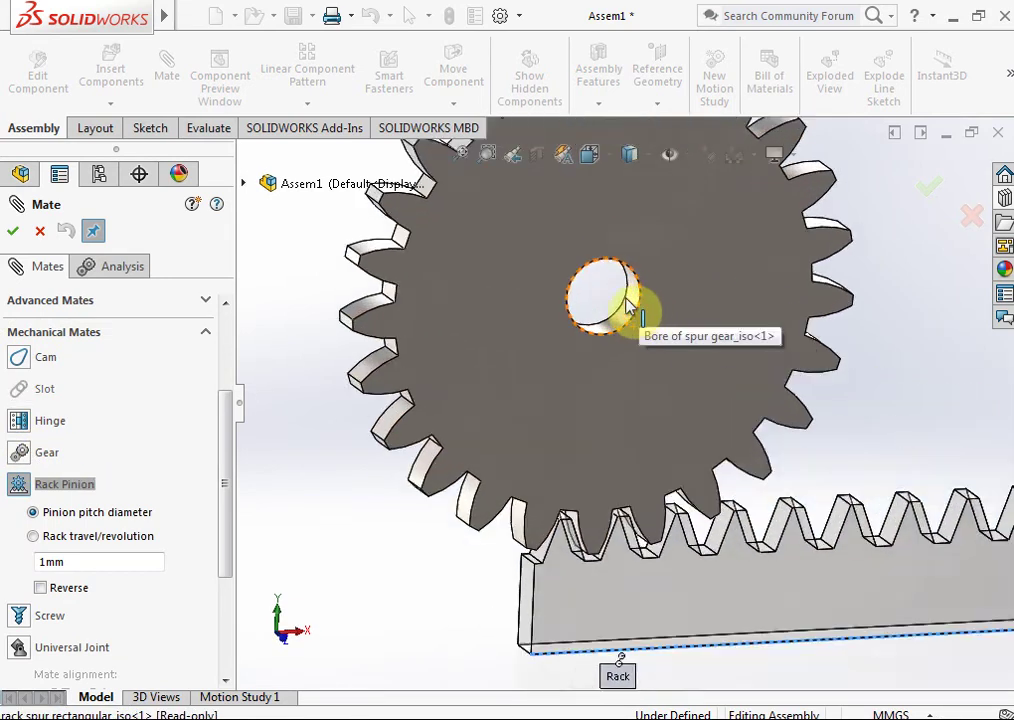
pyautogui.scroll(-2, 630, 325)
pyautogui.click(641, 311)
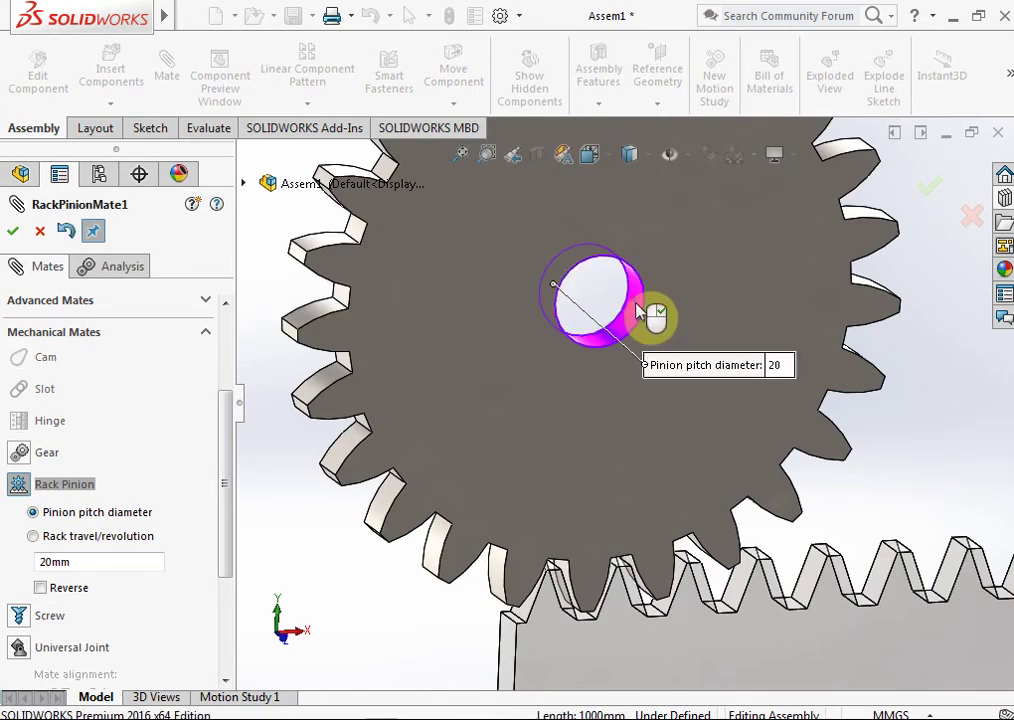
pyautogui.scroll(2, 625, 380)
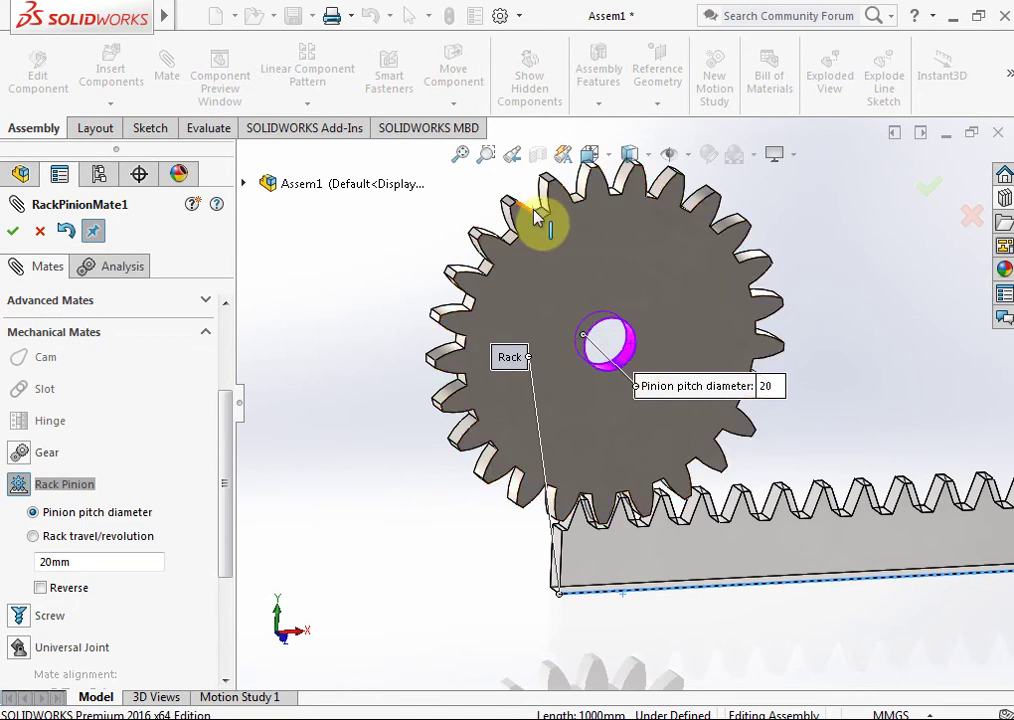
pyautogui.scroll(-2, 548, 220)
pyautogui.scroll(-2, 550, 232)
pyautogui.scroll(4, 575, 265)
pyautogui.scroll(2, 600, 300)
pyautogui.write('25*5')
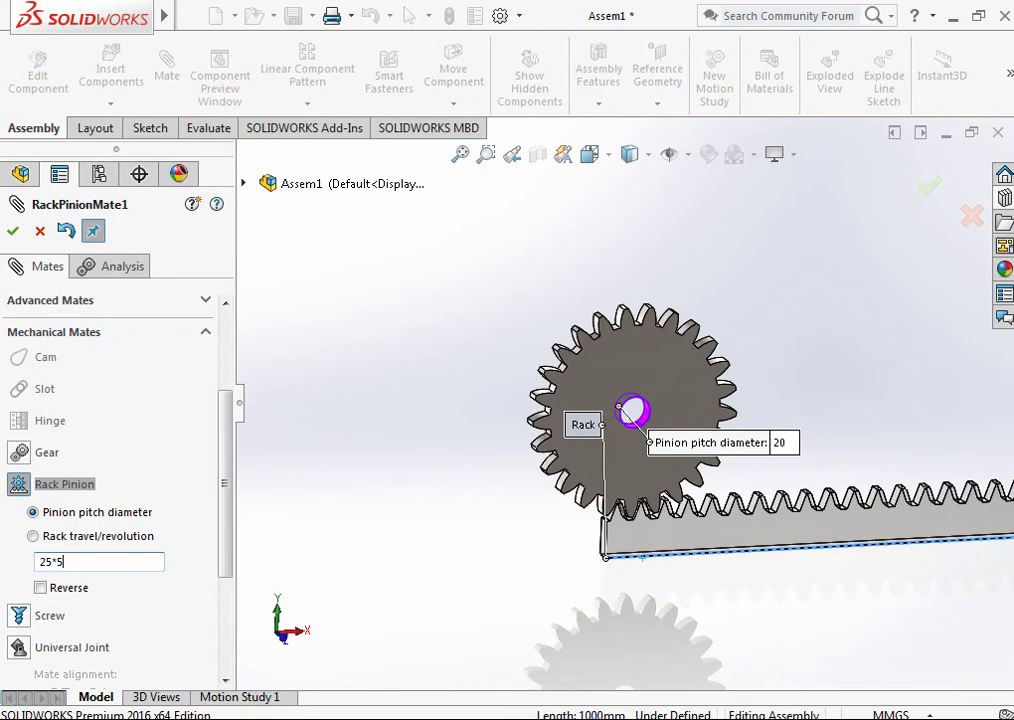
pyautogui.press('Return')
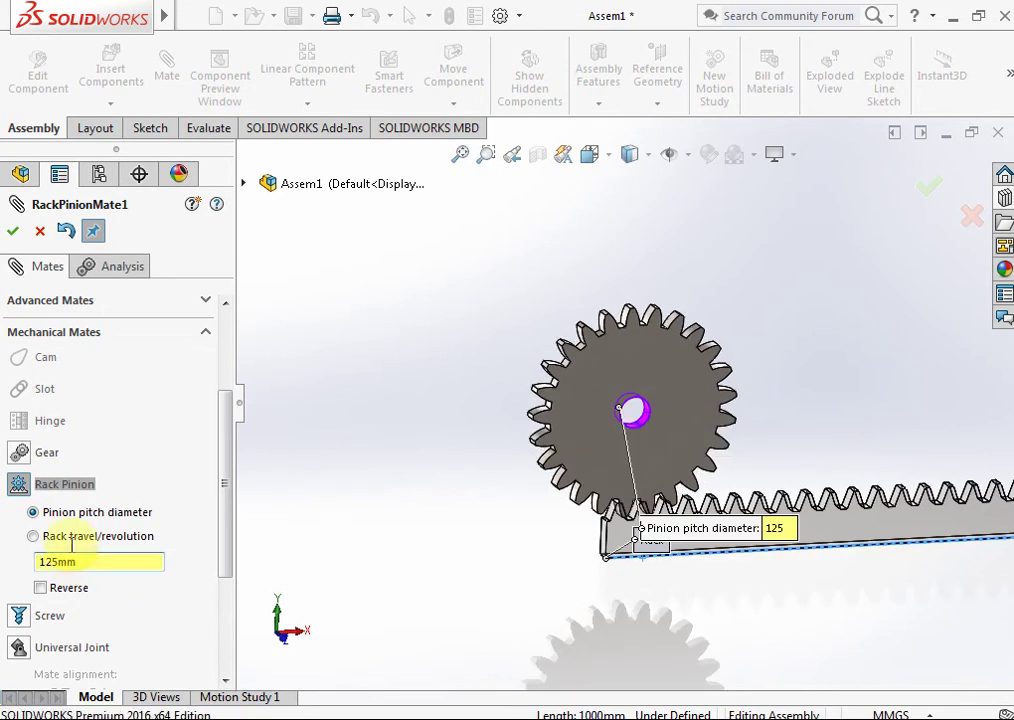
# Accept the rack-and-pinion mate and turn the gear to test the rack's motion
pyautogui.click(13, 232)
pyautogui.click(14, 232)
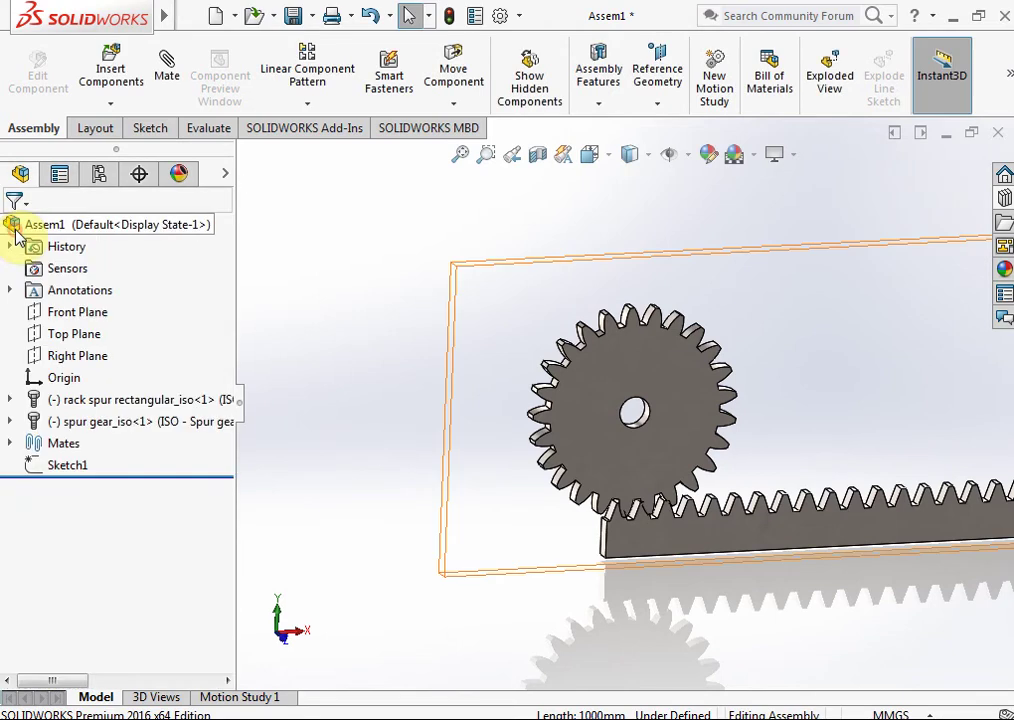
pyautogui.scroll(-3, 656, 498)
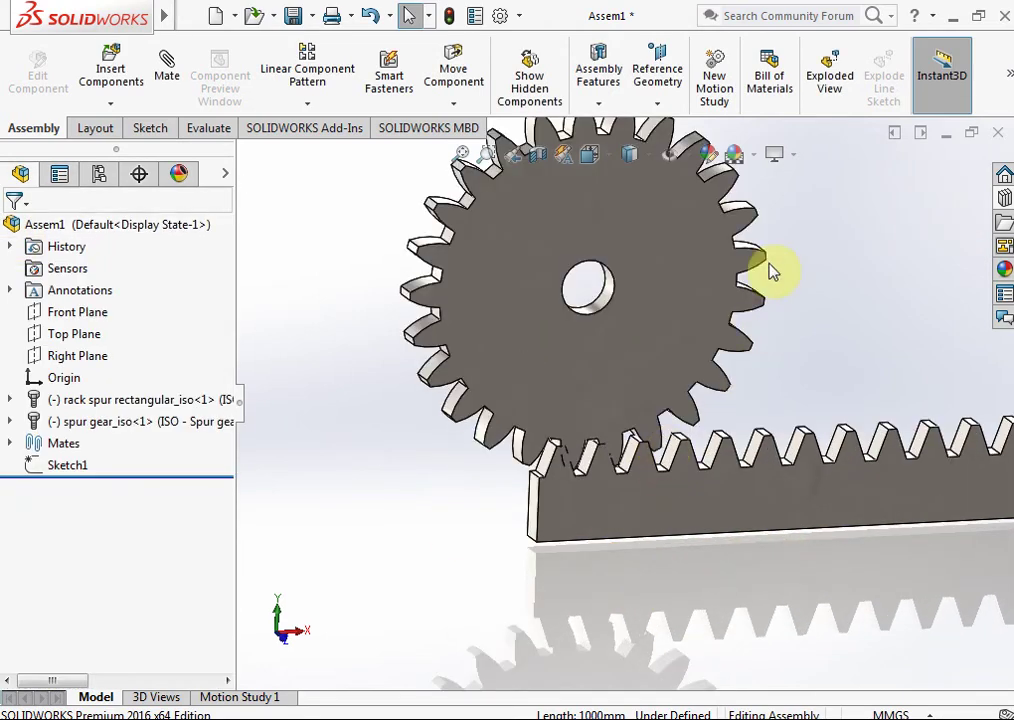
pyautogui.moveTo(769, 264)
pyautogui.mouseDown()
pyautogui.moveTo(761, 243)
pyautogui.moveTo(759, 272)
pyautogui.moveTo(760, 235)
pyautogui.moveTo(758, 247)
pyautogui.mouseUp()
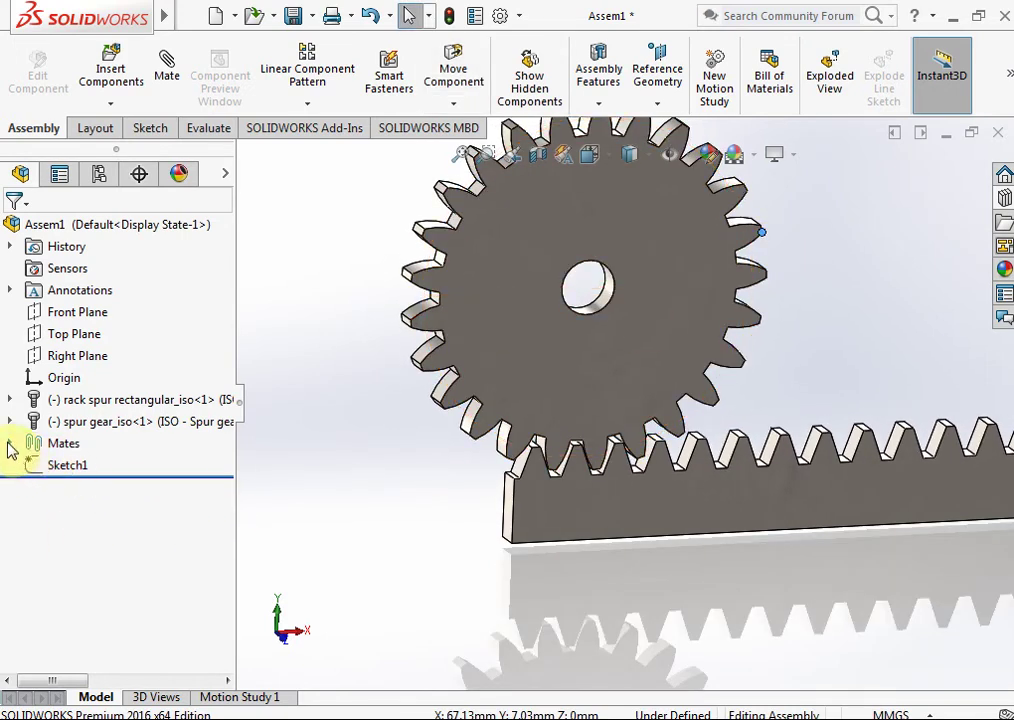
# Edit RackPinionMate1 to switch on Reverse and accept the change
pyautogui.click(10, 443)
pyautogui.click(108, 553)
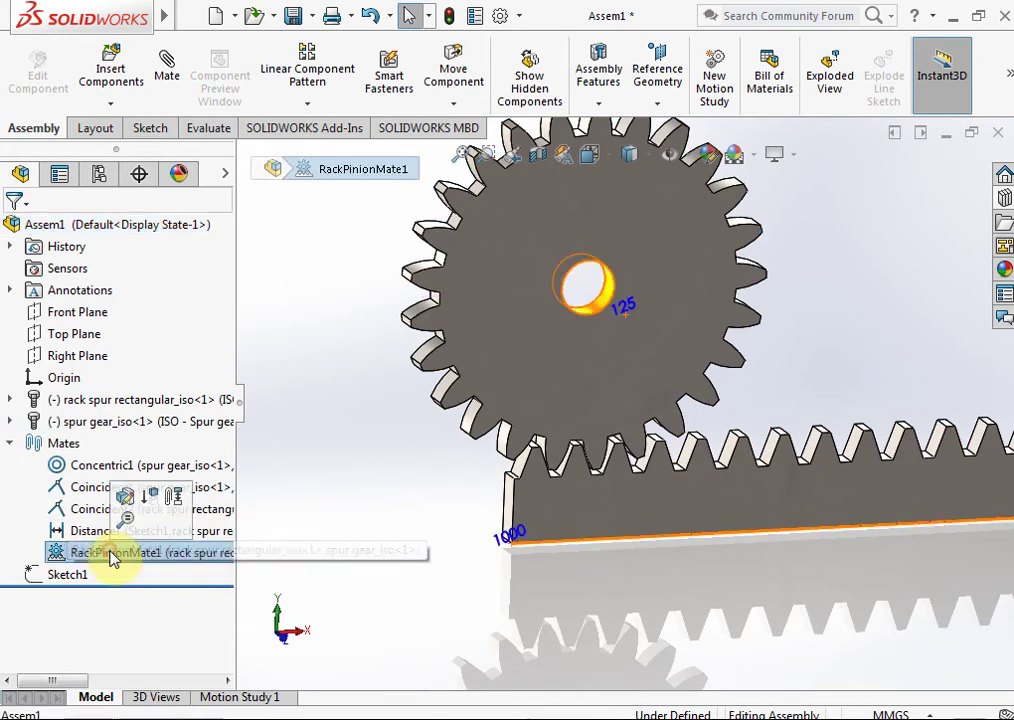
pyautogui.click(125, 500)
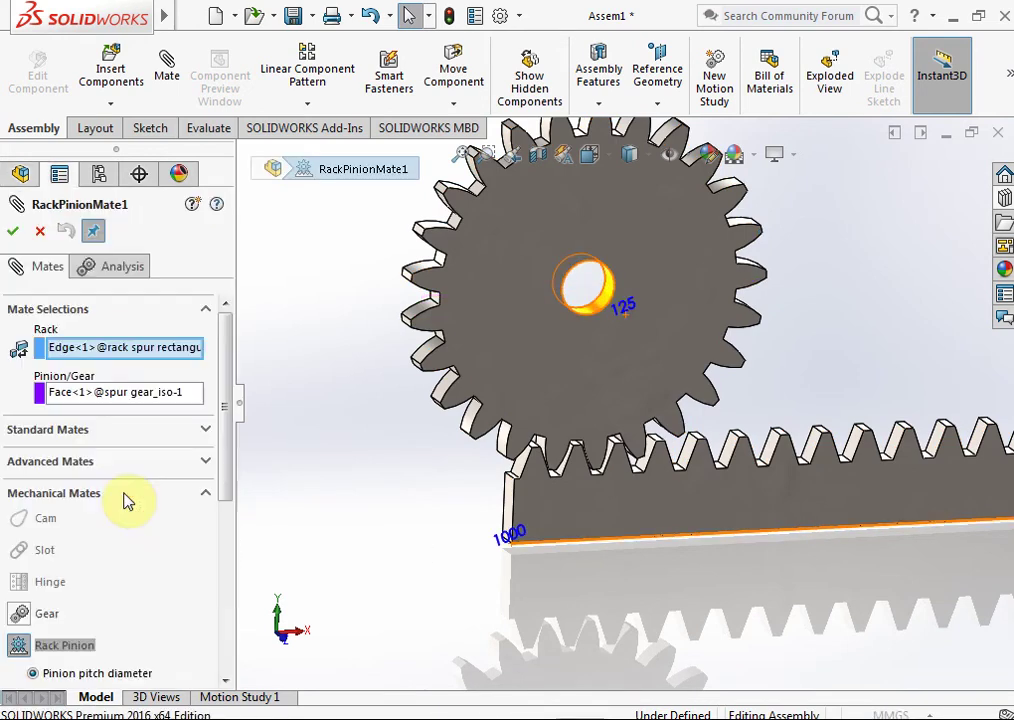
pyautogui.moveTo(221, 430); pyautogui.dragTo(222, 516)
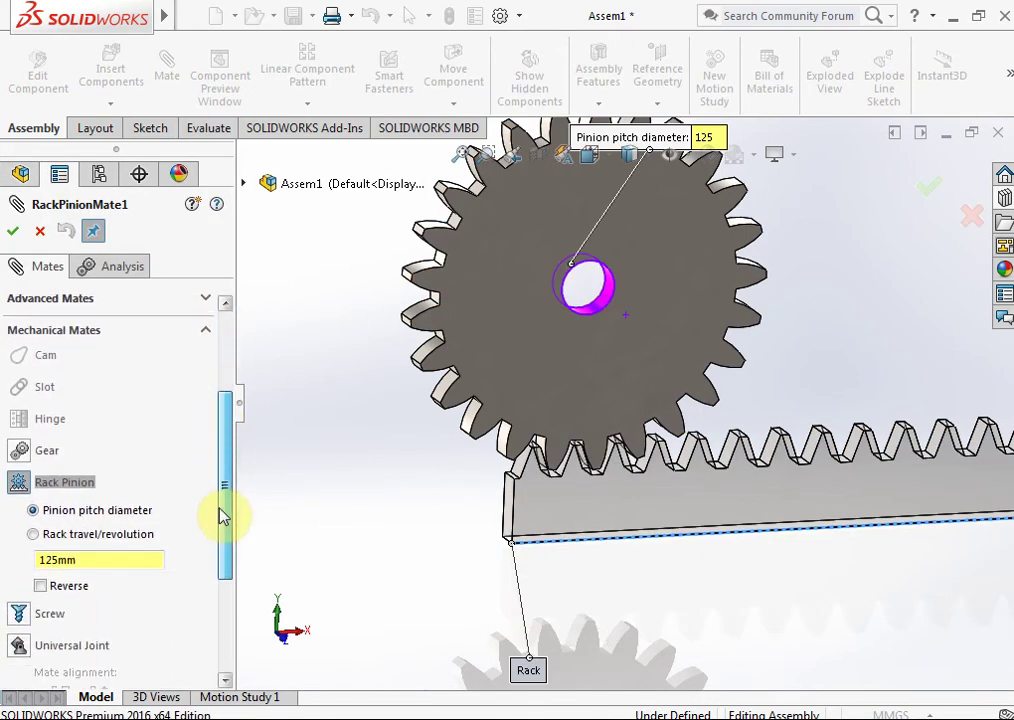
pyautogui.click(41, 574)
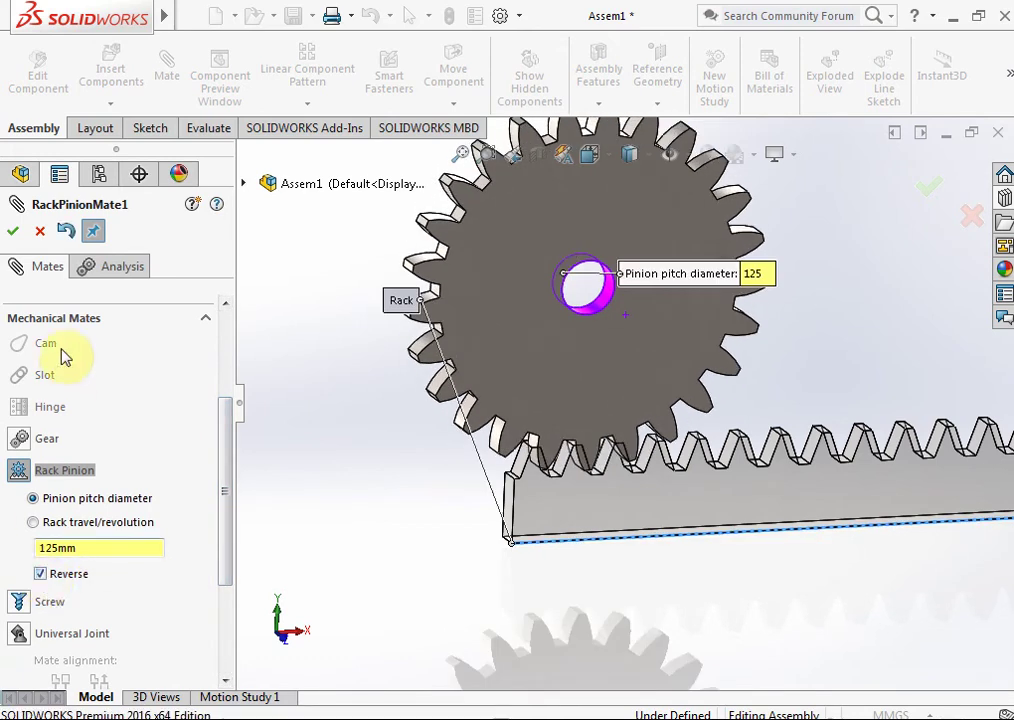
pyautogui.click(14, 234)
pyautogui.click(14, 234)
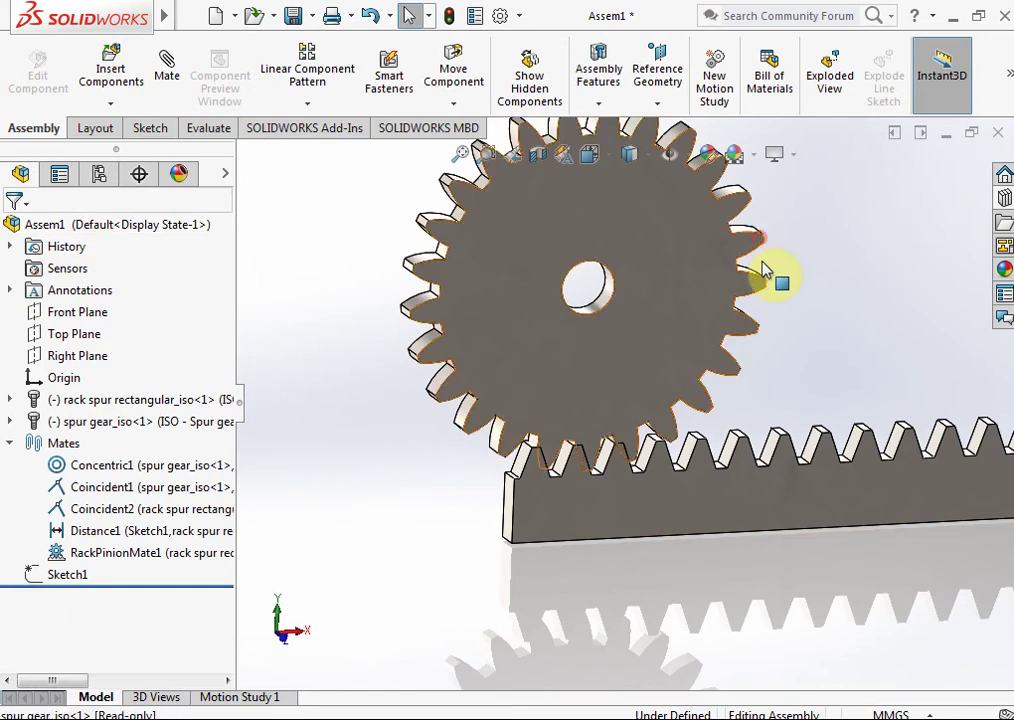
# Test-turn the gear against the rack, then suppress RackPinionMate1
pyautogui.moveTo(763, 270)
pyautogui.mouseDown()
pyautogui.moveTo(747, 369)
pyautogui.moveTo(740, 307)
pyautogui.moveTo(735, 414)
pyautogui.moveTo(690, 468)
pyautogui.moveTo(747, 351)
pyautogui.moveTo(575, 455)
pyautogui.mouseUp()
pyautogui.press('Escape')
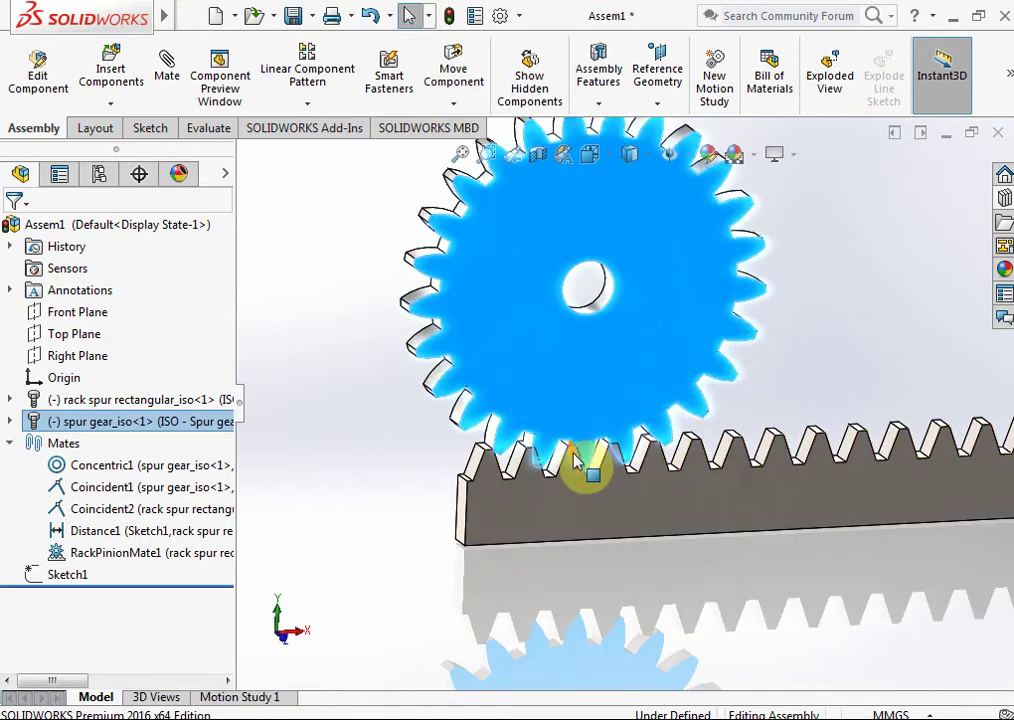
pyautogui.scroll(-3, 578, 458)
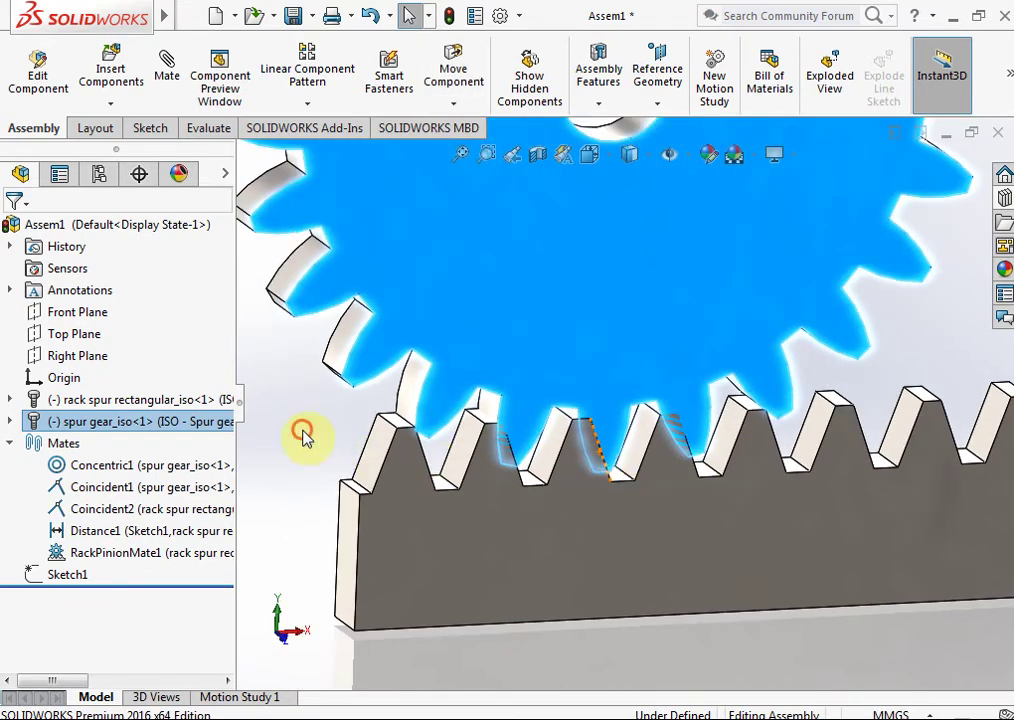
pyautogui.click(305, 435)
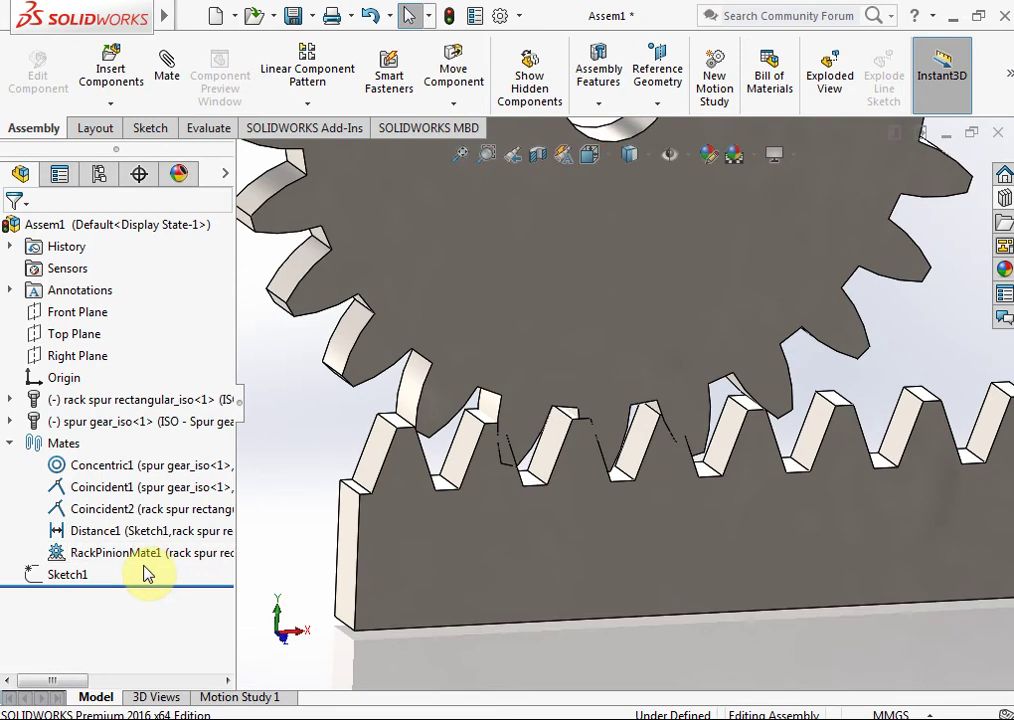
pyautogui.click(100, 558)
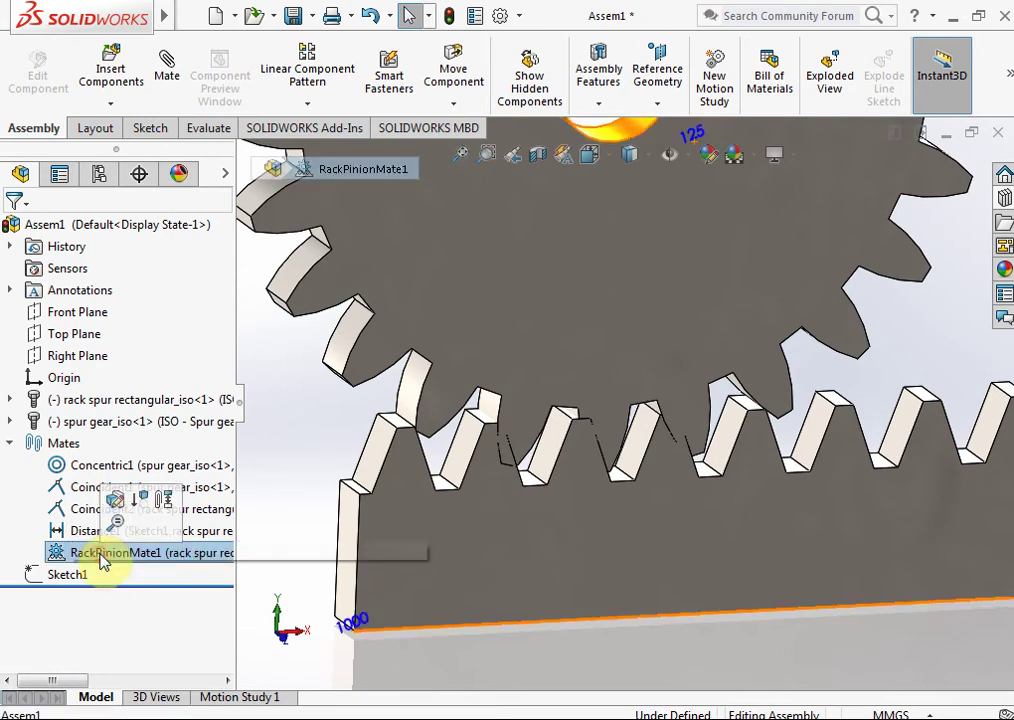
pyautogui.click(140, 508)
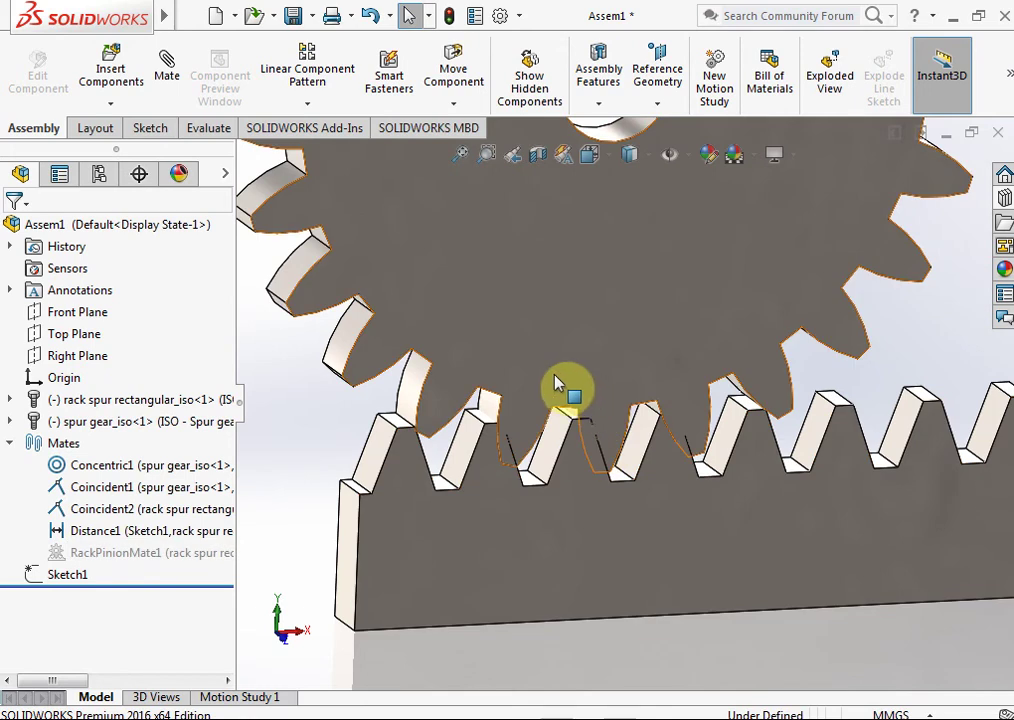
# Drag the gear so its teeth seat in the rack, then unsuppress RackPinionMate1
pyautogui.moveTo(577, 384)
pyautogui.mouseDown()
pyautogui.moveTo(601, 378)
pyautogui.moveTo(622, 524)
pyautogui.mouseUp()
pyautogui.scroll(-3, 612, 478)
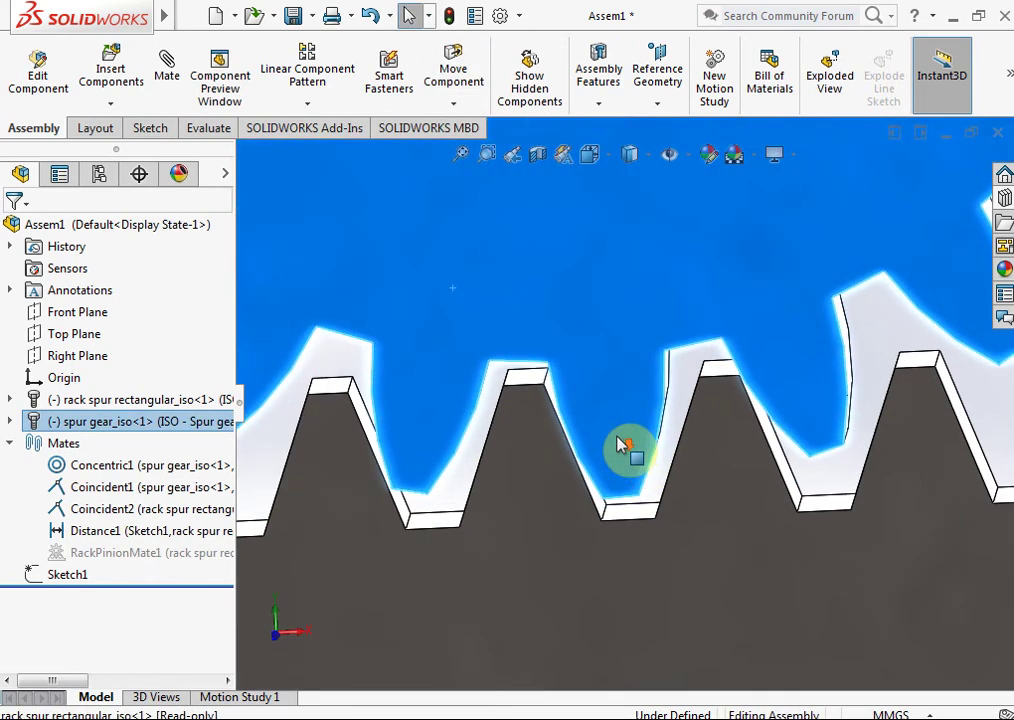
pyautogui.moveTo(674, 448)
pyautogui.mouseDown()
pyautogui.moveTo(683, 464)
pyautogui.moveTo(663, 475)
pyautogui.mouseUp()
pyautogui.scroll(5, 663, 475)
pyautogui.scroll(-2, 457, 502)
pyautogui.click(362, 457)
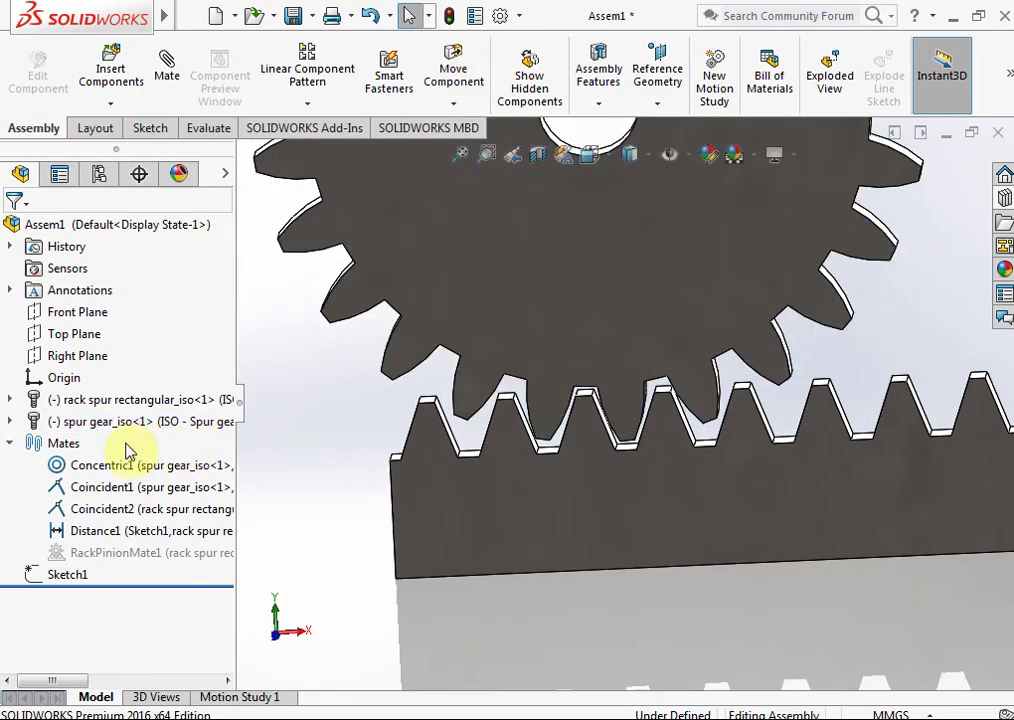
pyautogui.click(122, 553)
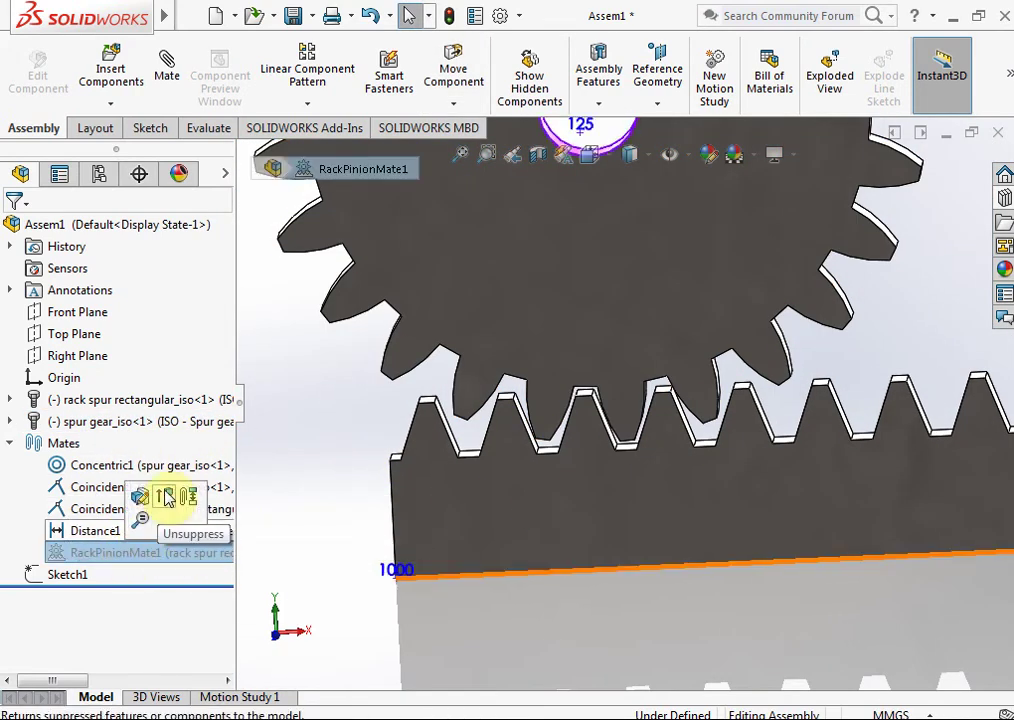
pyautogui.click(167, 497)
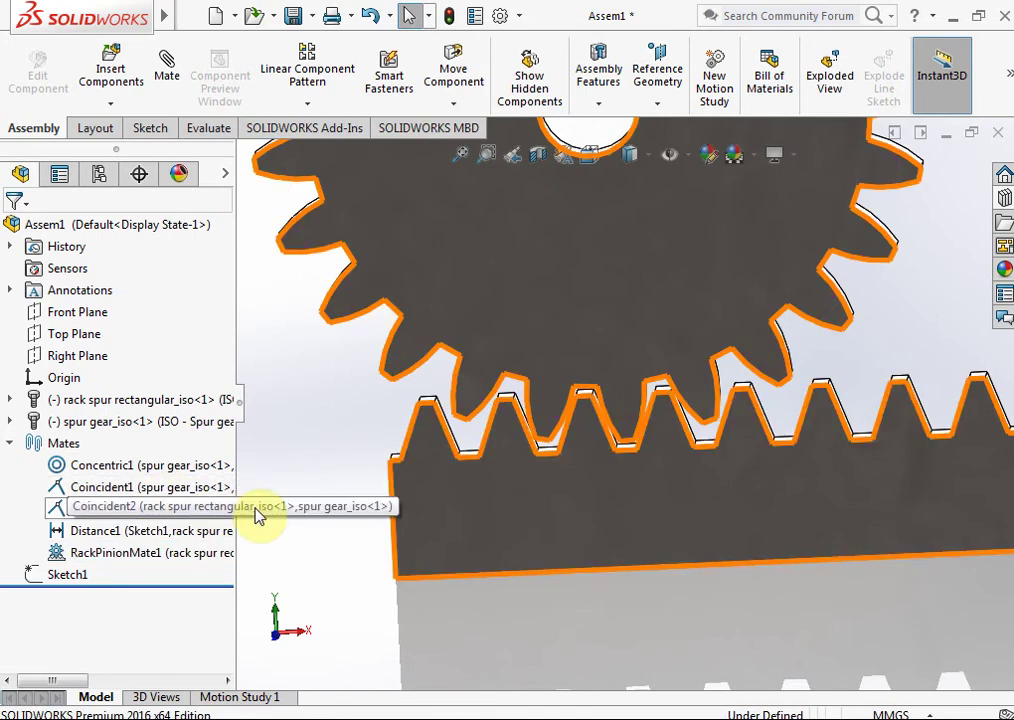
pyautogui.scroll(3, 620, 430)
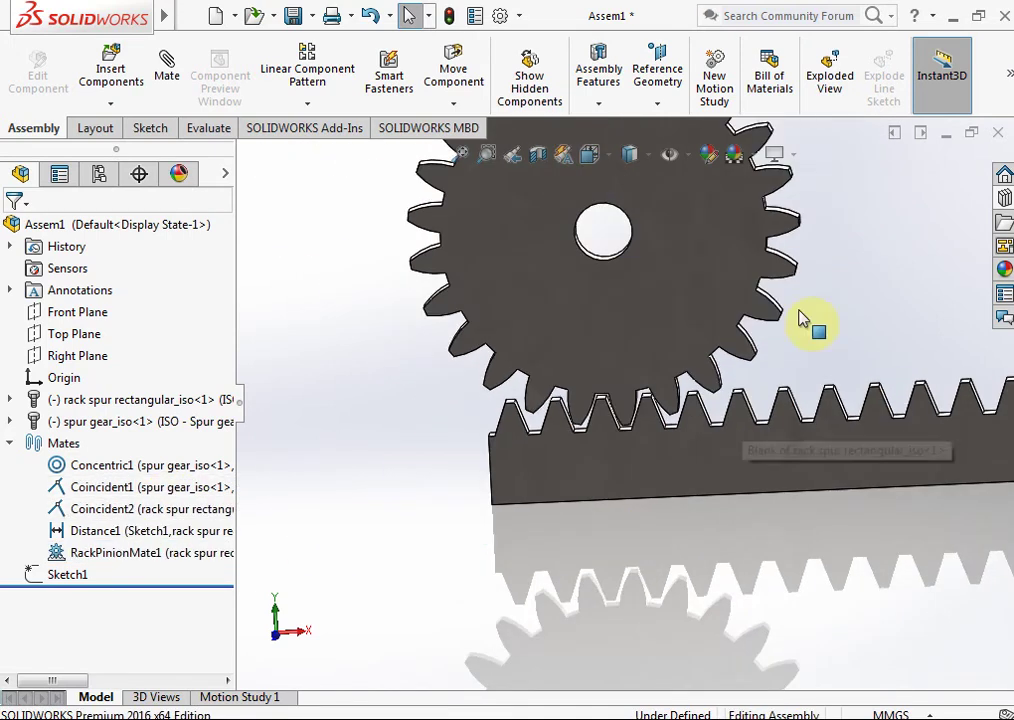
# Viewing the gear face-on, turn it until a tooth seats between rack teeth, then orbit back
pyautogui.moveTo(800, 232)
pyautogui.mouseDown()
pyautogui.moveTo(697, 489)
pyautogui.moveTo(584, 521)
pyautogui.moveTo(480, 482)
pyautogui.moveTo(437, 351)
pyautogui.moveTo(476, 248)
pyautogui.moveTo(530, 181)
pyautogui.moveTo(584, 158)
pyautogui.moveTo(656, 163)
pyautogui.moveTo(700, 217)
pyautogui.moveTo(708, 278)
pyautogui.moveTo(679, 355)
pyautogui.moveTo(627, 400)
pyautogui.moveTo(628, 385)
pyautogui.mouseUp()
pyautogui.scroll(3, 628, 385)
pyautogui.click(652, 360)
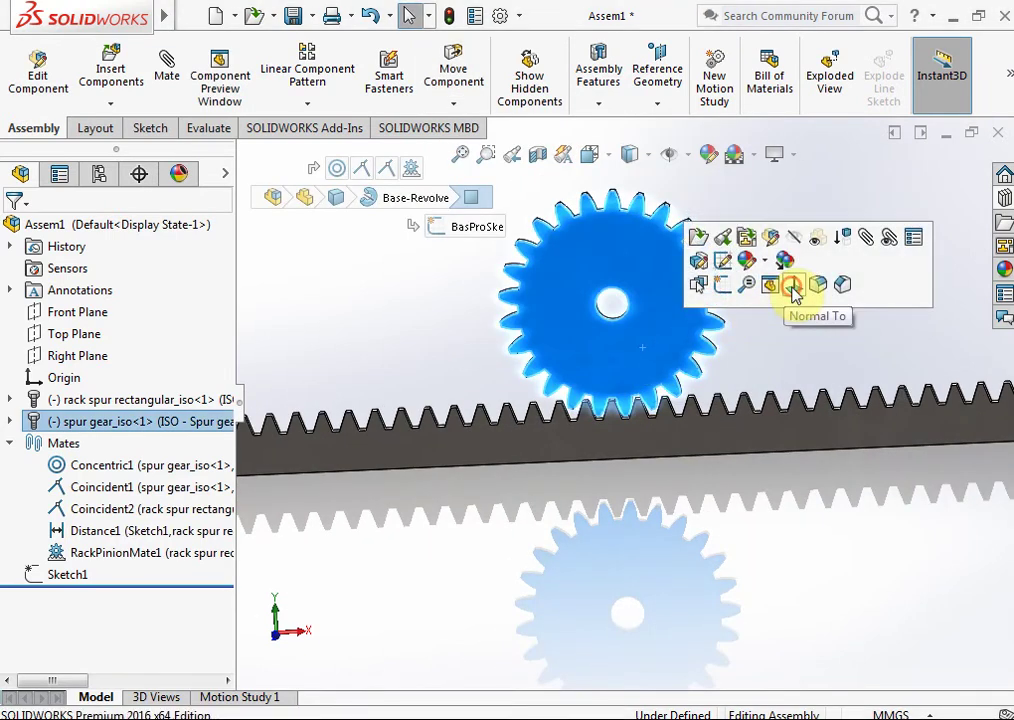
pyautogui.click(795, 288)
pyautogui.scroll(-4, 668, 402)
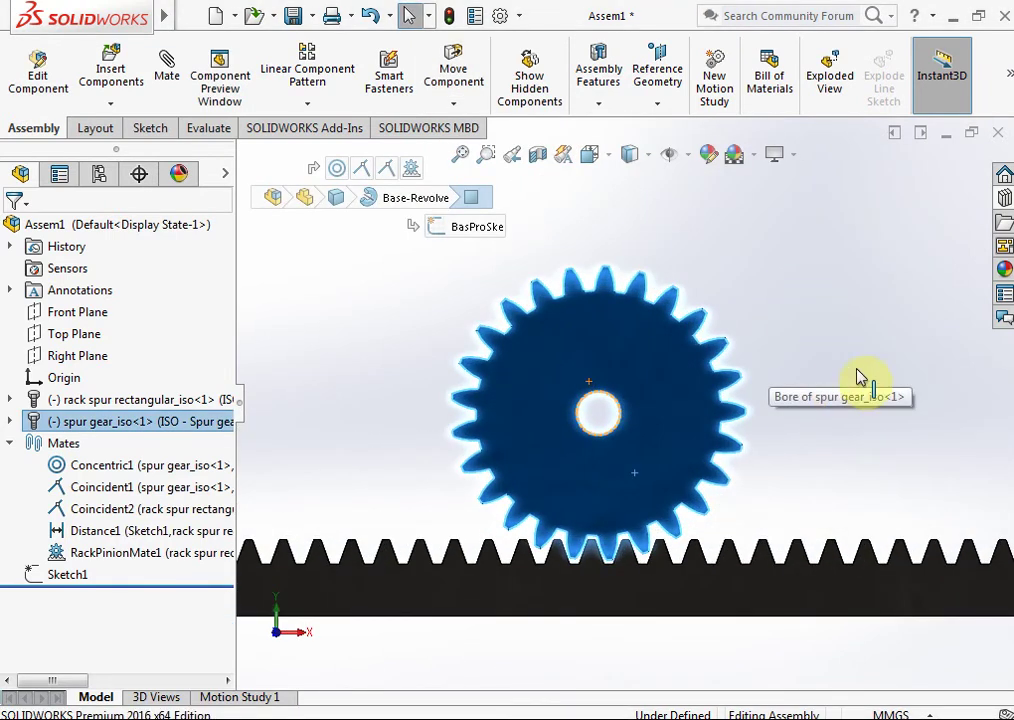
pyautogui.click(858, 368)
pyautogui.moveTo(740, 378)
pyautogui.mouseDown()
pyautogui.moveTo(620, 603)
pyautogui.moveTo(786, 403)
pyautogui.moveTo(786, 528)
pyautogui.moveTo(516, 317)
pyautogui.moveTo(781, 328)
pyautogui.moveTo(543, 561)
pyautogui.moveTo(605, 290)
pyautogui.moveTo(577, 493)
pyautogui.moveTo(511, 342)
pyautogui.moveTo(749, 595)
pyautogui.moveTo(724, 378)
pyautogui.mouseUp()
pyautogui.moveTo(729, 459)
pyautogui.mouseDown(button='middle')
pyautogui.moveTo(769, 480)
pyautogui.moveTo(768, 520)
pyautogui.moveTo(748, 470)
pyautogui.mouseUp(button='middle')
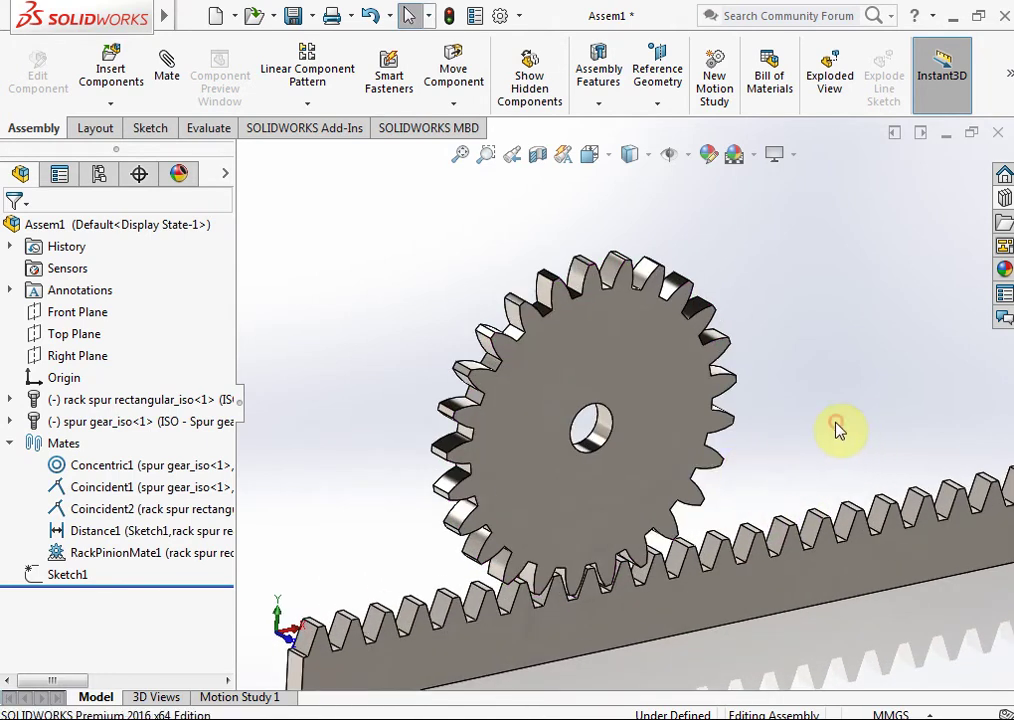
pyautogui.scroll(3, 702, 475)
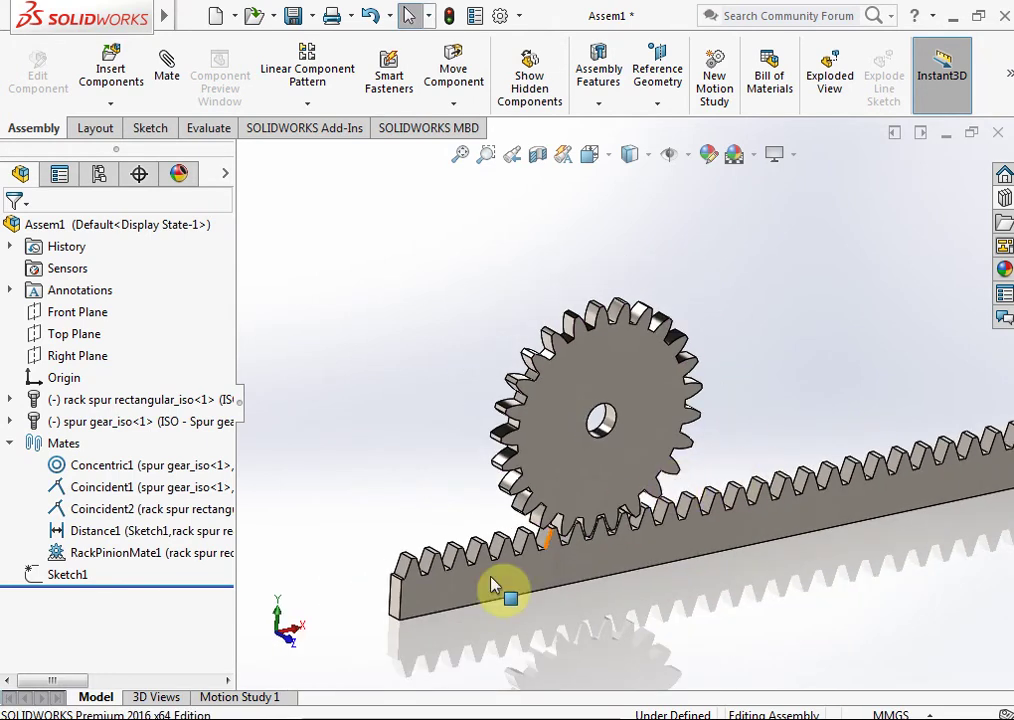
# In Motion Study 1, add a reversed 50 RPM rotary motor on the spur gear face
pyautogui.click(243, 700)
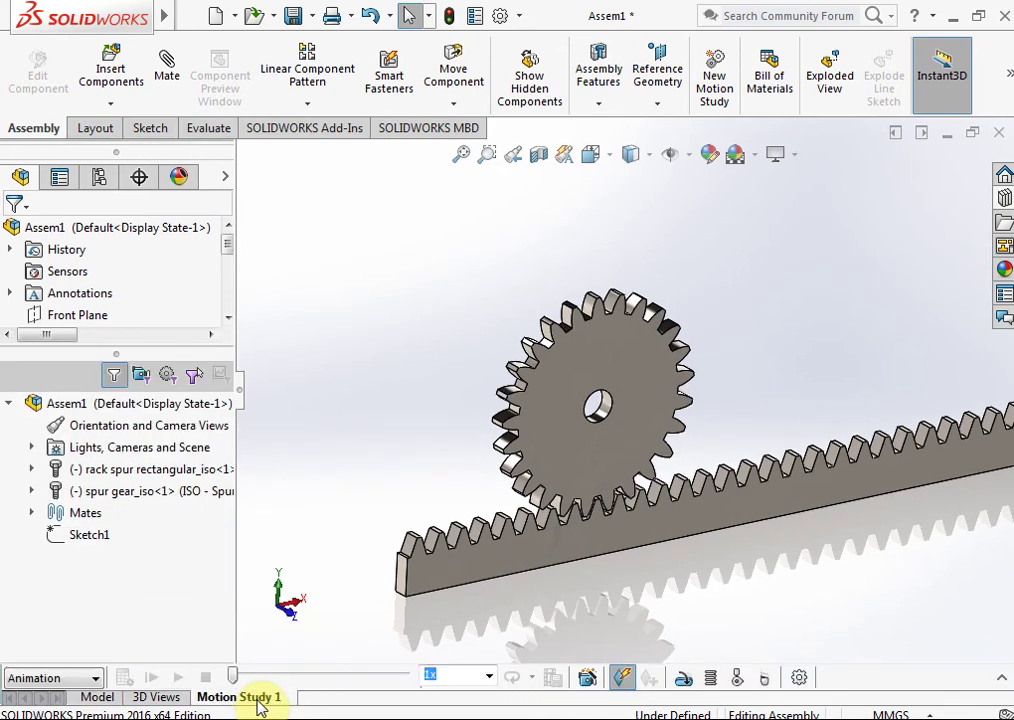
pyautogui.click(684, 680)
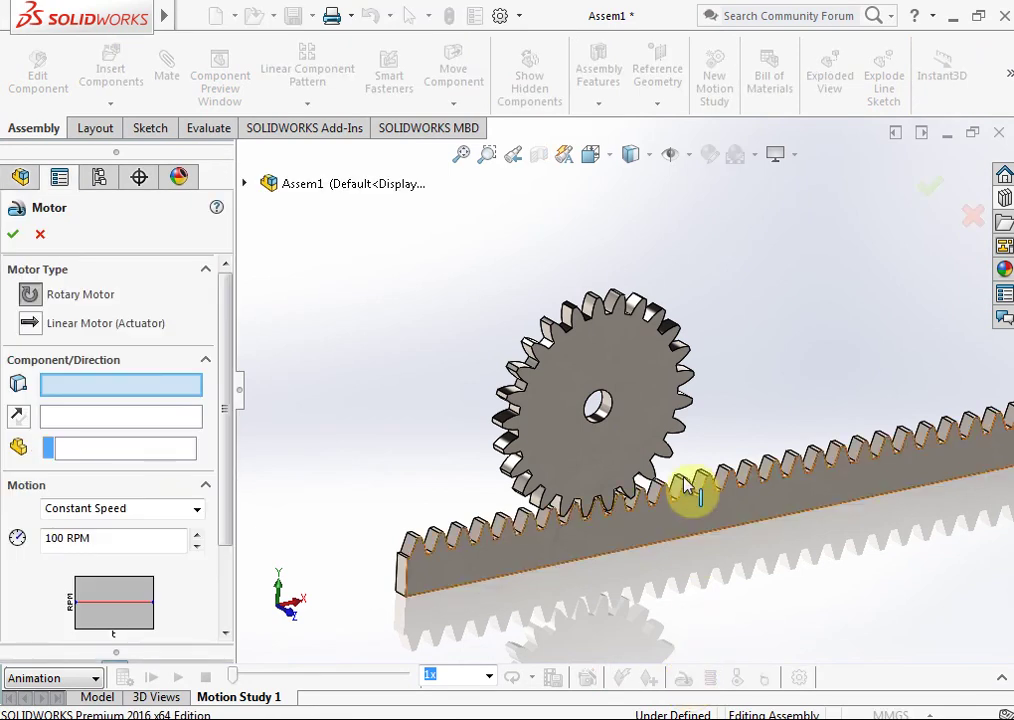
pyautogui.click(622, 368)
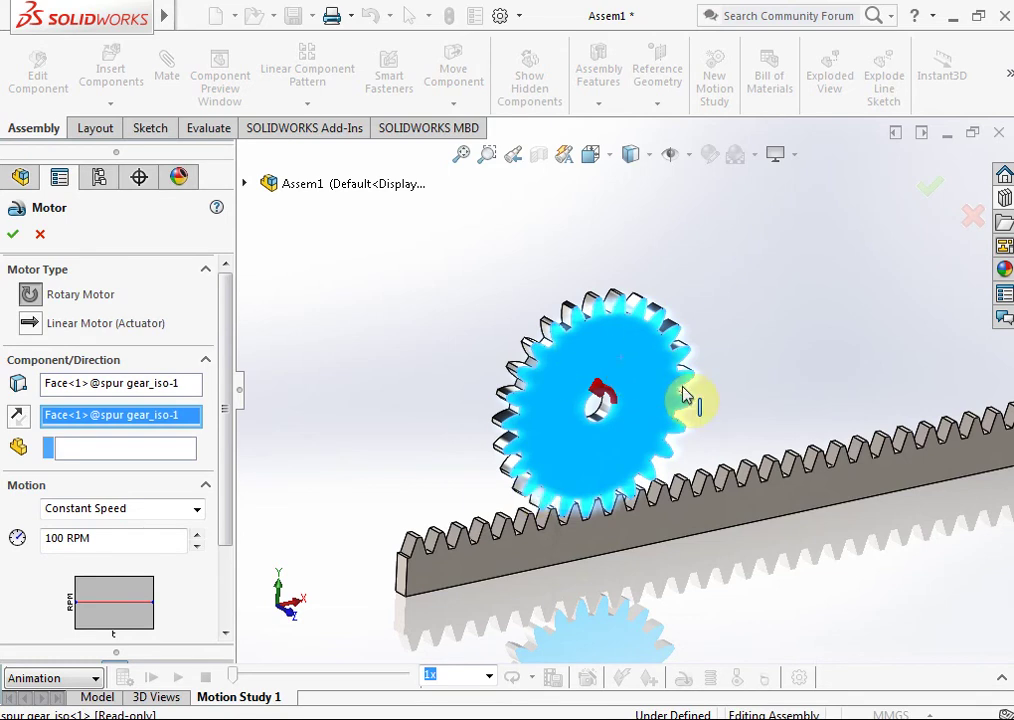
pyautogui.click(18, 418)
pyautogui.click(113, 542)
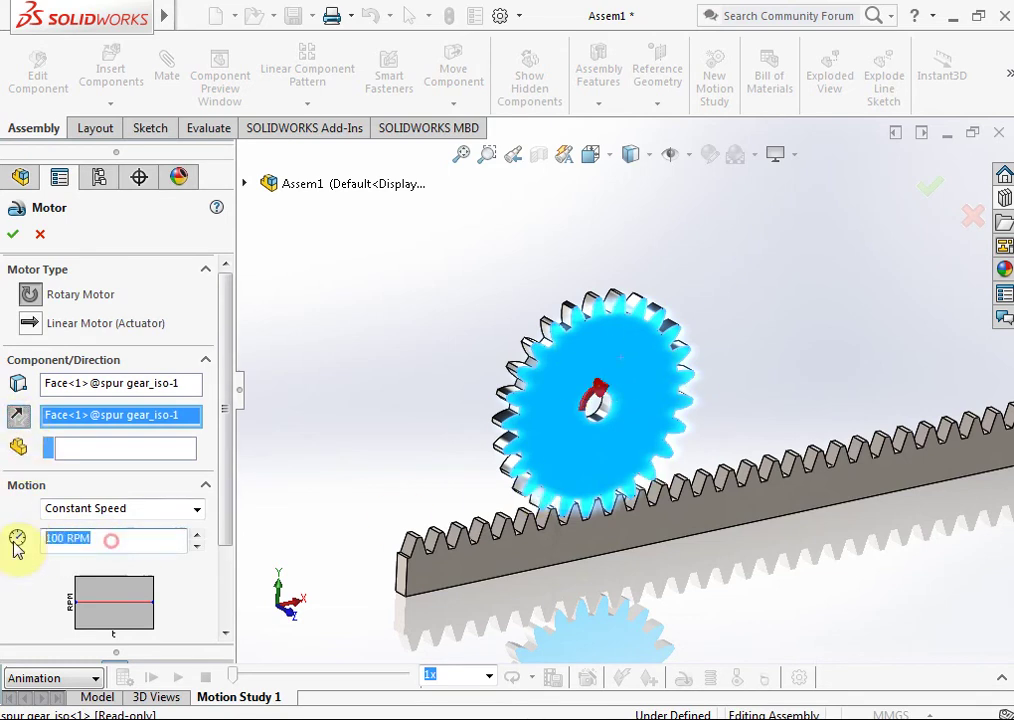
pyautogui.write('50')
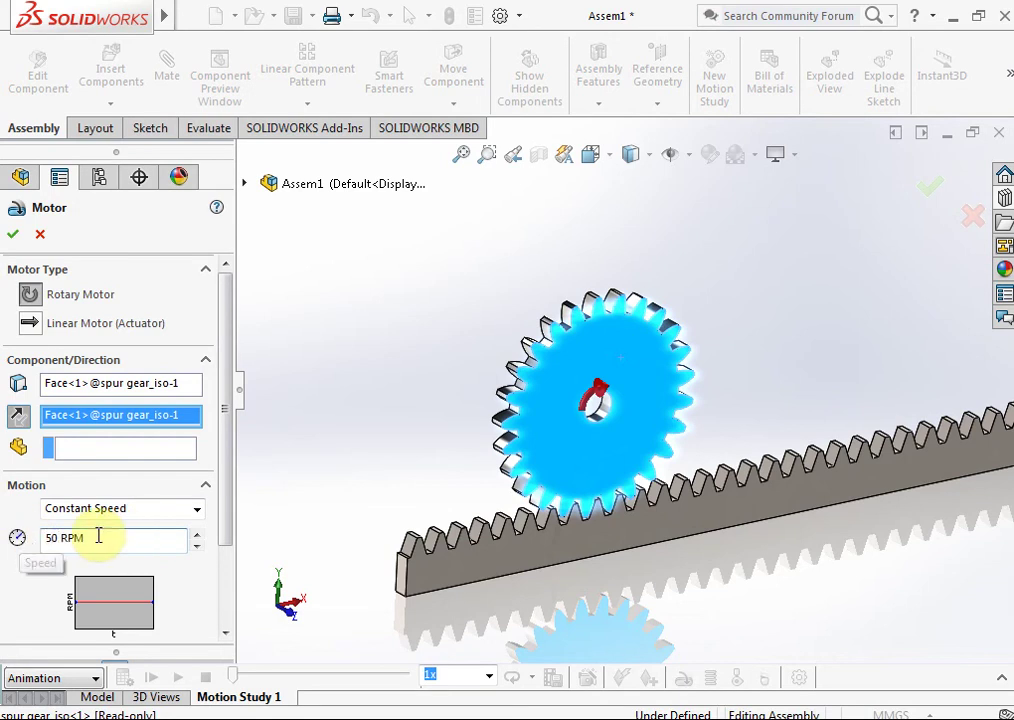
pyautogui.click(11, 236)
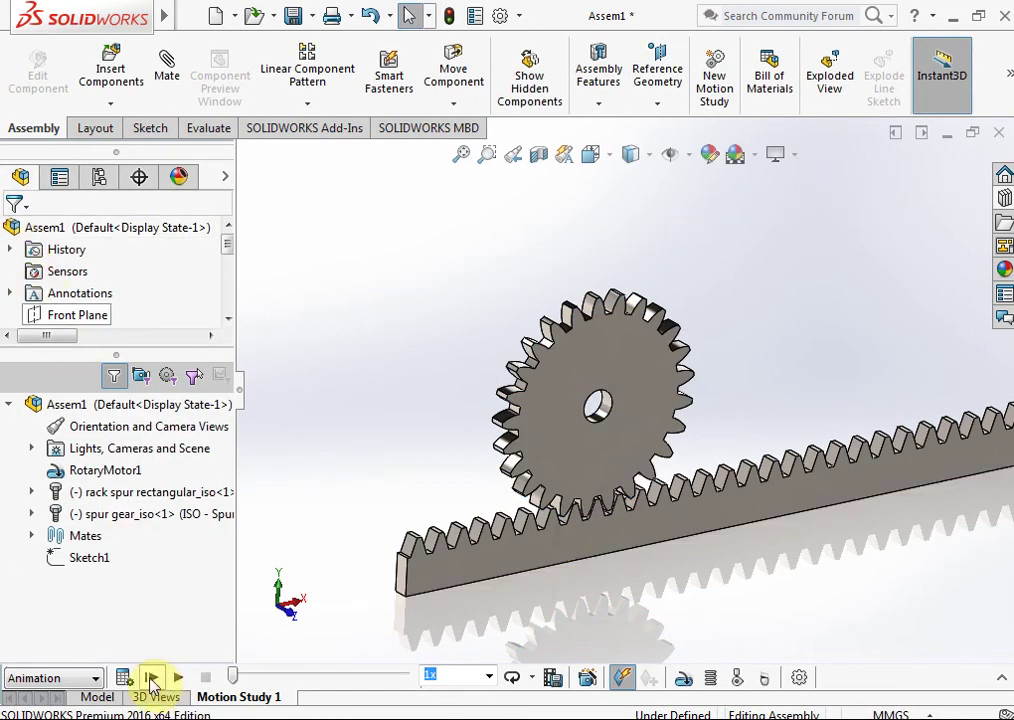
# Preview the animation, rewind to about 2 seconds, and set playback speed to 0.25x
pyautogui.click(151, 678)
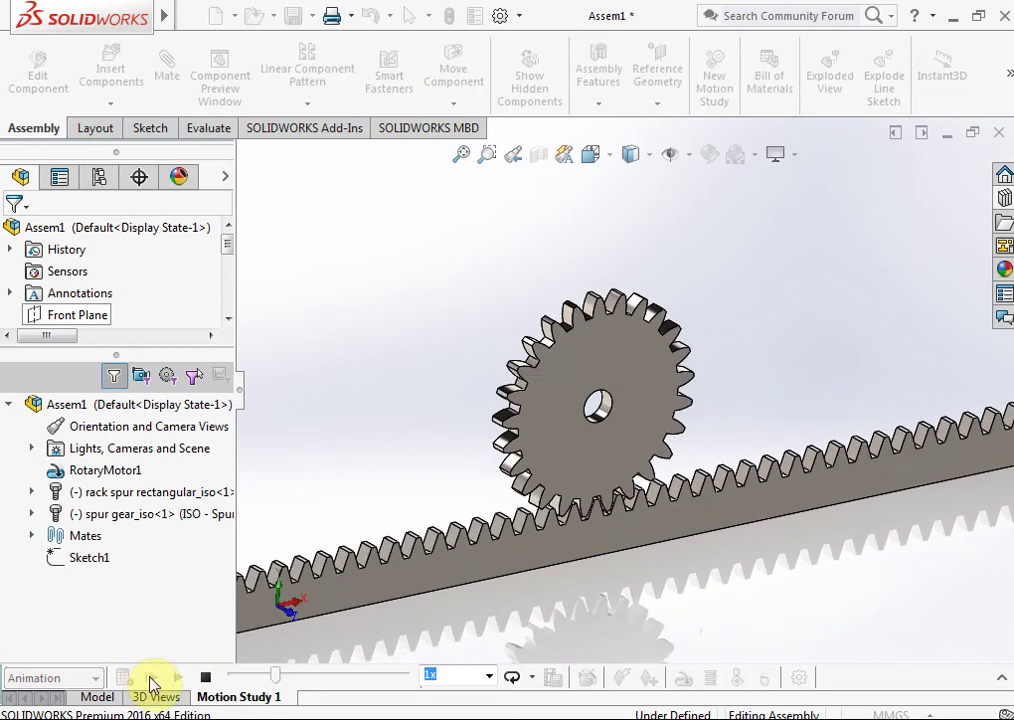
pyautogui.click(205, 678)
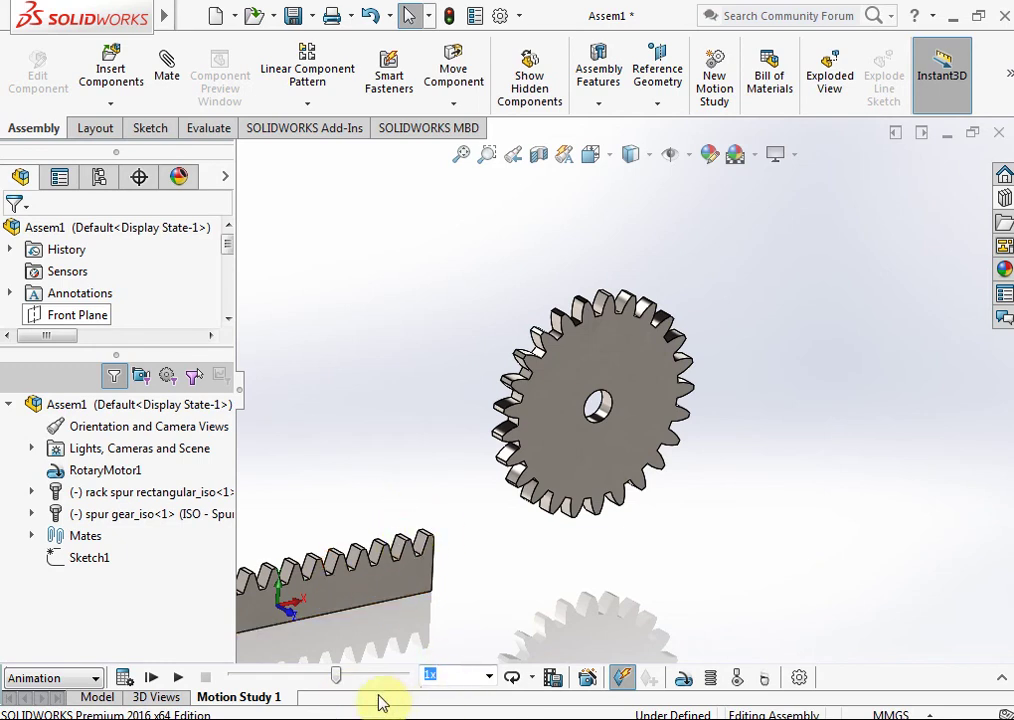
pyautogui.moveTo(338, 679); pyautogui.dragTo(278, 685)
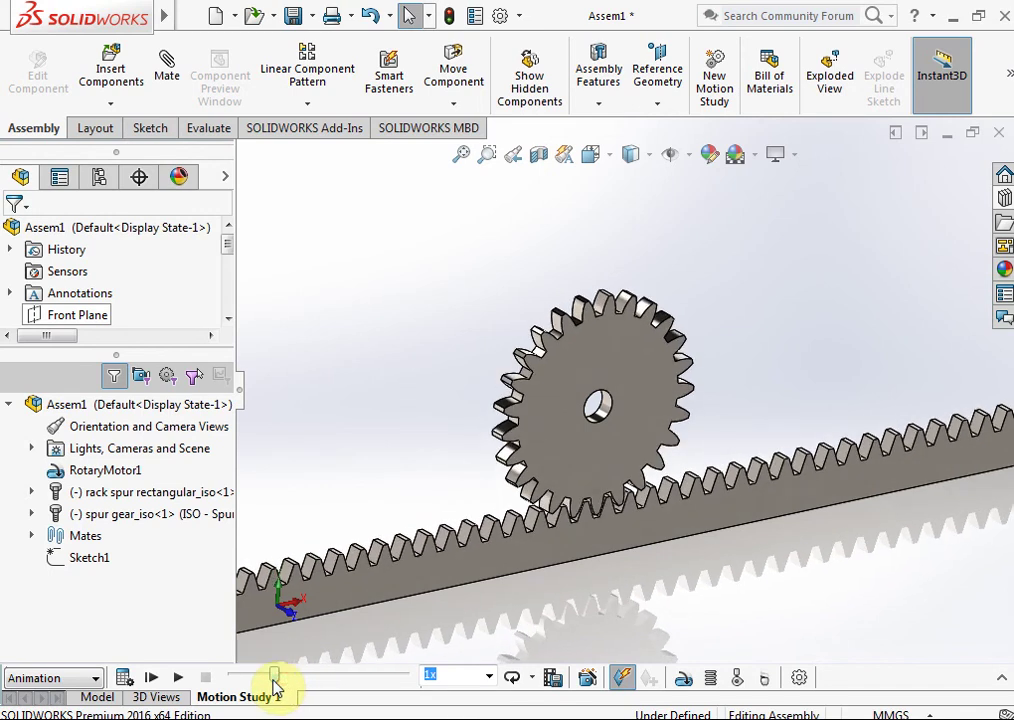
pyautogui.click(489, 678)
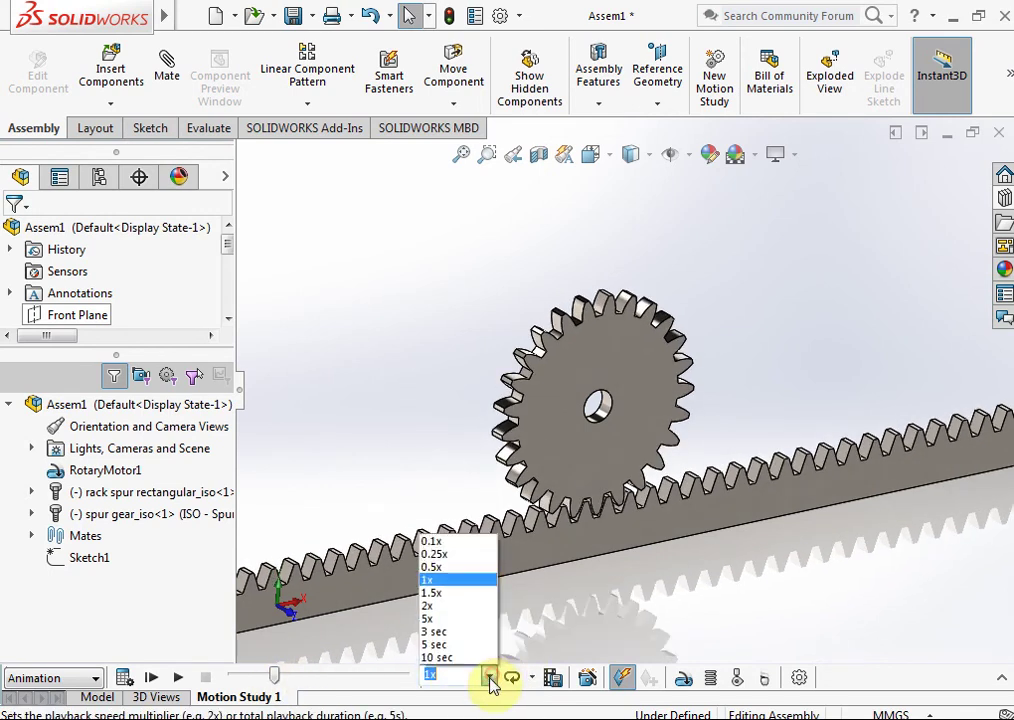
pyautogui.click(456, 553)
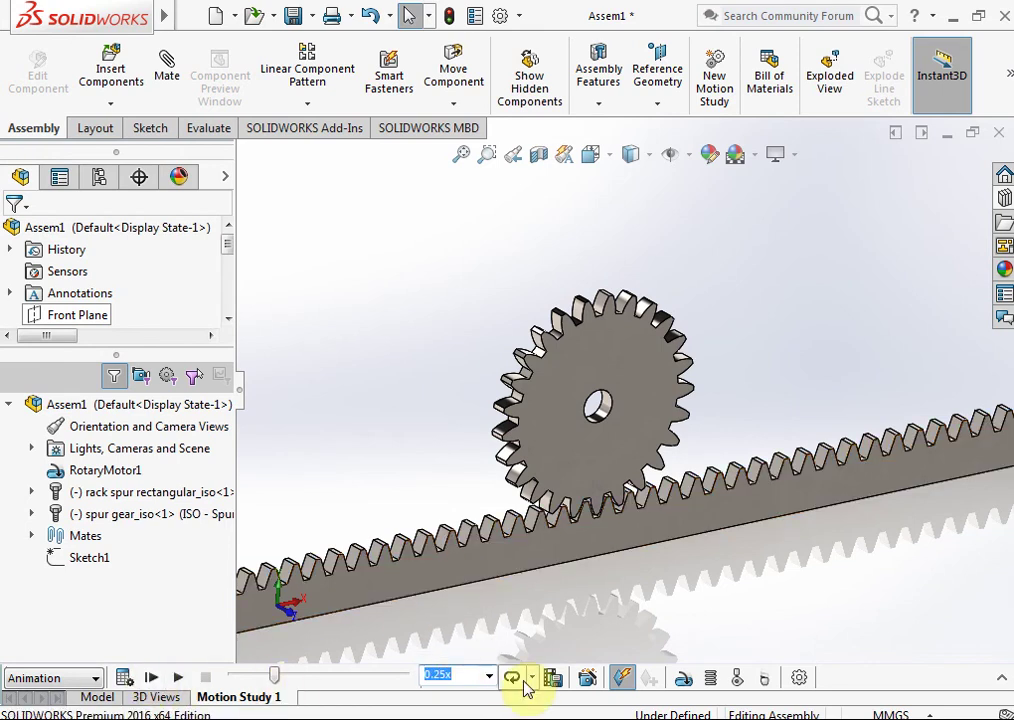
# Drag the end key earlier to shorten the animation and set playback mode to Reciprocate
pyautogui.click(999, 679)
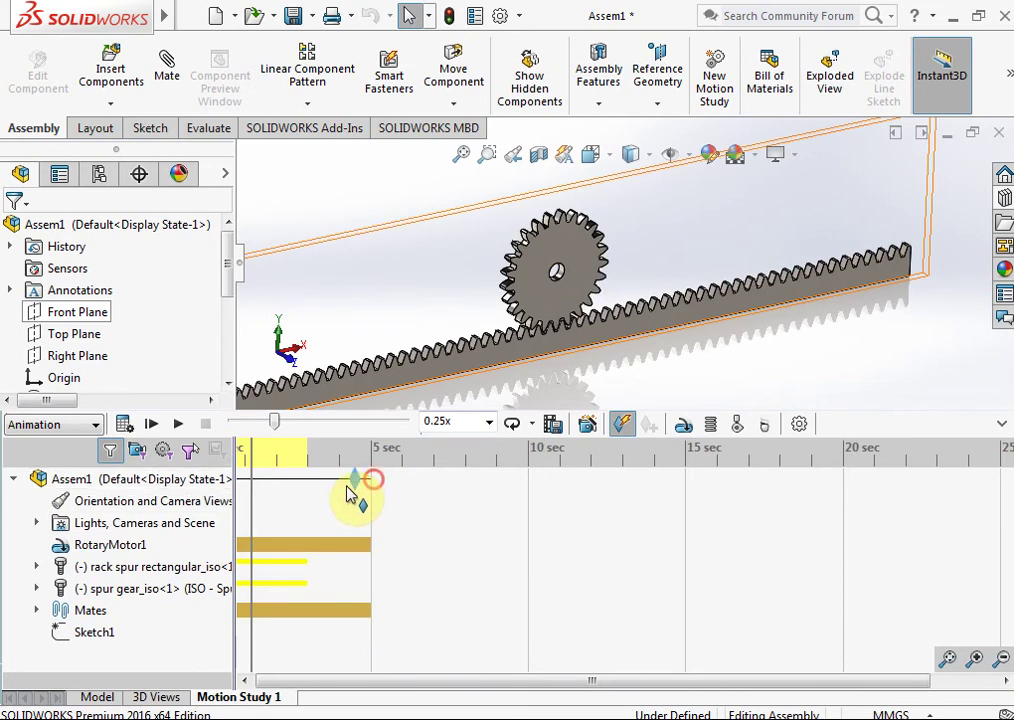
pyautogui.moveTo(347, 489); pyautogui.dragTo(316, 495)
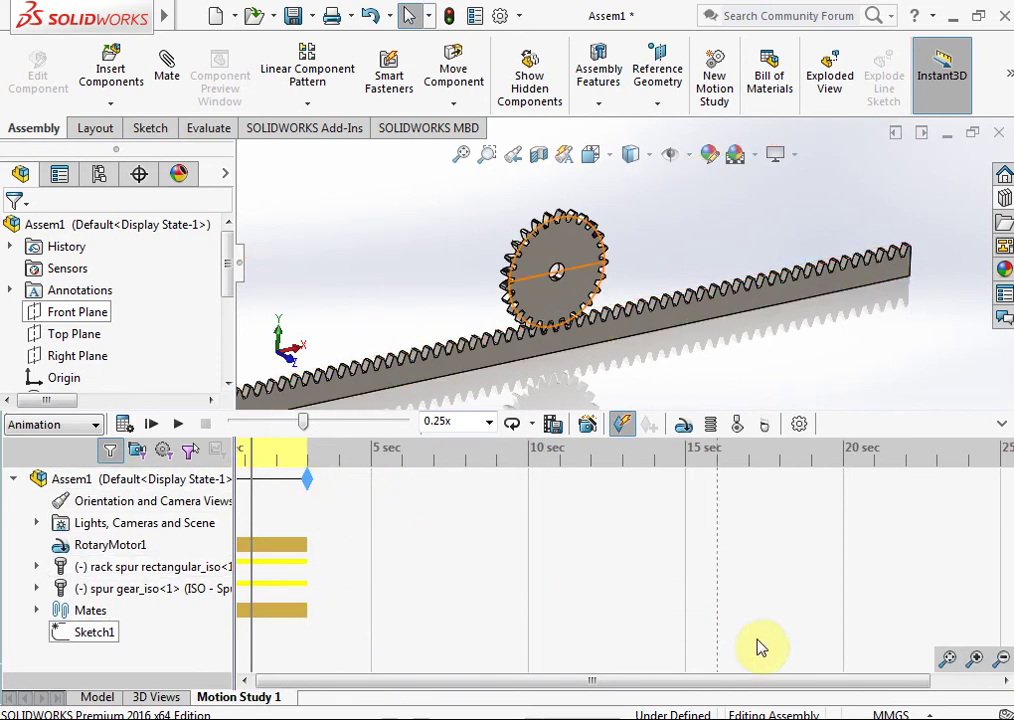
pyautogui.click(534, 426)
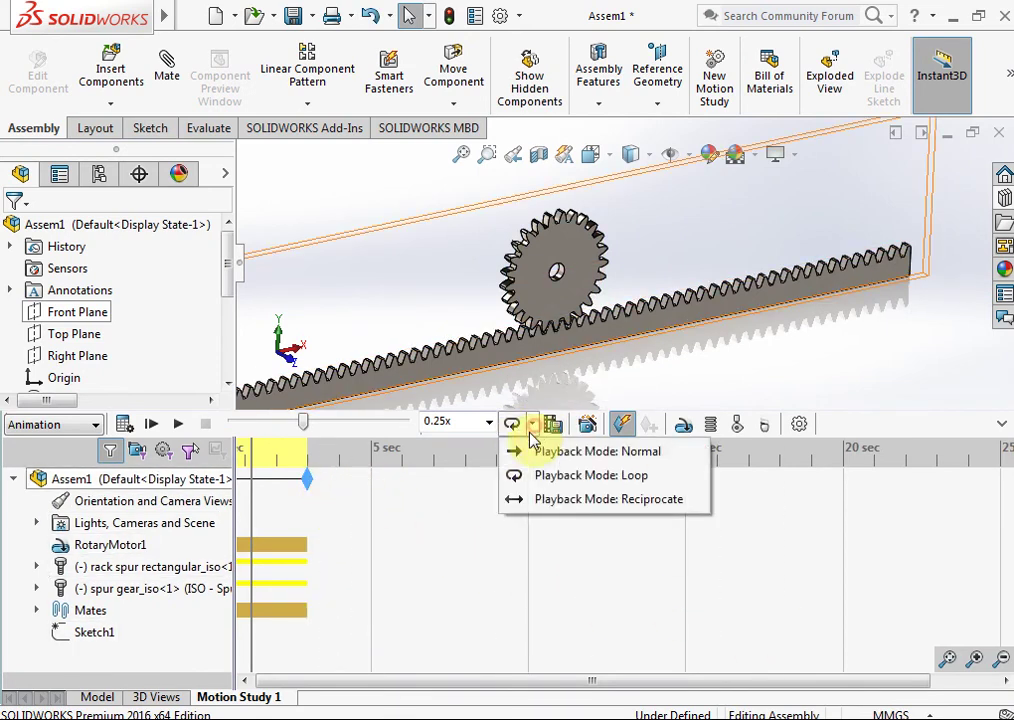
pyautogui.click(545, 505)
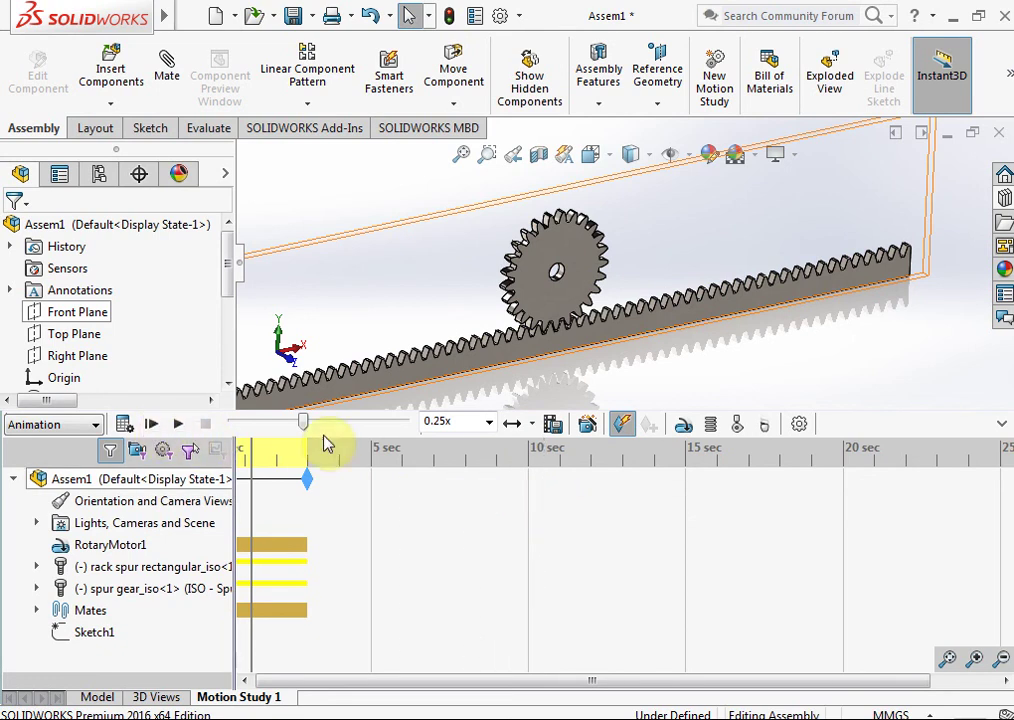
pyautogui.click(997, 424)
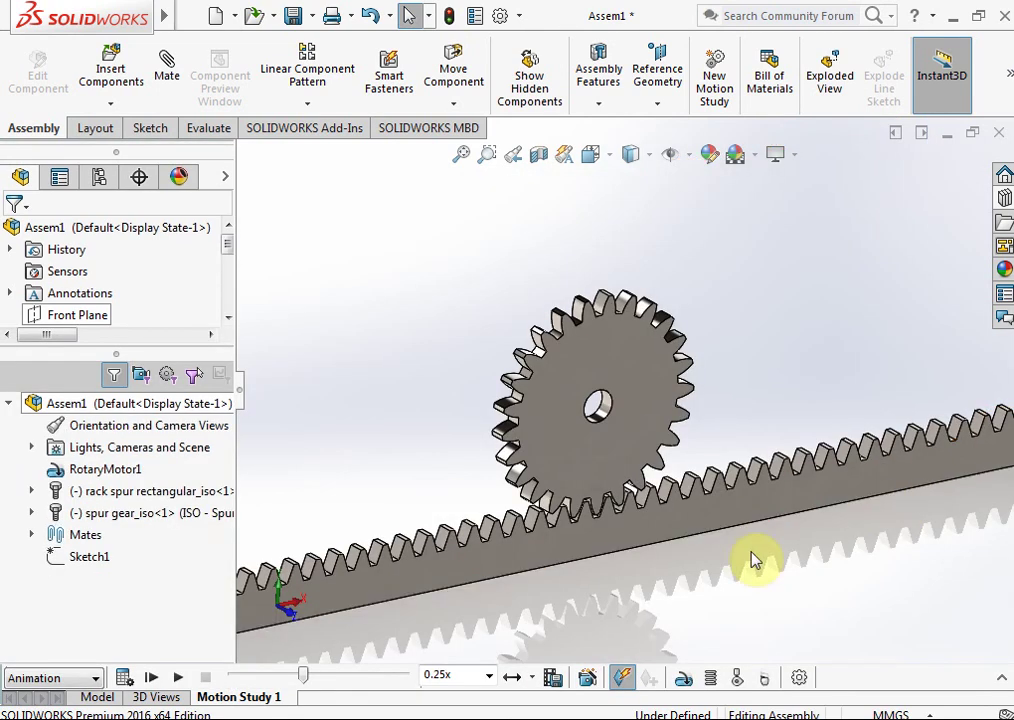
pyautogui.click(150, 677)
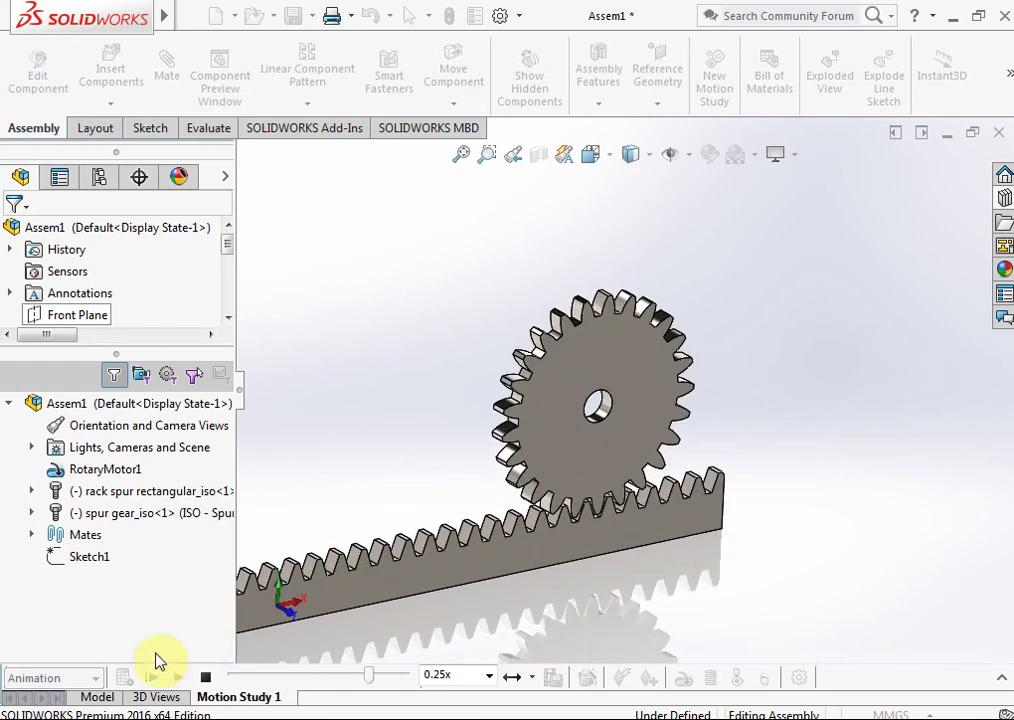
pyautogui.click(205, 680)
pyautogui.moveTo(600, 543); pyautogui.dragTo(515, 527)
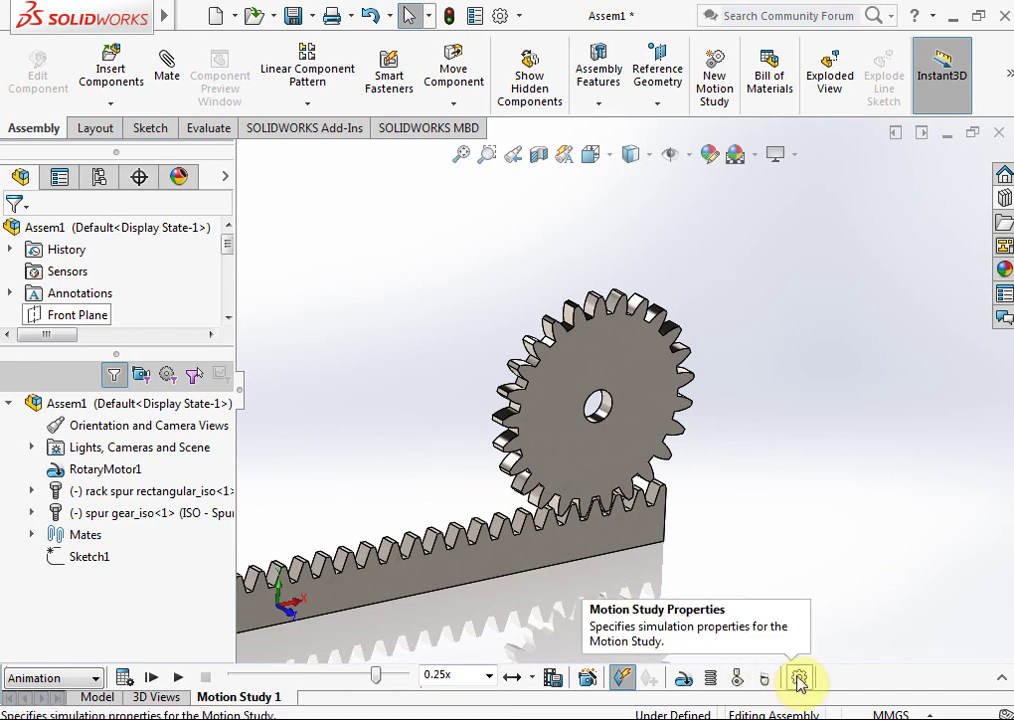
pyautogui.click(151, 677)
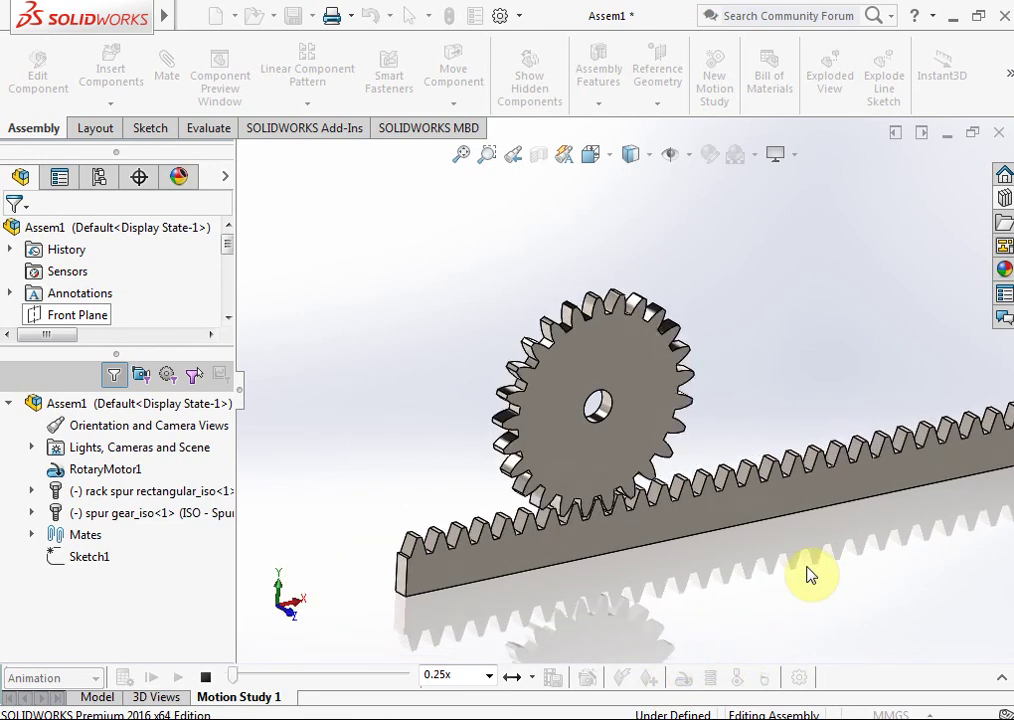
pyautogui.click(205, 677)
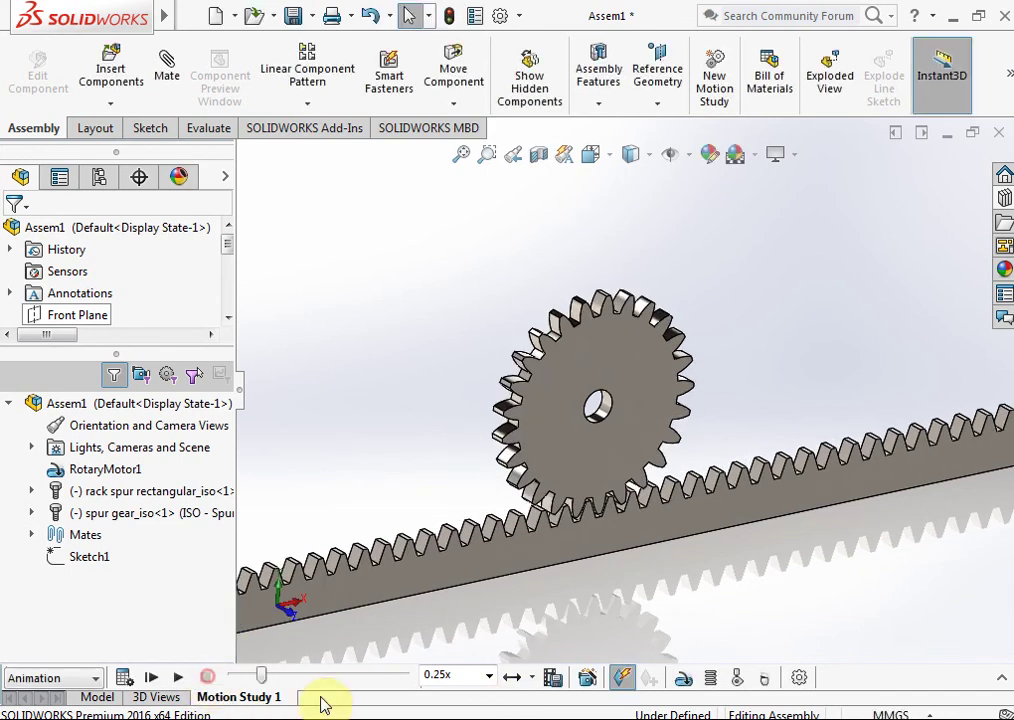
pyautogui.click(799, 679)
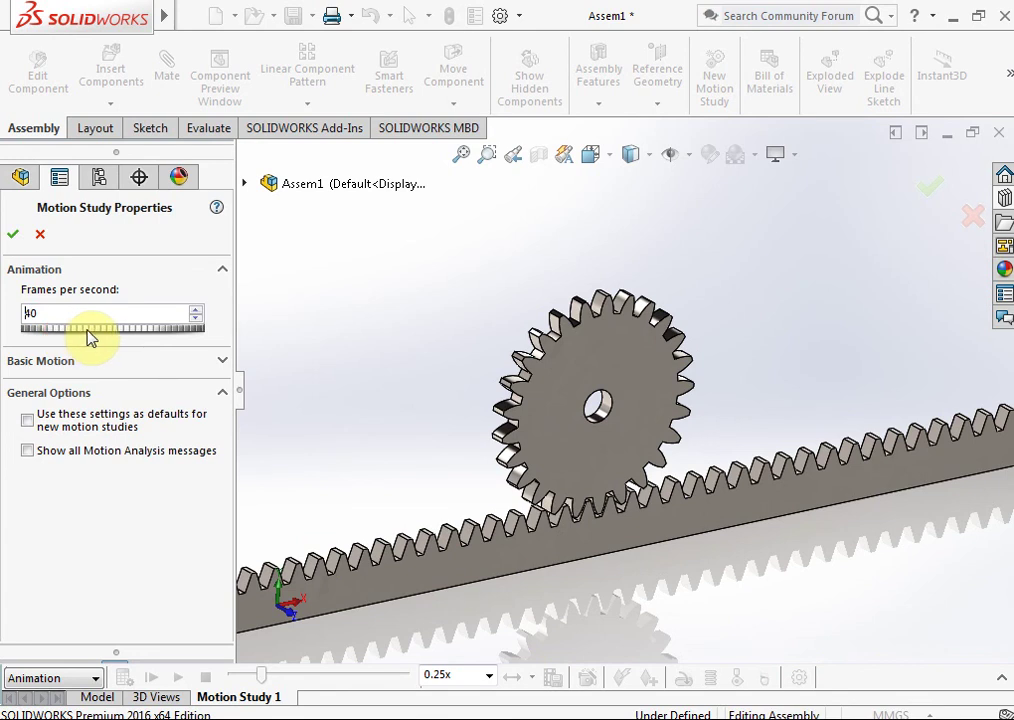
pyautogui.click(12, 235)
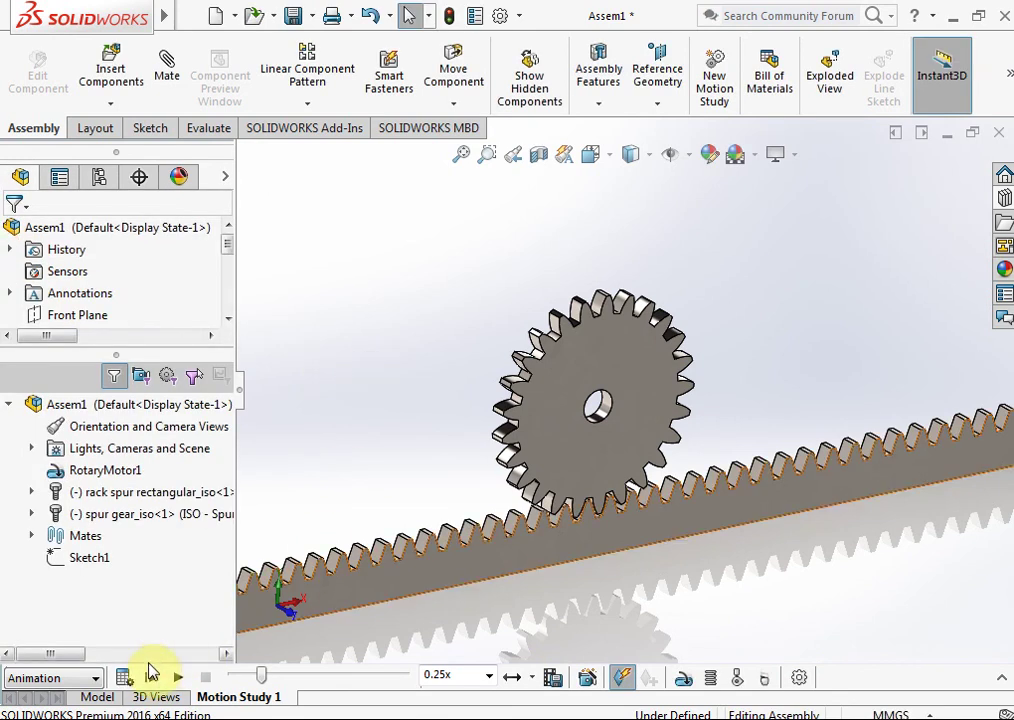
pyautogui.click(148, 678)
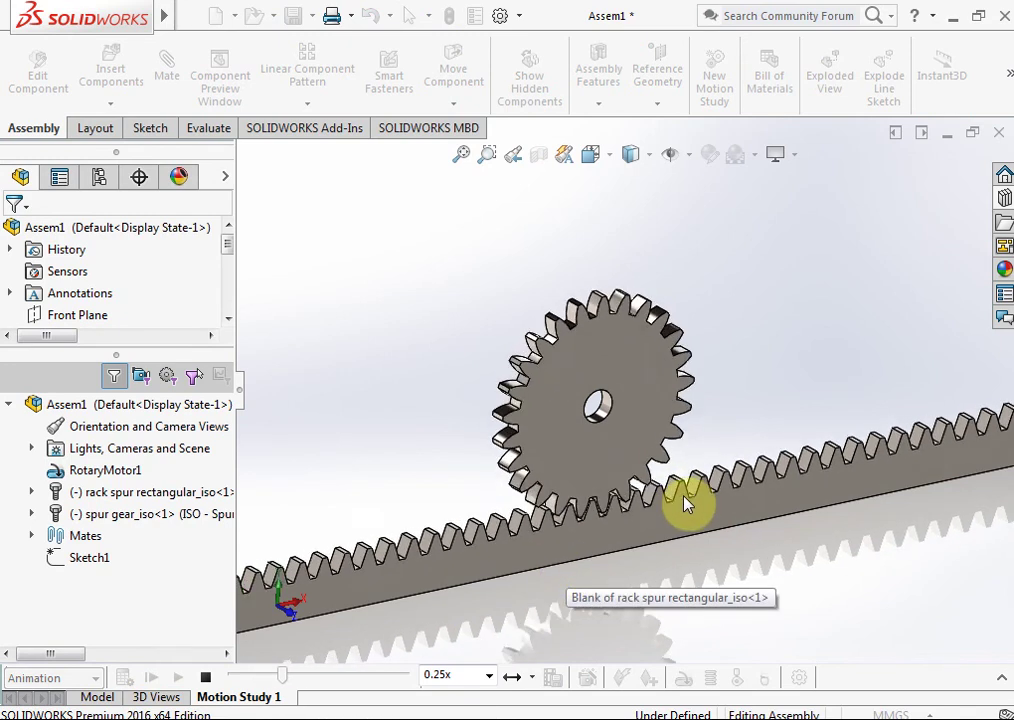
pyautogui.click(202, 679)
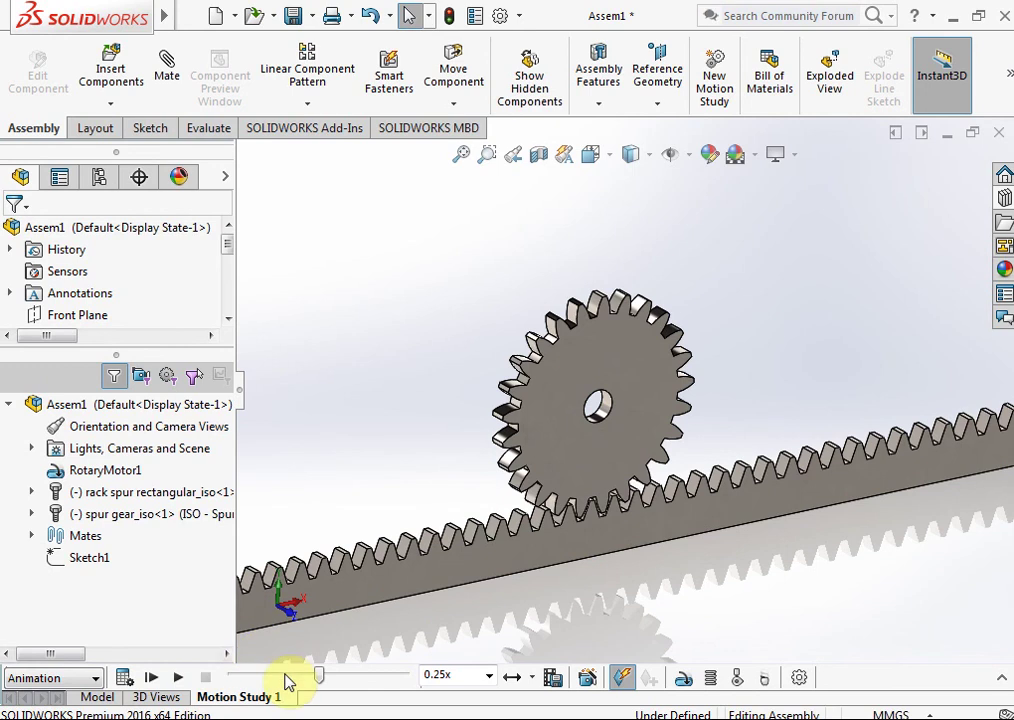
# Save the animation as Assem1.avi on the Desktop at 32 frames per second
pyautogui.click(552, 679)
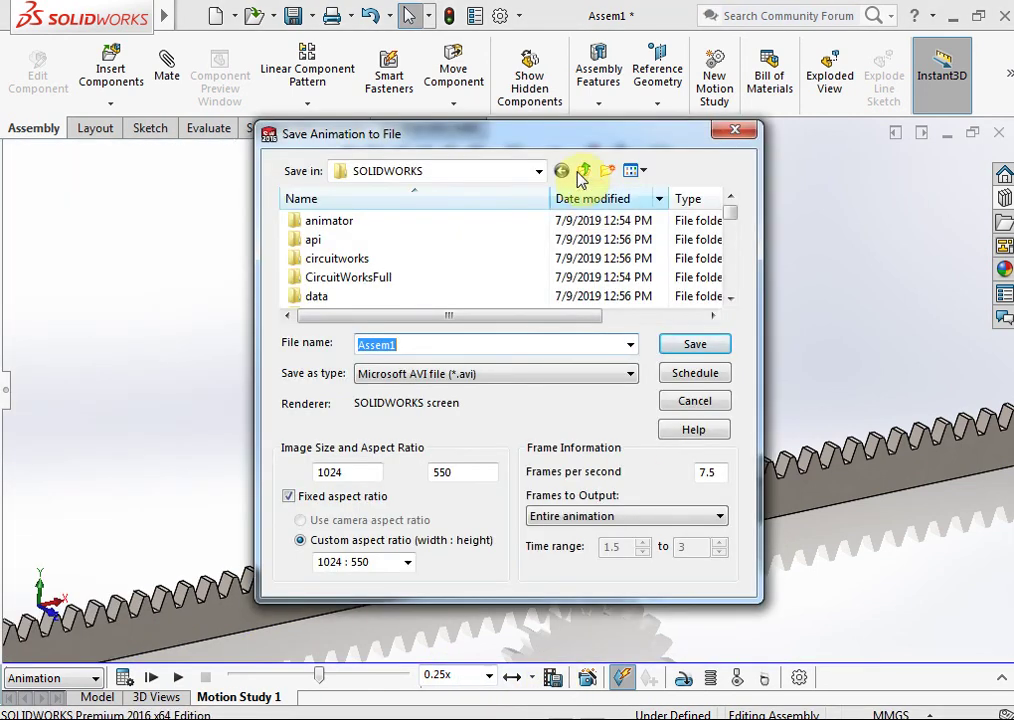
pyautogui.click(584, 172)
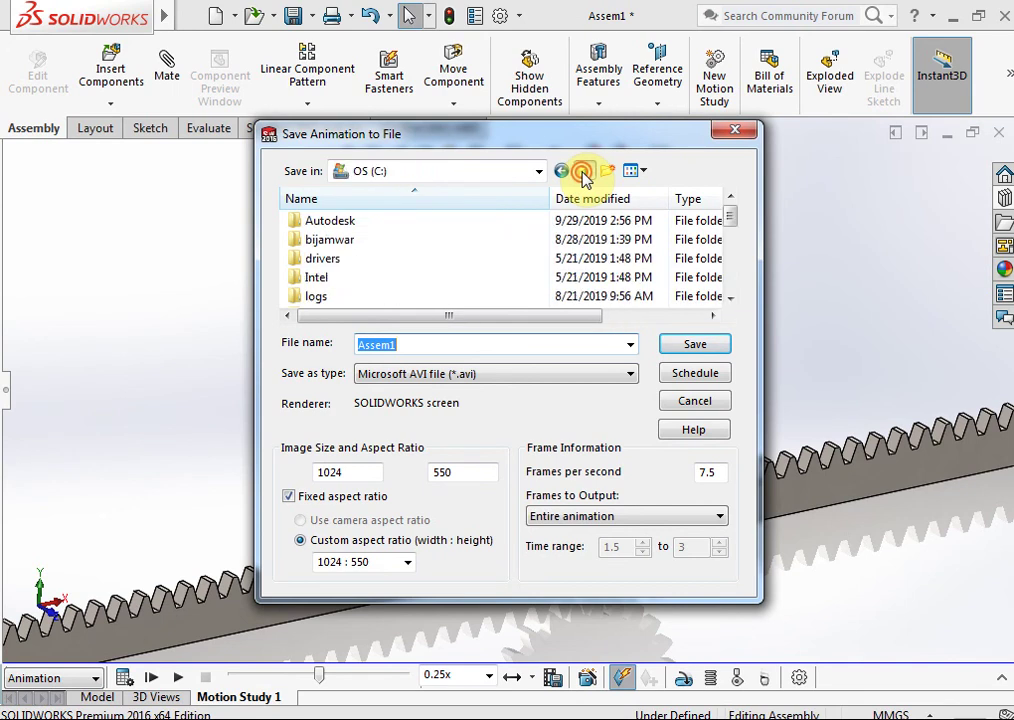
pyautogui.click(584, 172)
pyautogui.write('32')
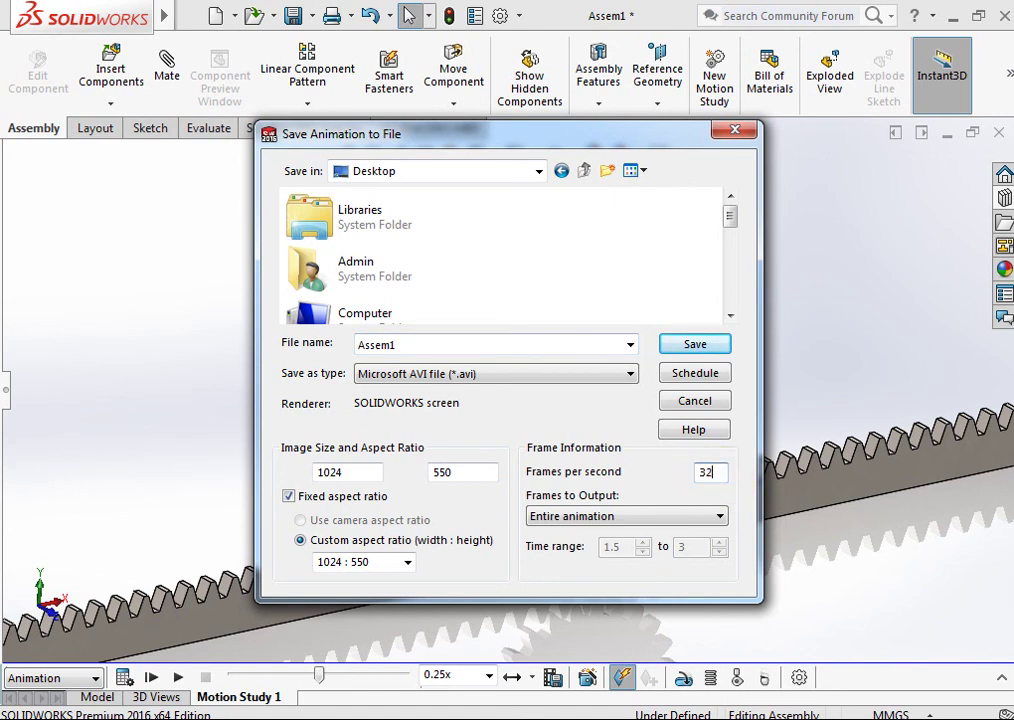
pyautogui.click(700, 345)
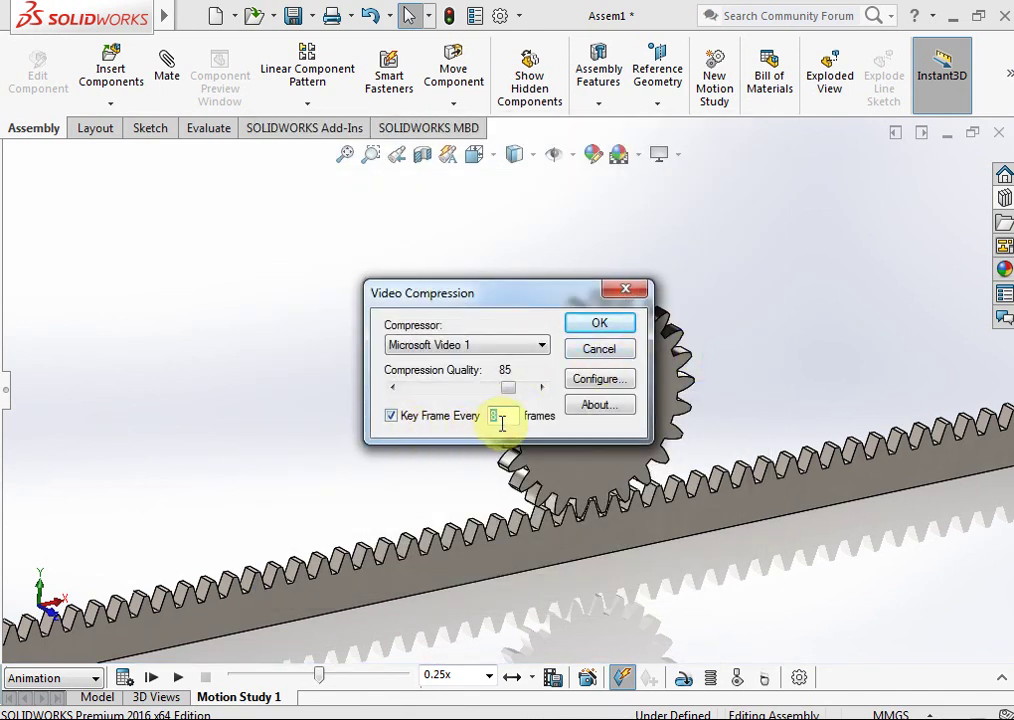
pyautogui.click(603, 323)
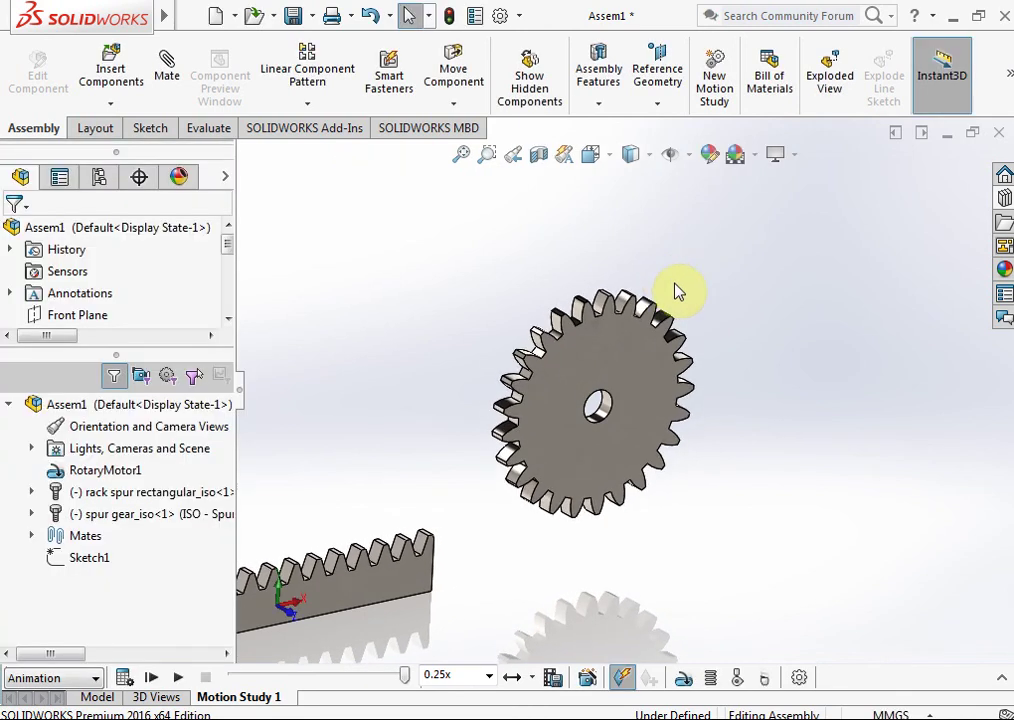
# Browse to the Desktop showing all file types to find the saved video
pyautogui.scroll(3, 716, 389)
pyautogui.scroll(3, 716, 389)
pyautogui.scroll(2, 388, 452)
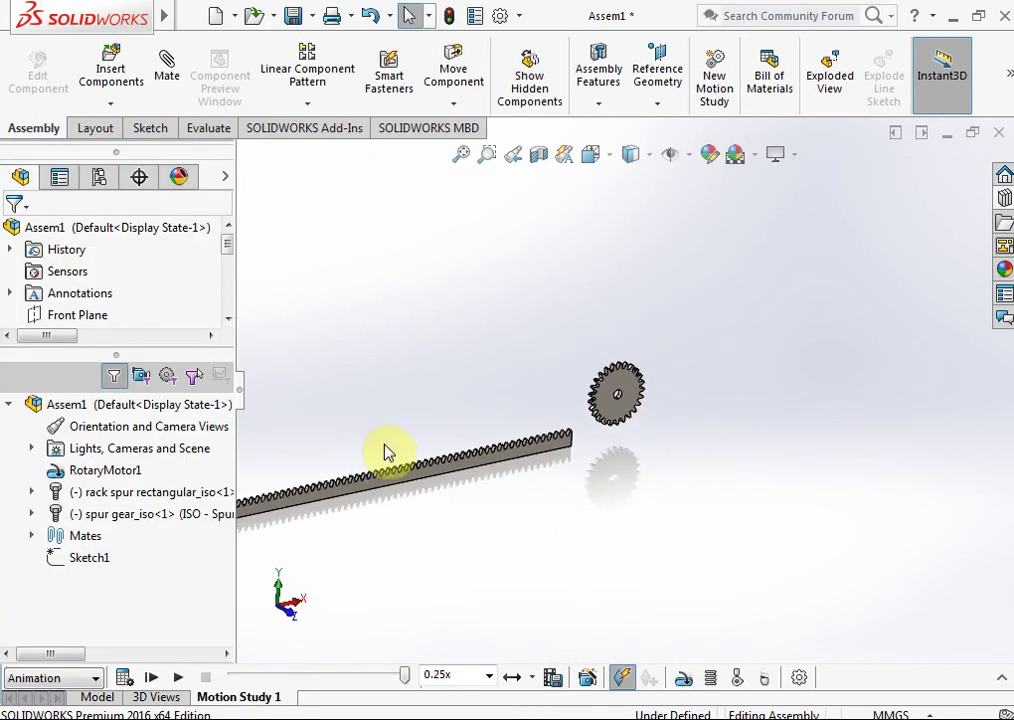
pyautogui.scroll(-2, 388, 452)
pyautogui.scroll(-2, 737, 378)
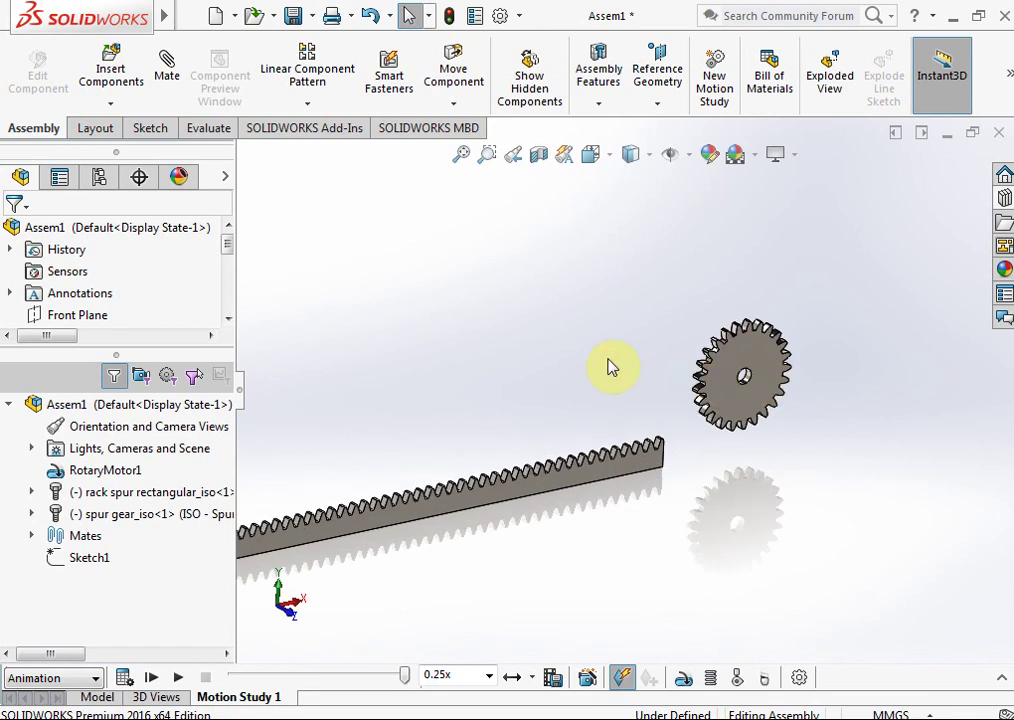
pyautogui.click(256, 18)
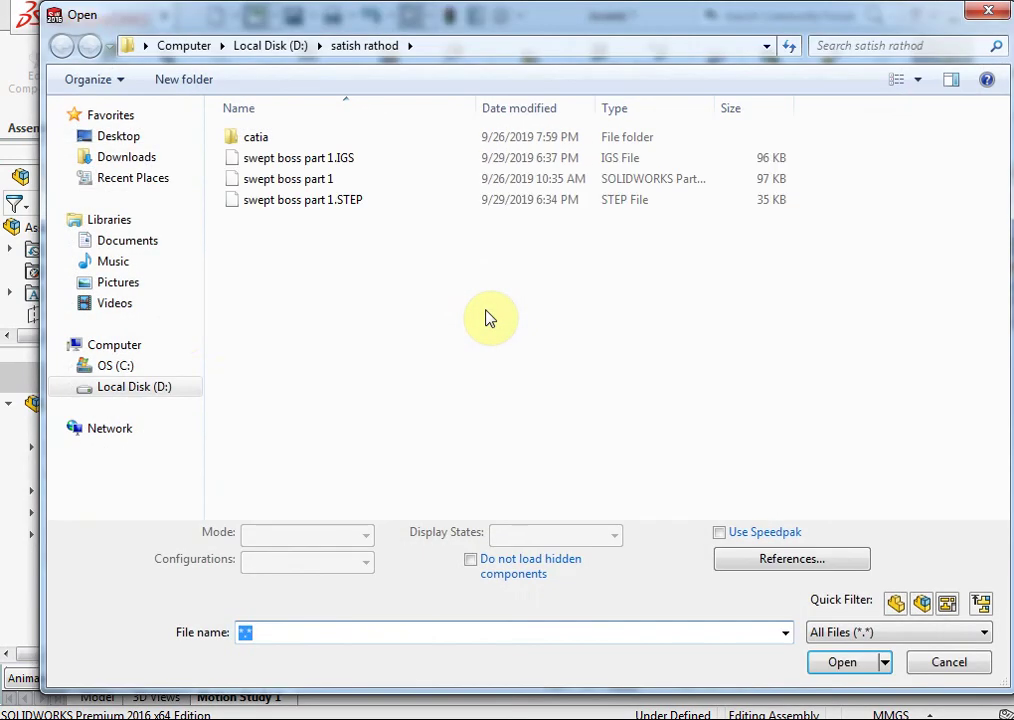
pyautogui.click(121, 142)
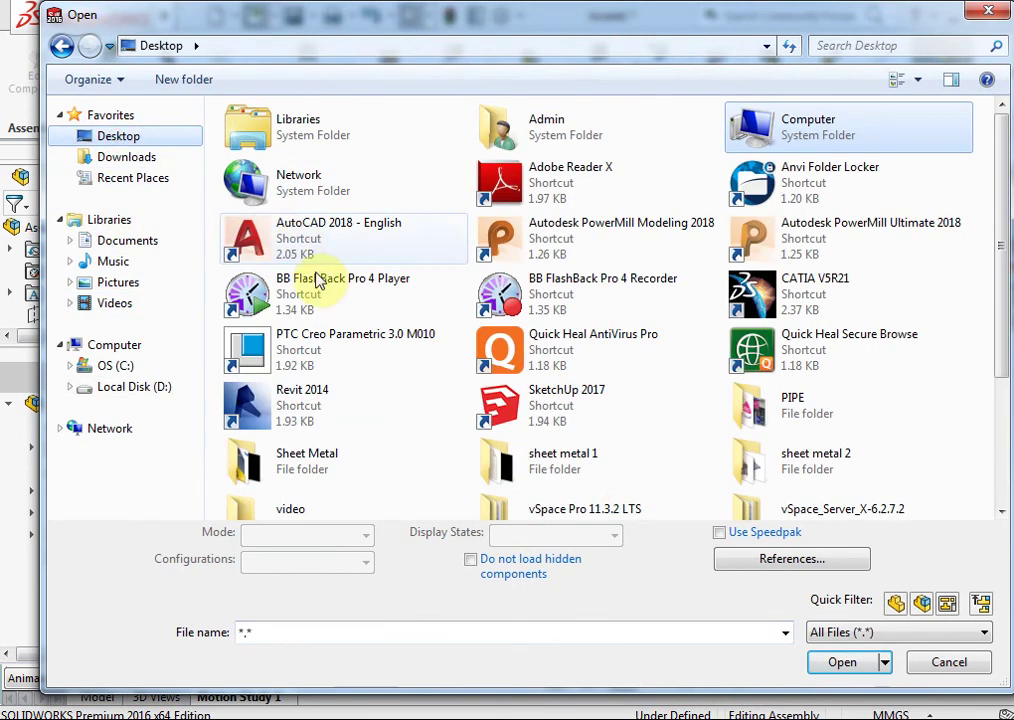
pyautogui.click(638, 480)
pyautogui.scroll(-3, 684, 450)
# Play Assem1.avi in Windows Media Player with the player window maximized
pyautogui.click(757, 384)
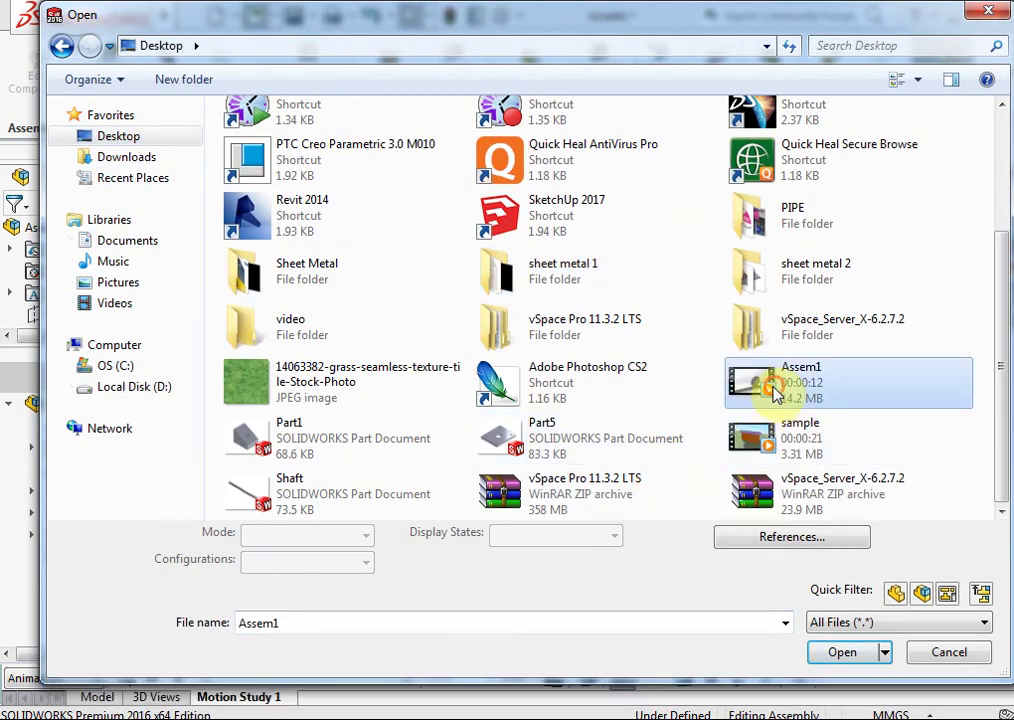
pyautogui.rightClick(757, 384)
pyautogui.click(783, 328)
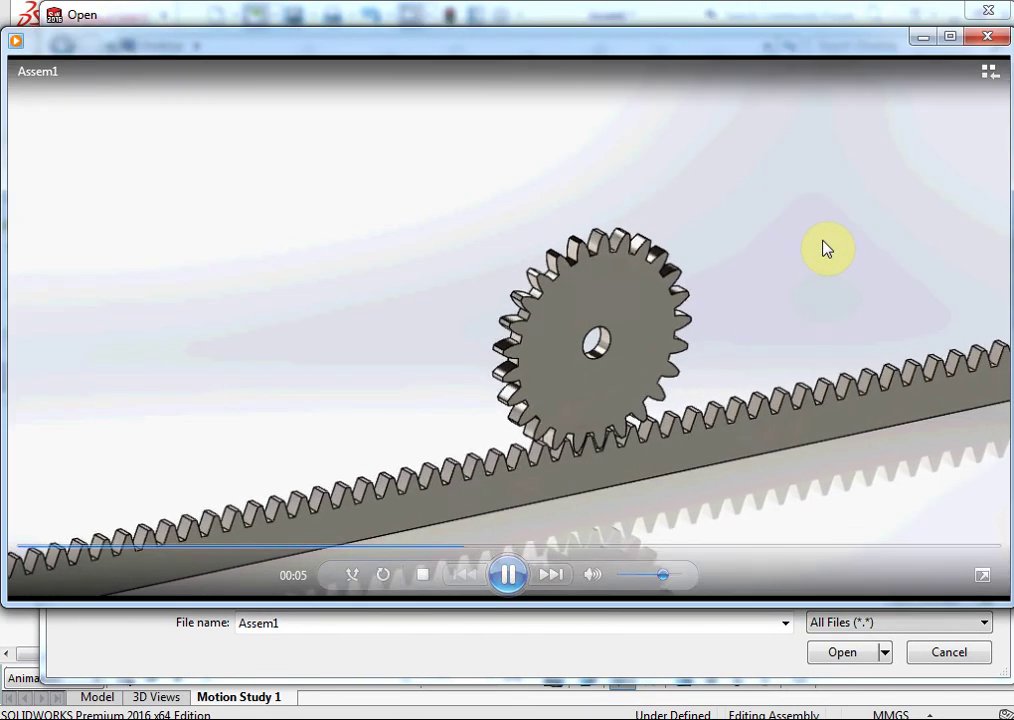
pyautogui.click(950, 36)
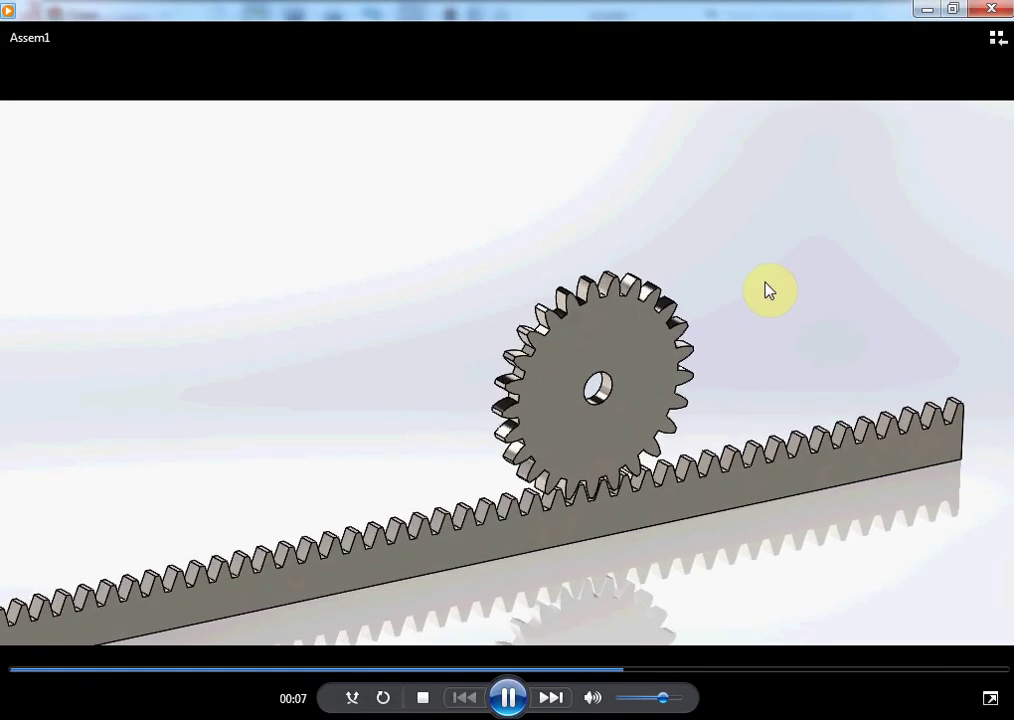